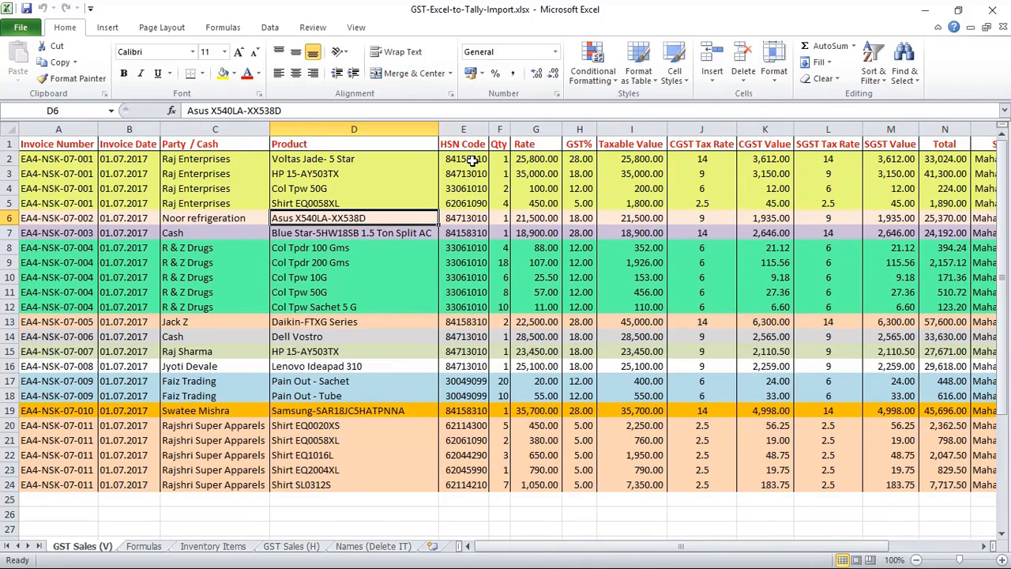
Examine the product names on the GST Sales (V) sheet and the item details, HSN codes and tax rates on the Inventory Items sheet
click(307, 158)
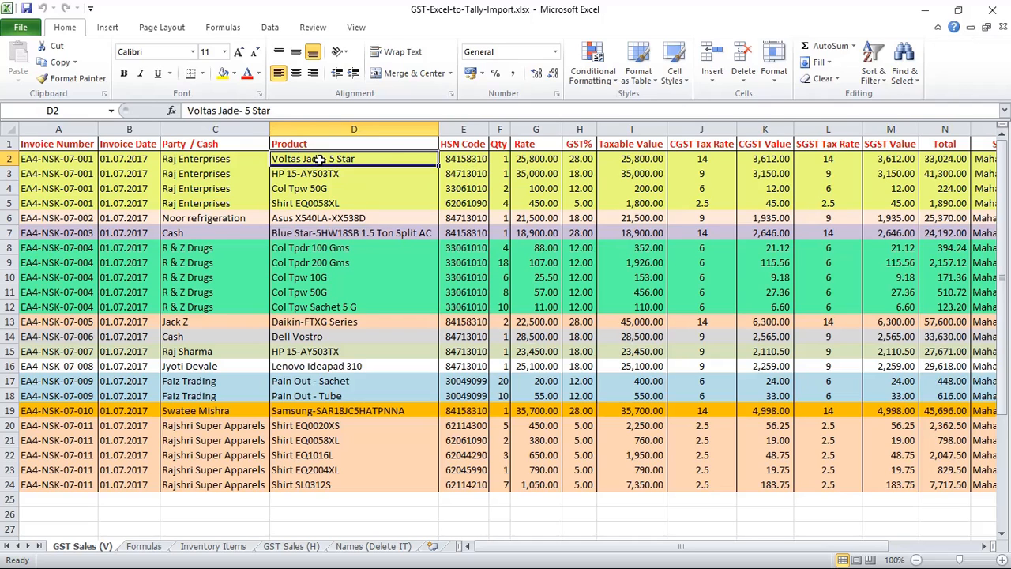
drag(320, 159, 335, 489)
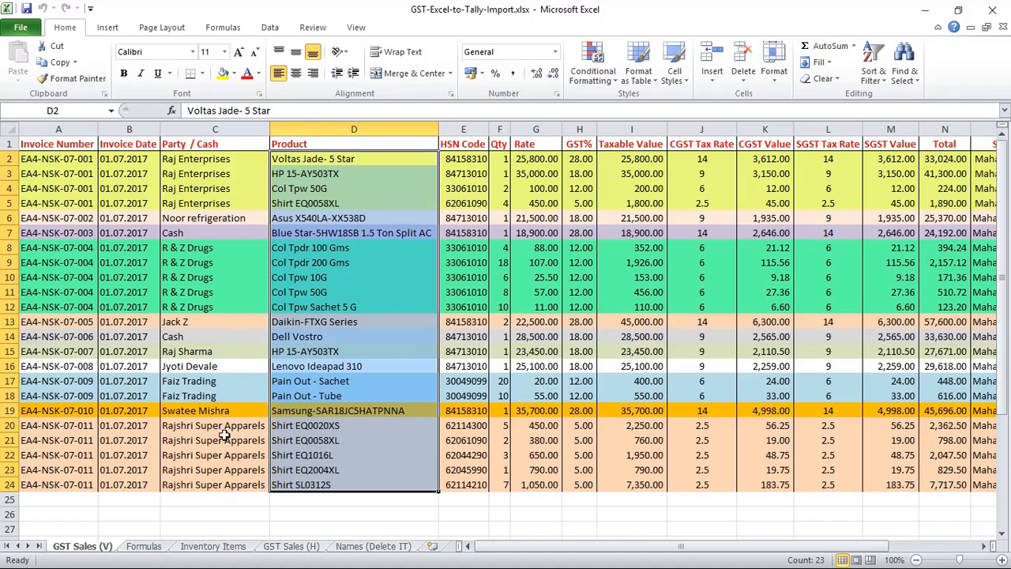
click(208, 546)
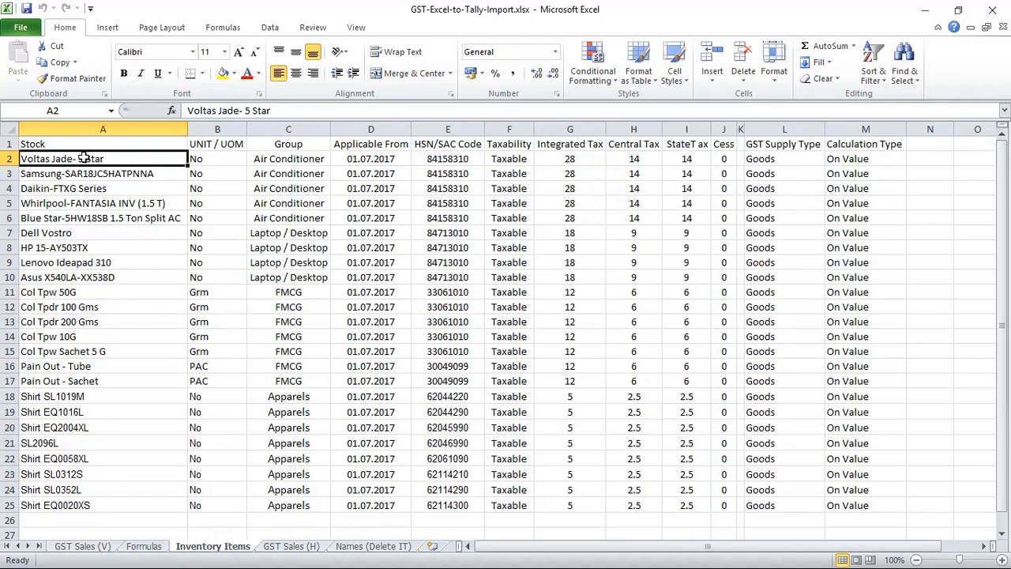
click(43, 145)
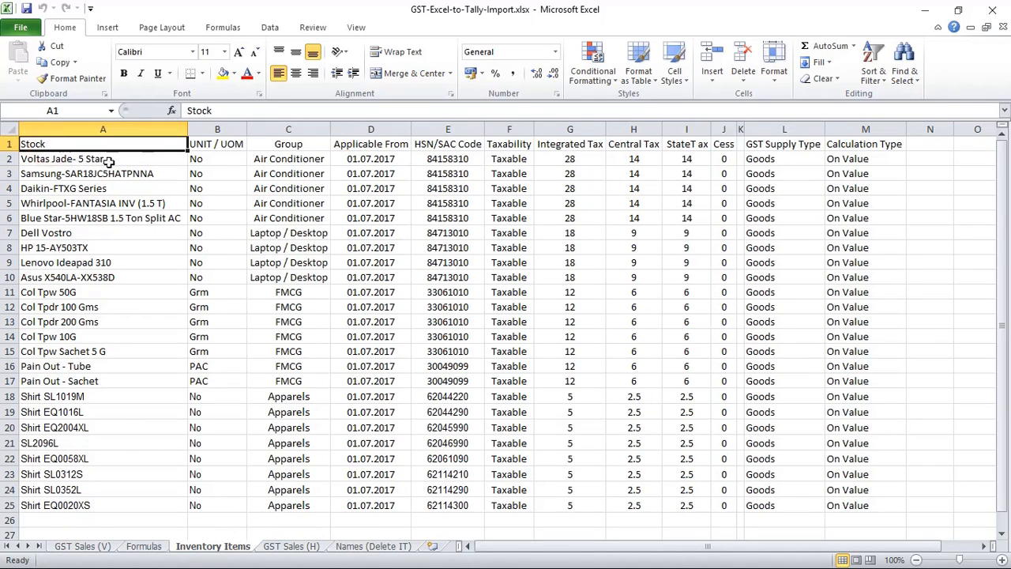
key(Right)
key(Right)
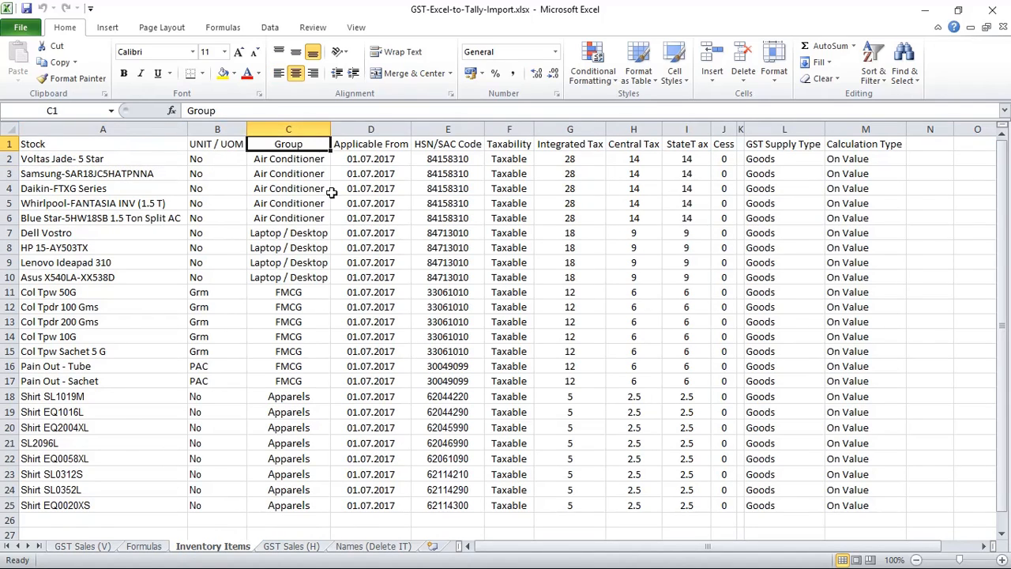
key(Right)
drag(370, 145, 724, 143)
click(448, 160)
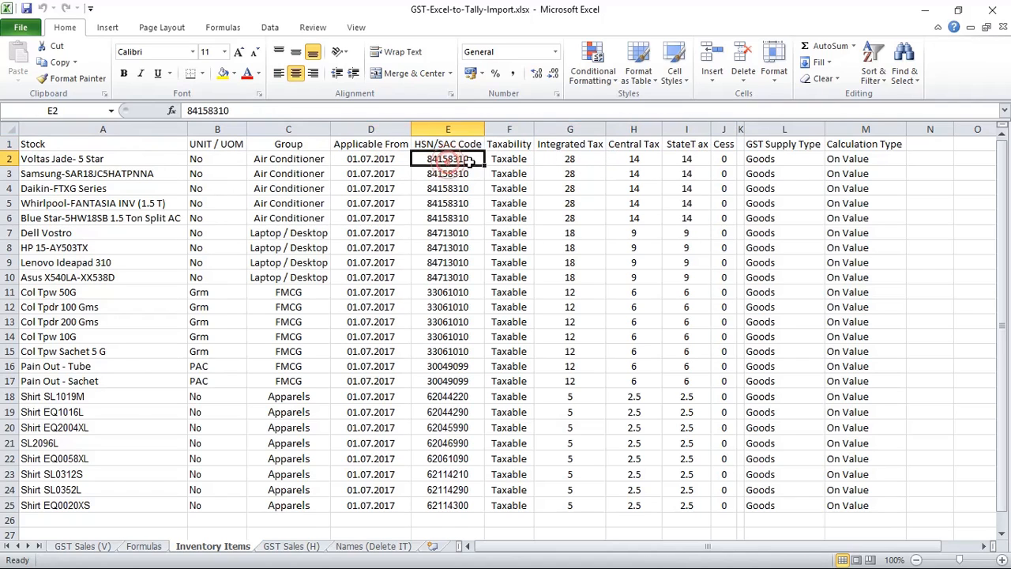
click(574, 158)
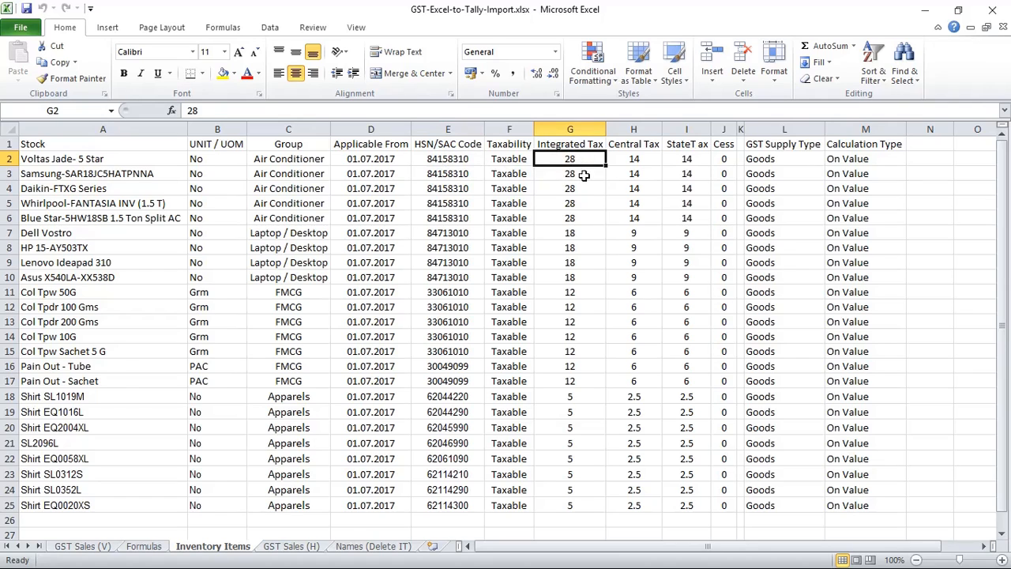
Close the sales workbook and, in Eazy AUTO4, select General Super Mall L&E as the working company
click(996, 11)
mouse_move(417, 561)
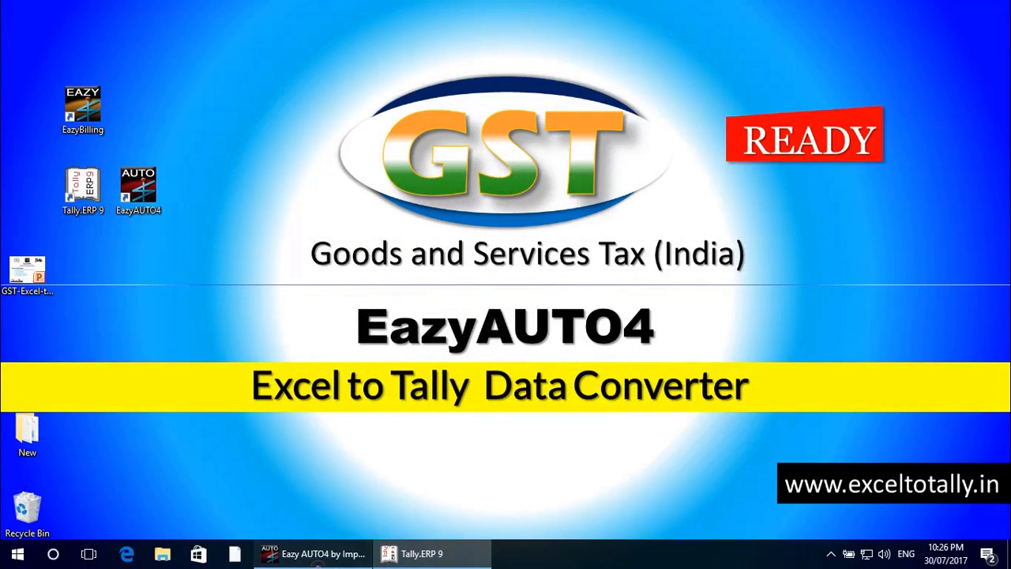
click(325, 558)
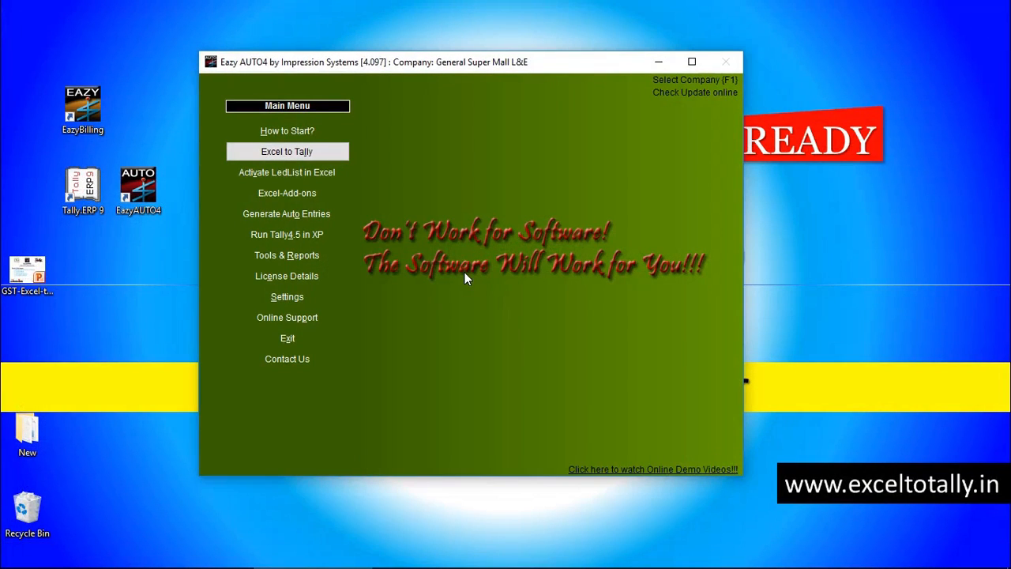
key(F1)
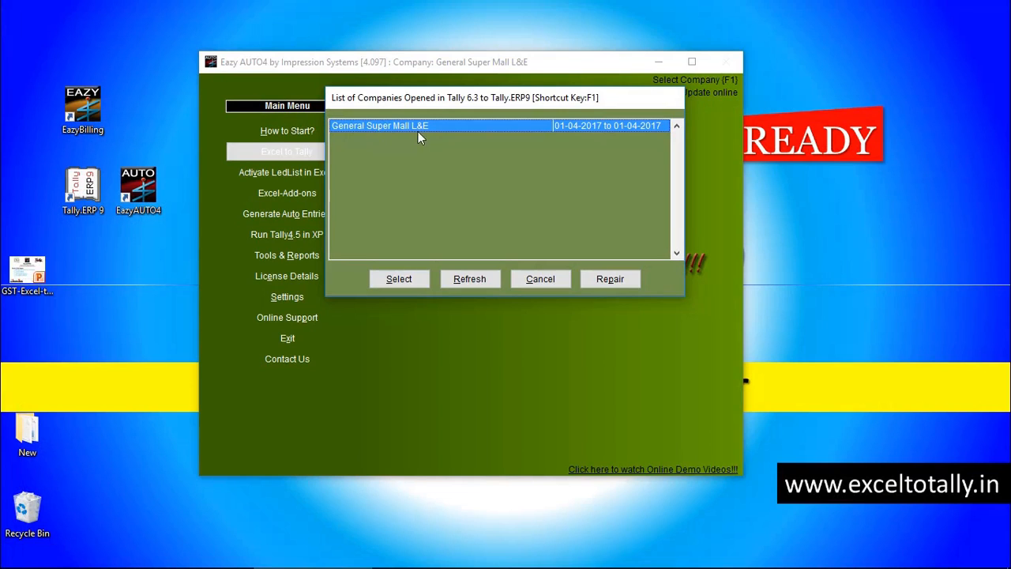
click(399, 276)
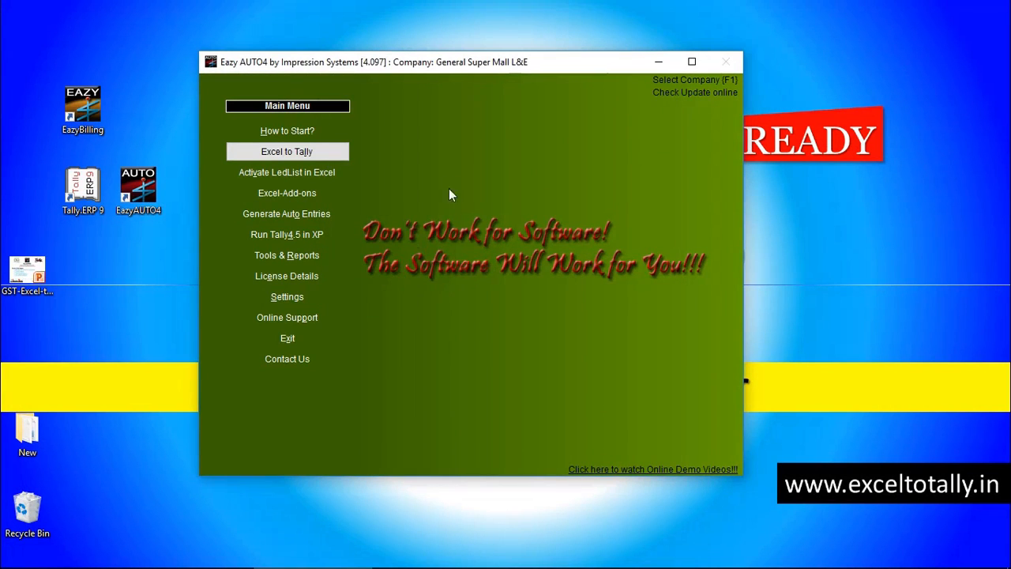
Open the Excel template for importing stock items from Excel to Tally
click(316, 158)
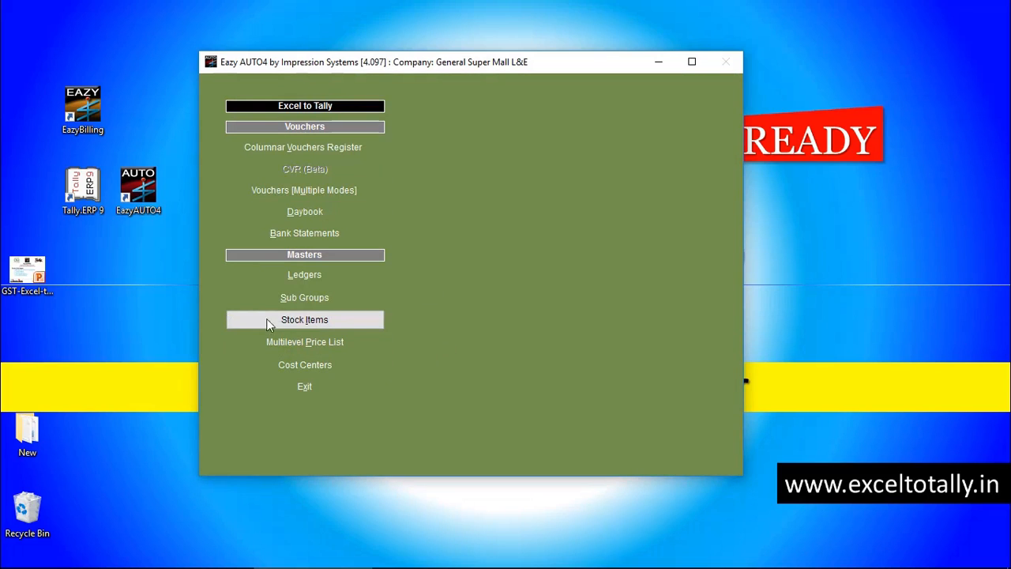
click(316, 325)
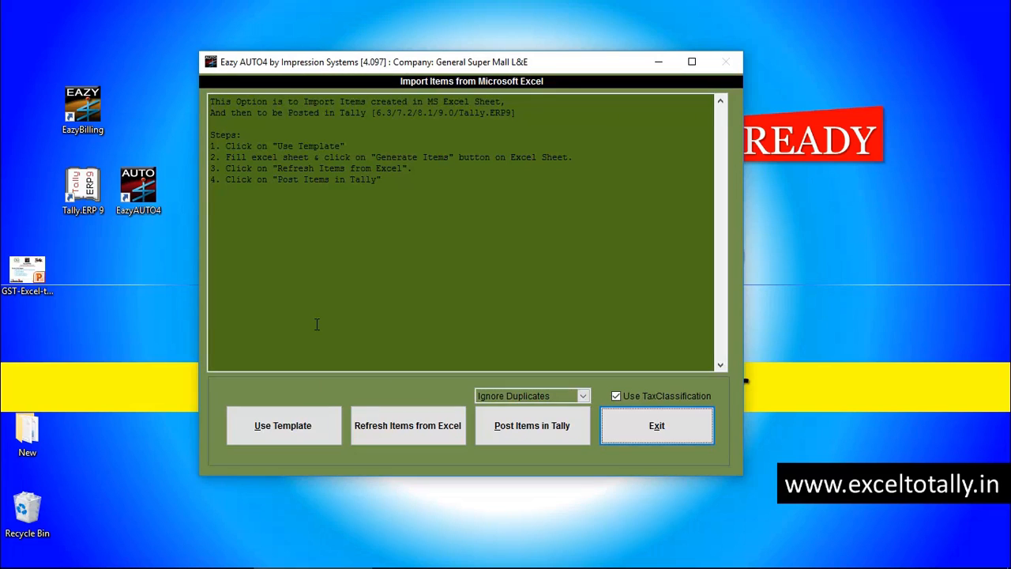
click(305, 429)
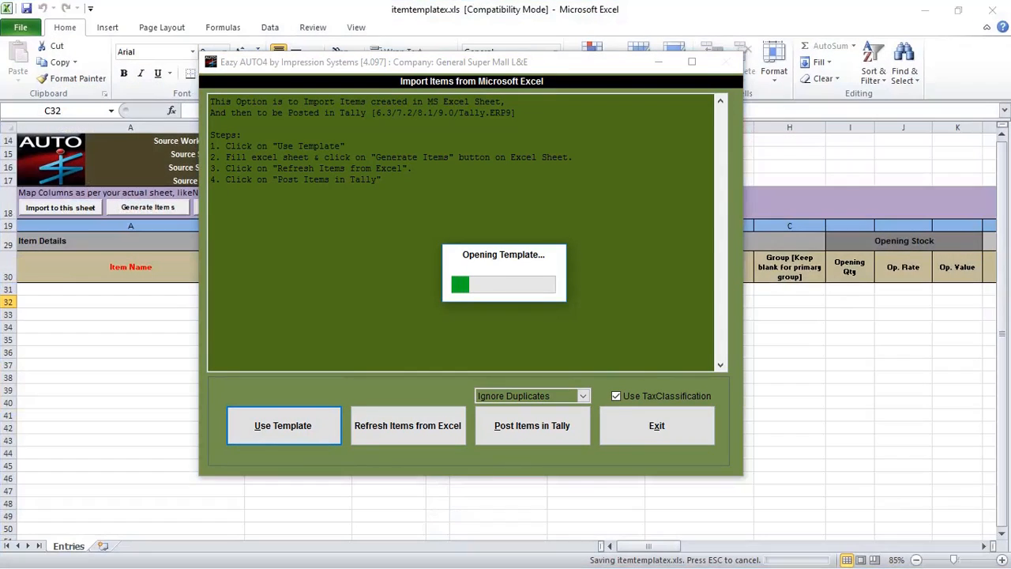
Examine the item template's columns from Item Name across to the standard price list fields
click(135, 313)
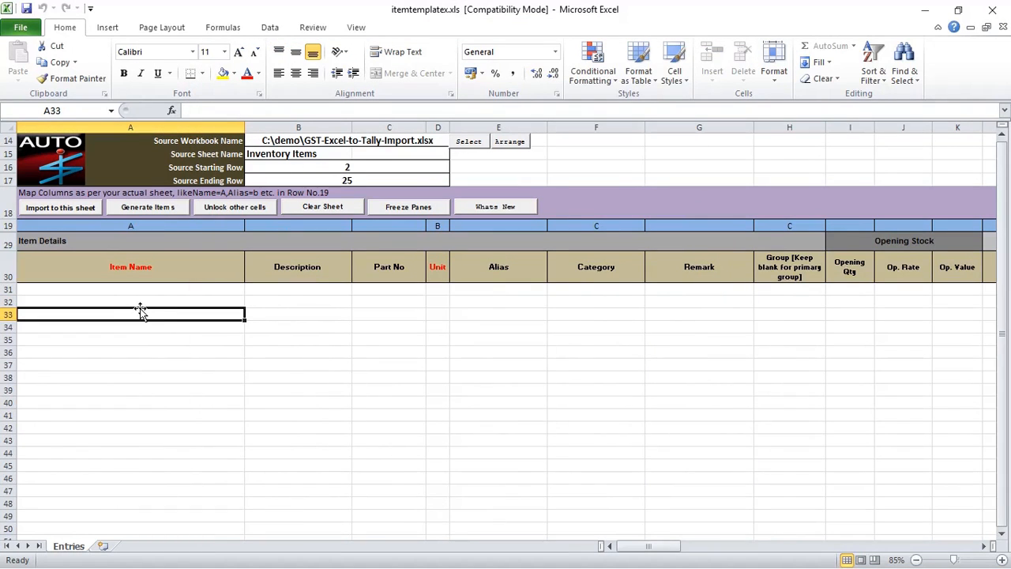
click(132, 289)
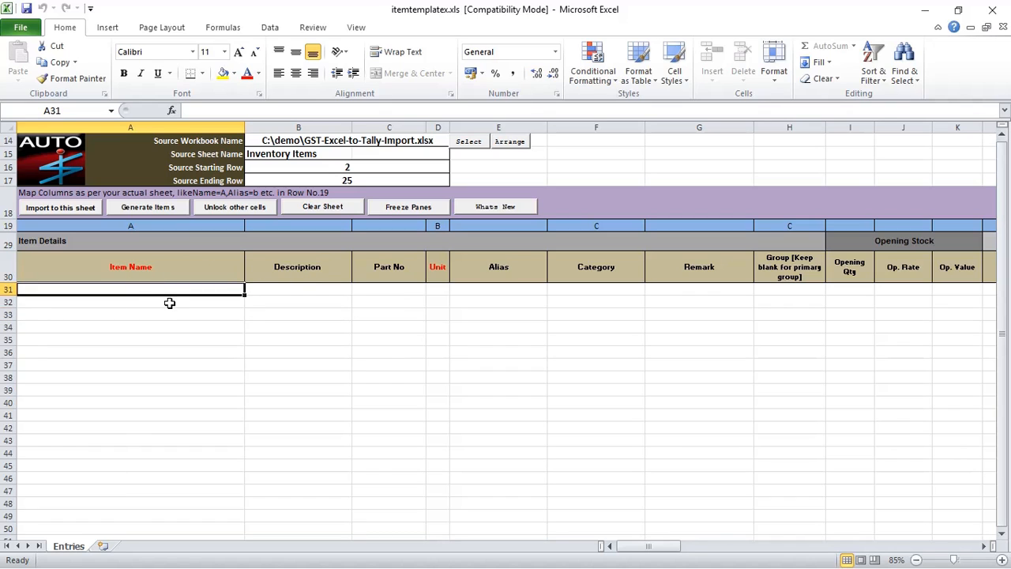
key(Right)
key(Right)
key(Right)
key(Right)
key(Right)
key(Right)
key(Right)
key(Right)
key(Right)
key(Right)
key(Right)
key(Right)
key(Right)
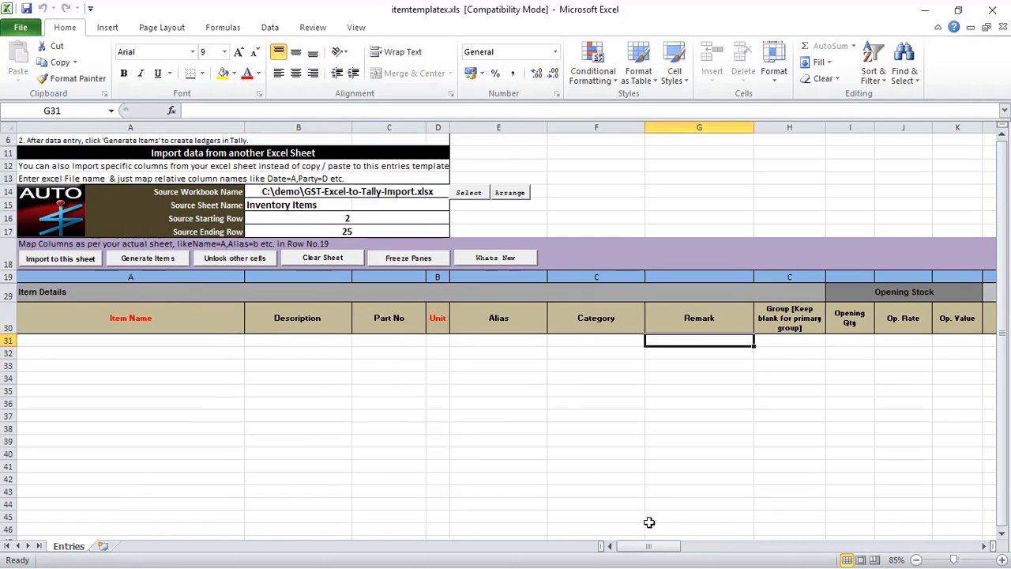
key(Right)
key(Right)
key(Right)
key(Right)
key(Right)
key(Right)
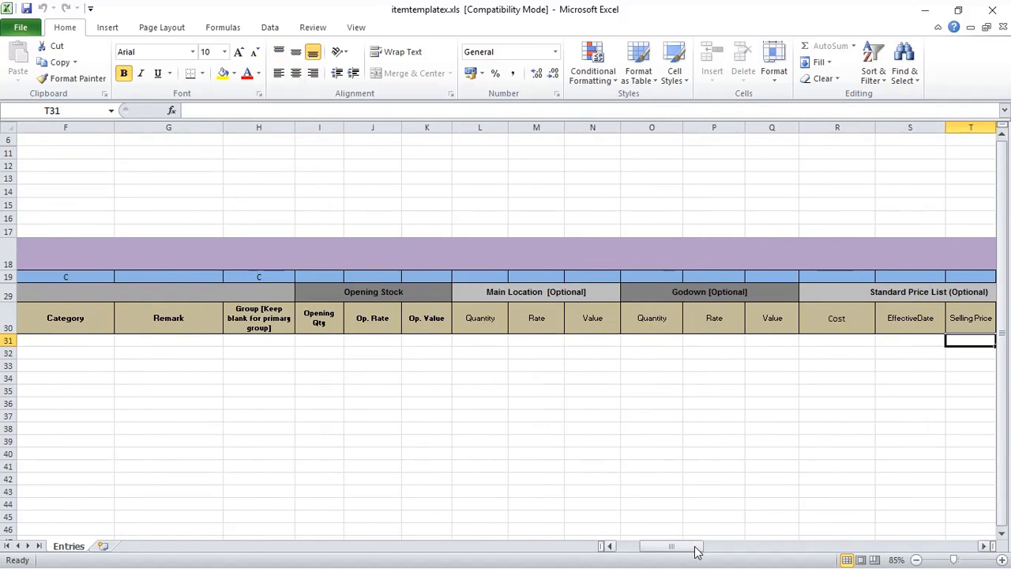
drag(695, 548, 646, 545)
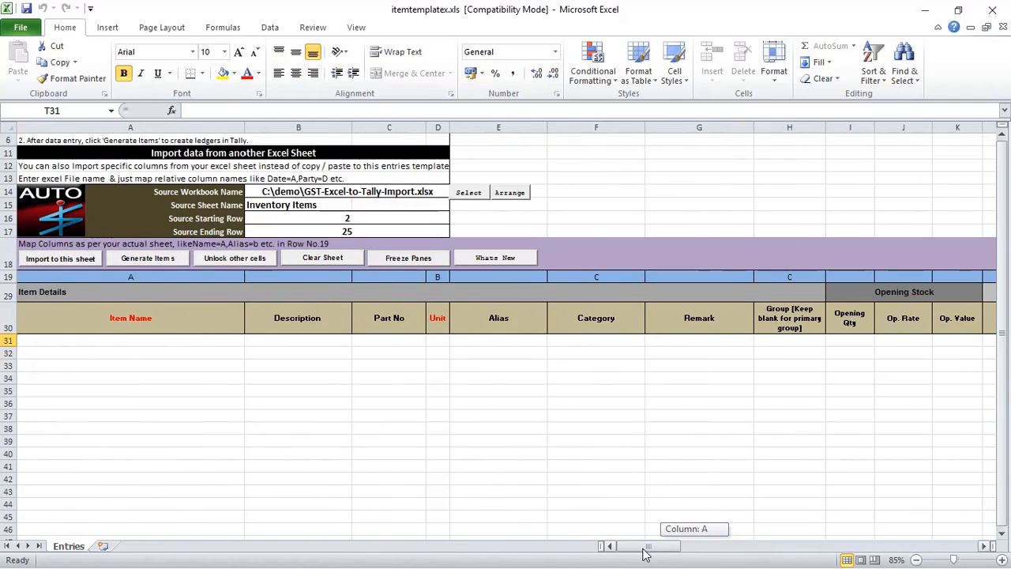
click(268, 362)
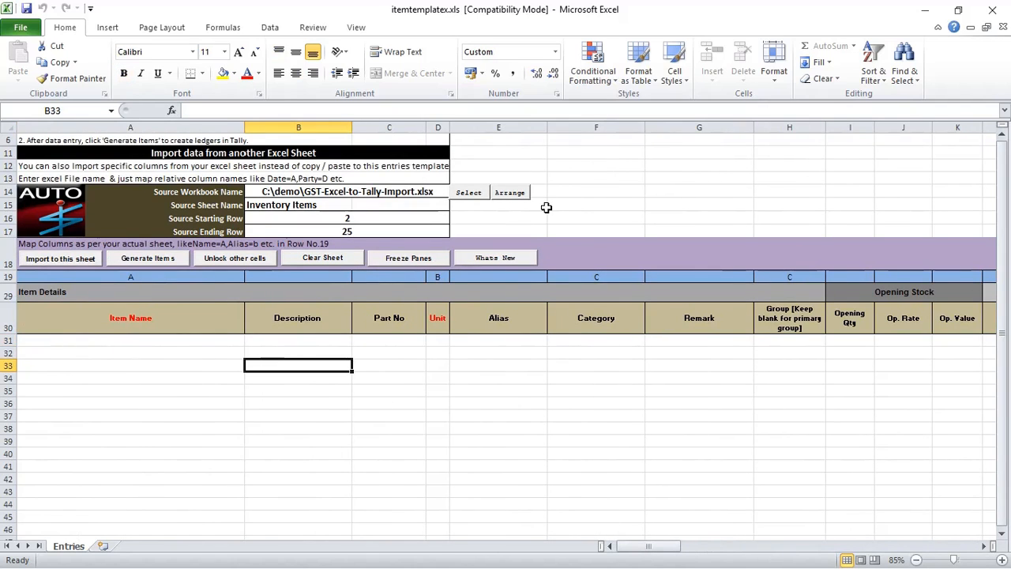
Arrange the item template together with the source workbook and show the source's Inventory Items sheet
click(341, 192)
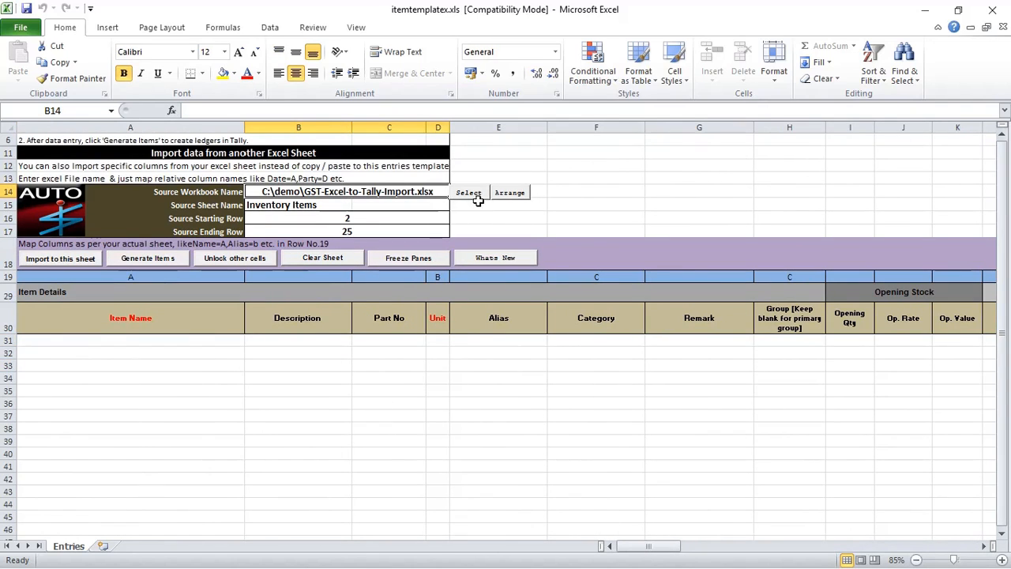
click(509, 193)
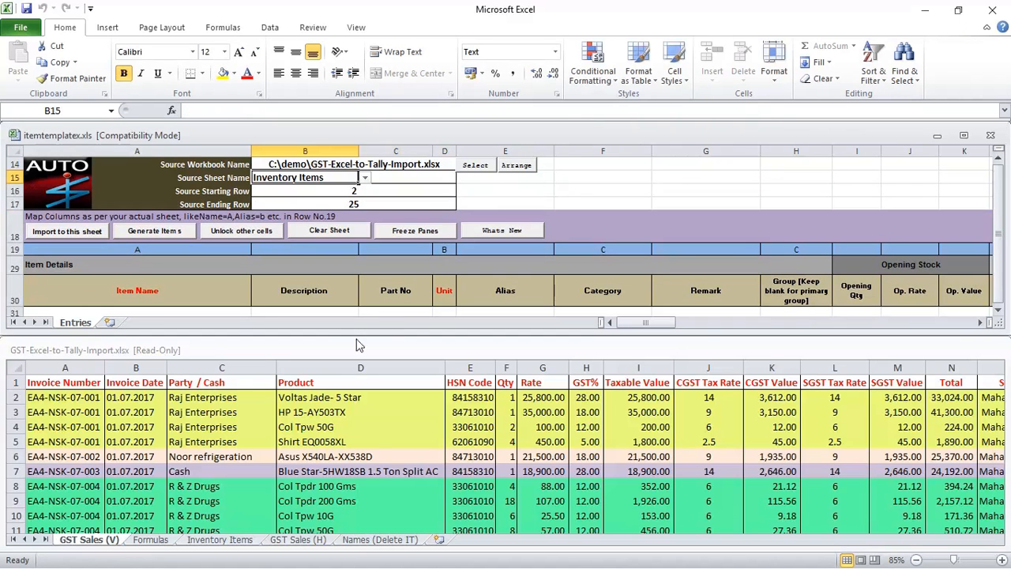
click(234, 388)
click(164, 430)
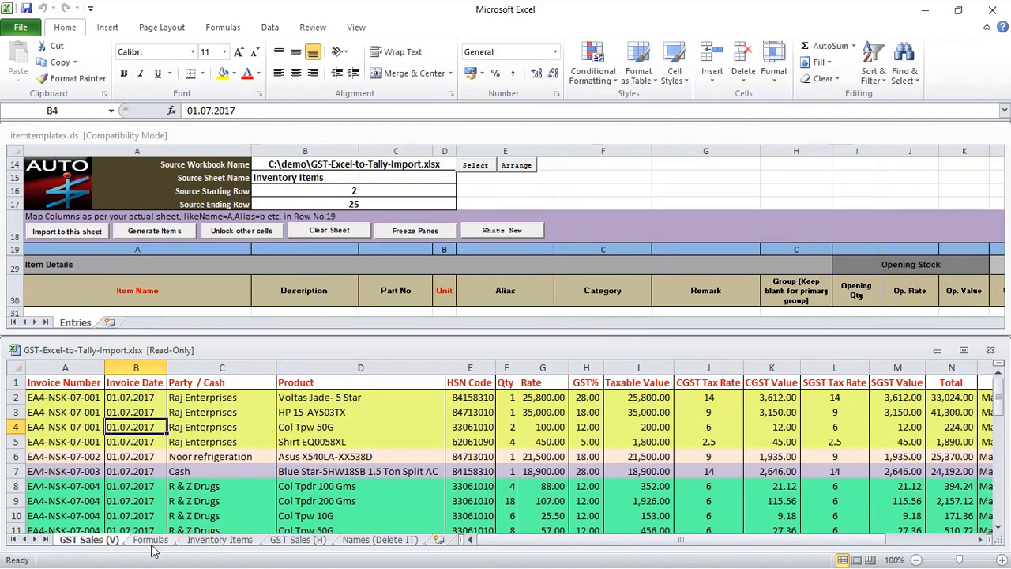
click(207, 542)
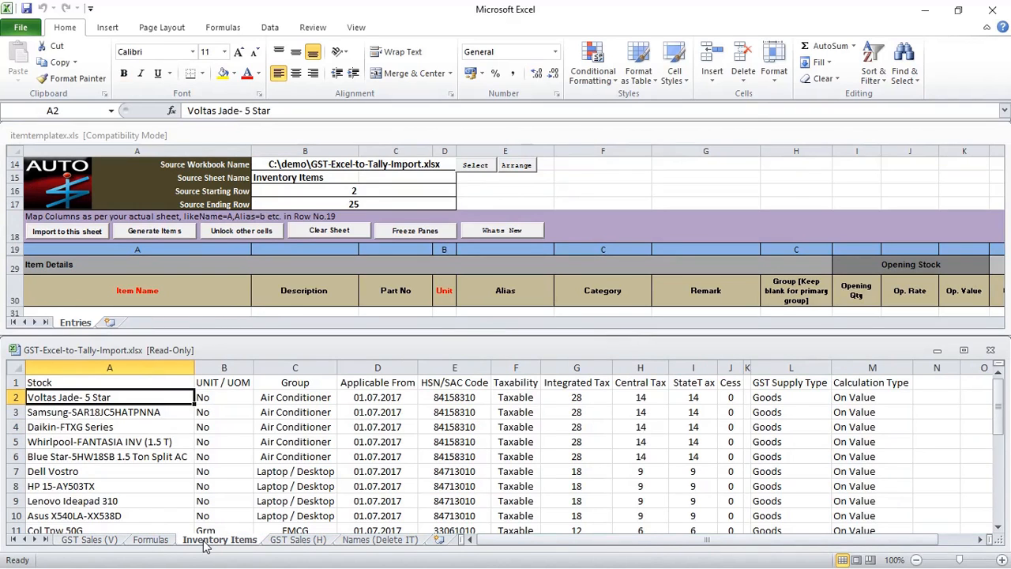
Choose Inventory Items as the template's source sheet name
click(294, 181)
key(alt+Down)
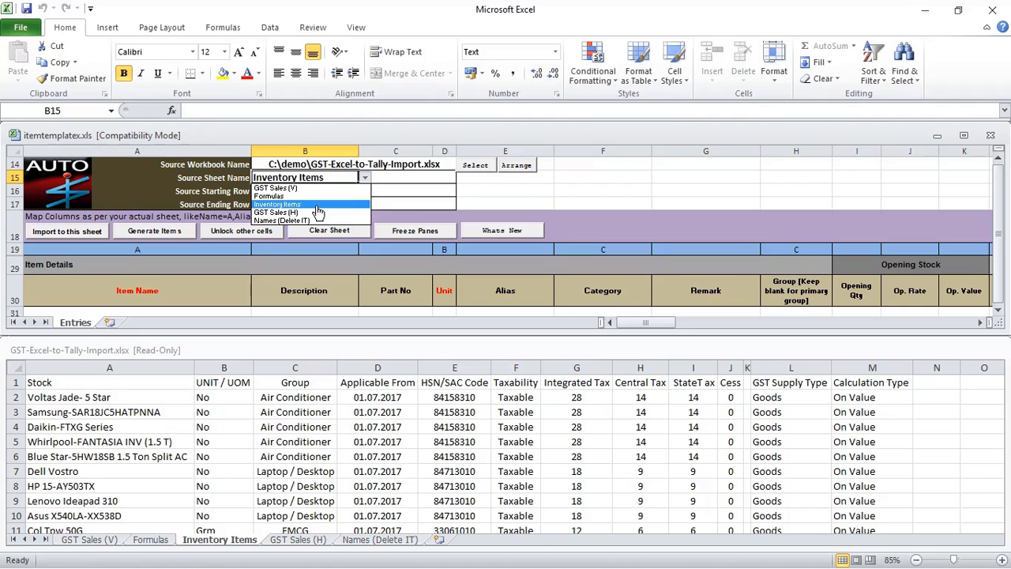
click(317, 207)
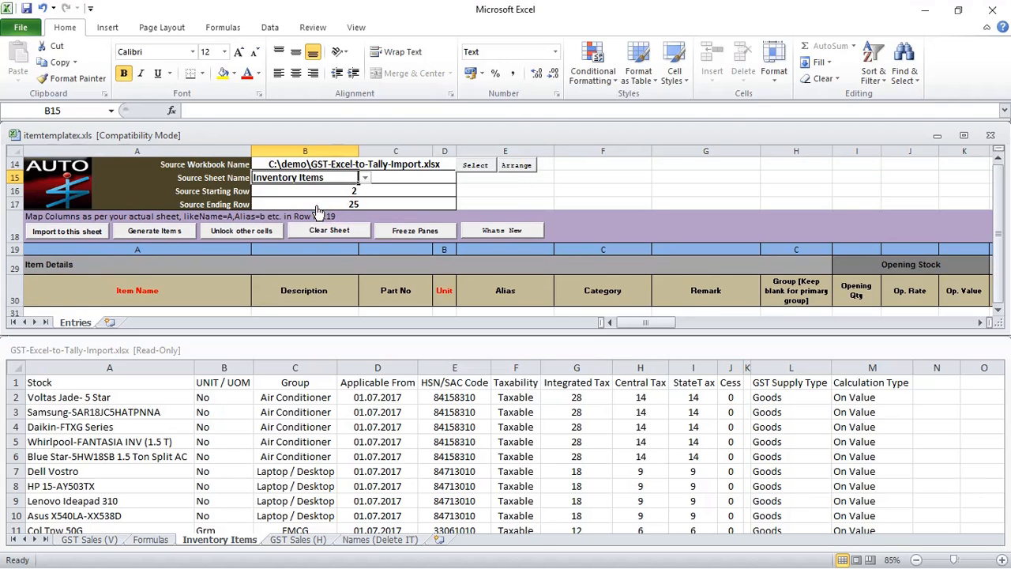
Check the first and last item rows on the Inventory Items sheet and set the source ending row to 25
click(38, 397)
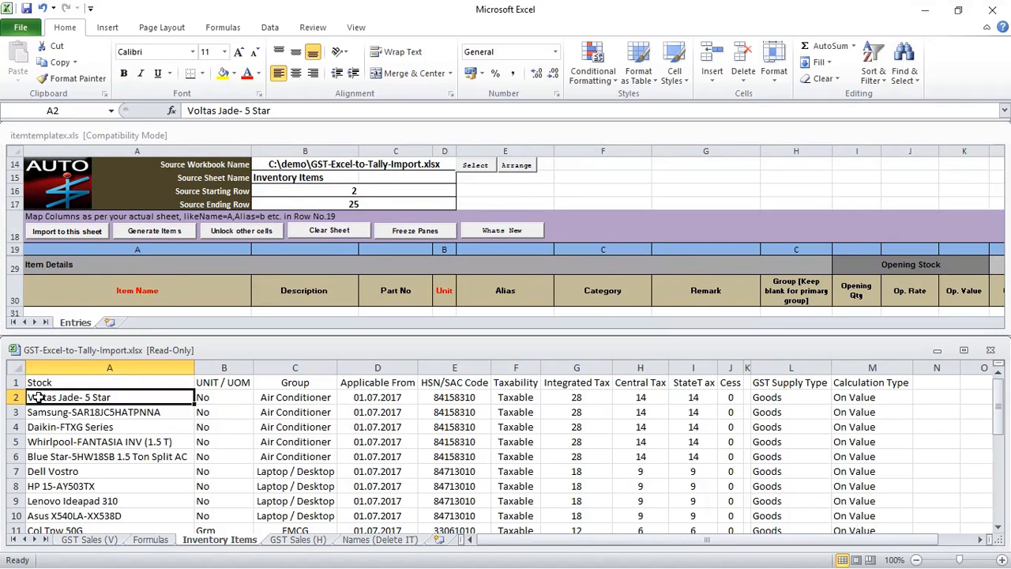
key(ctrl+Down)
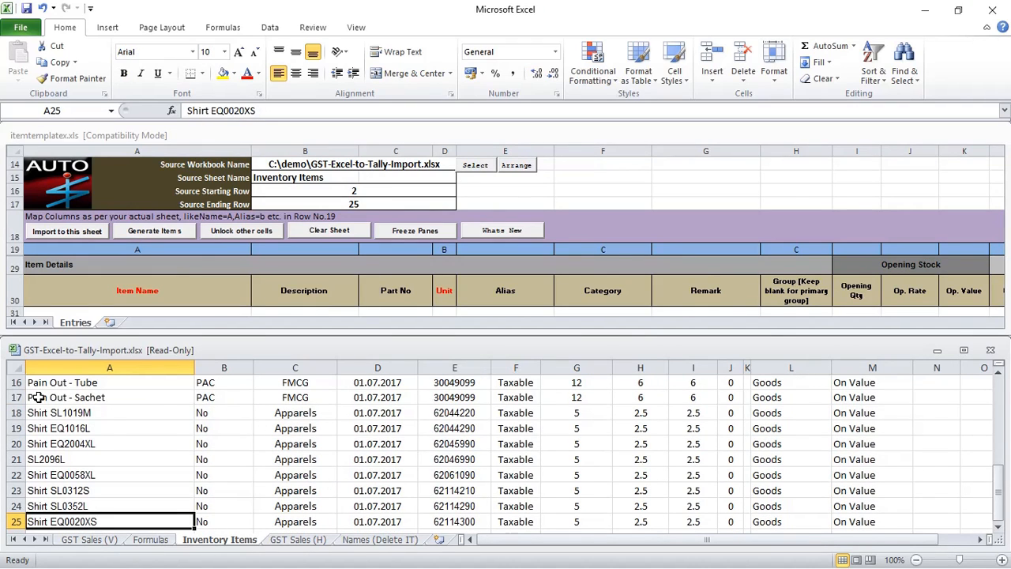
key(ctrl+Up)
key(Down)
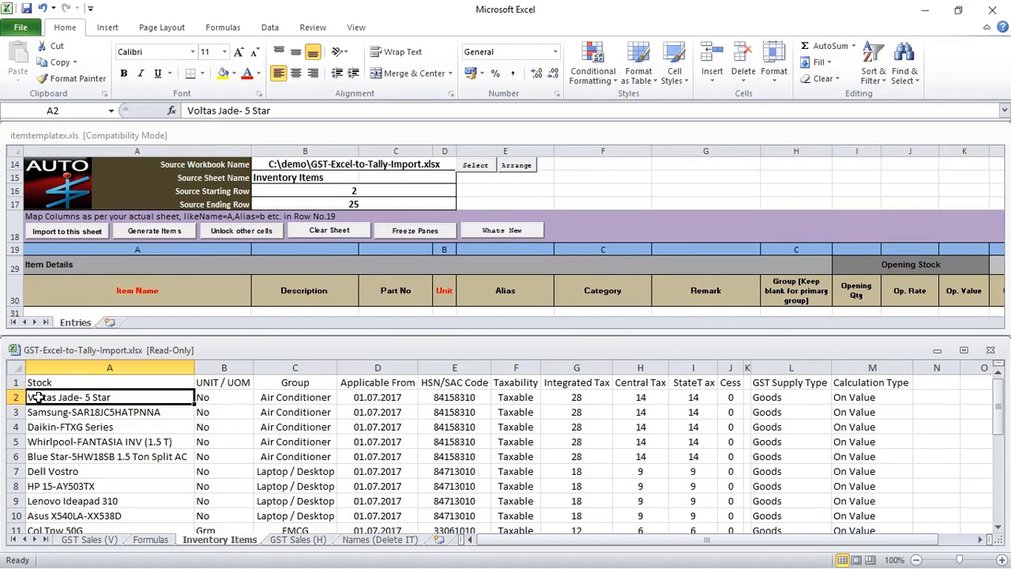
click(380, 210)
click(379, 205)
text(2)
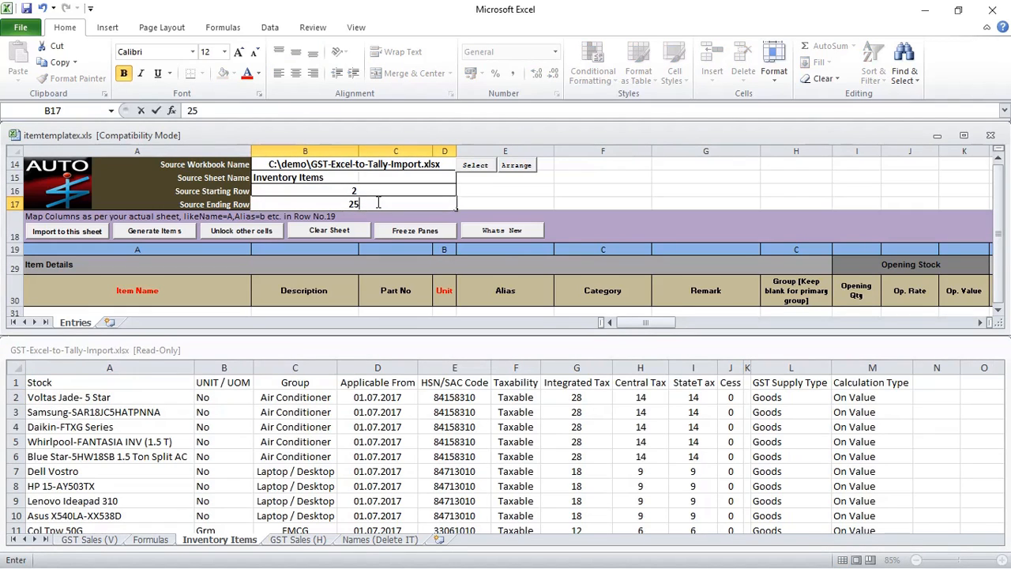
key(Up)
key(Down)
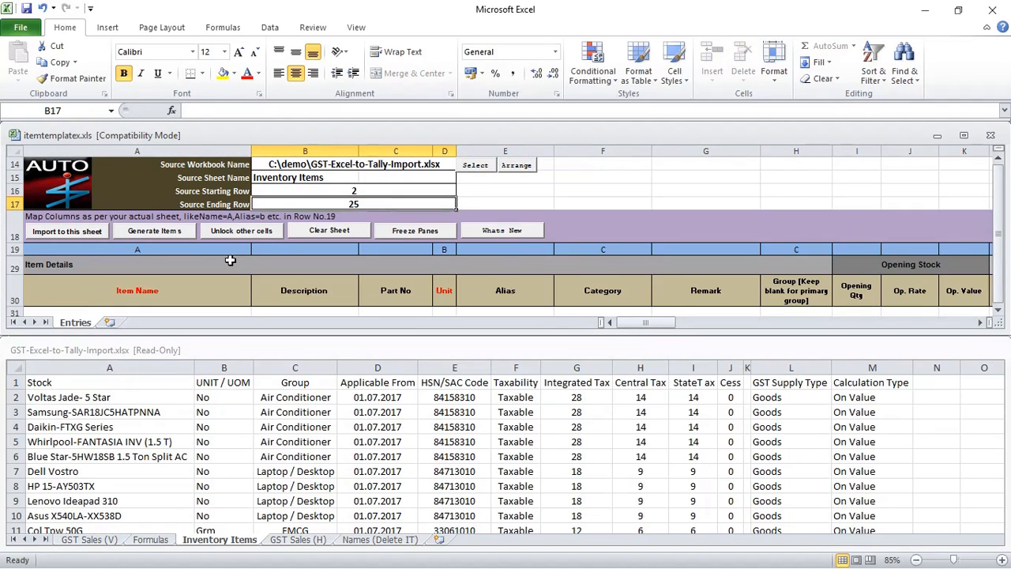
Check the Item Name mapping in row 19 and map the Unit field to source column B
click(207, 252)
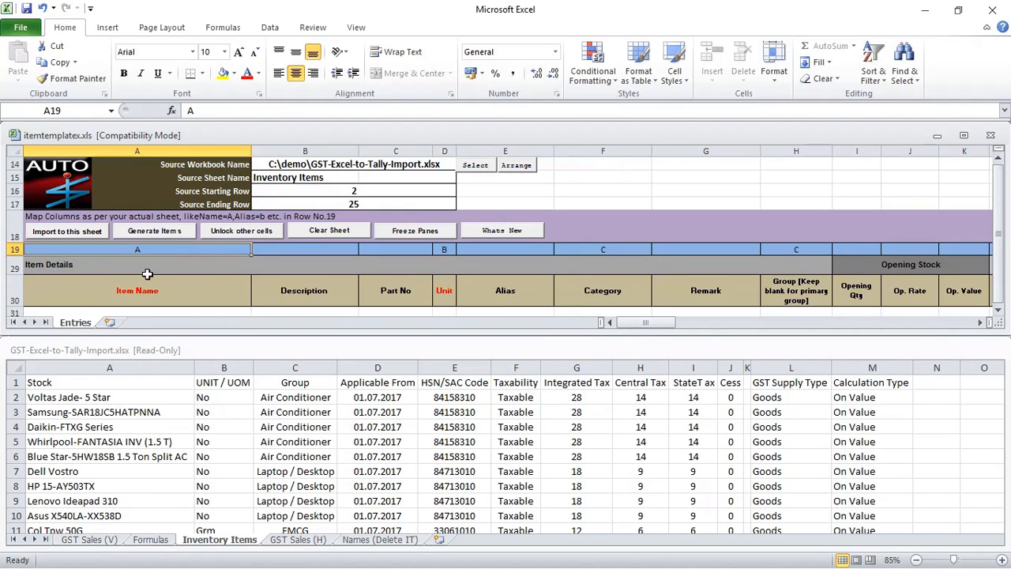
key(Right)
key(Right)
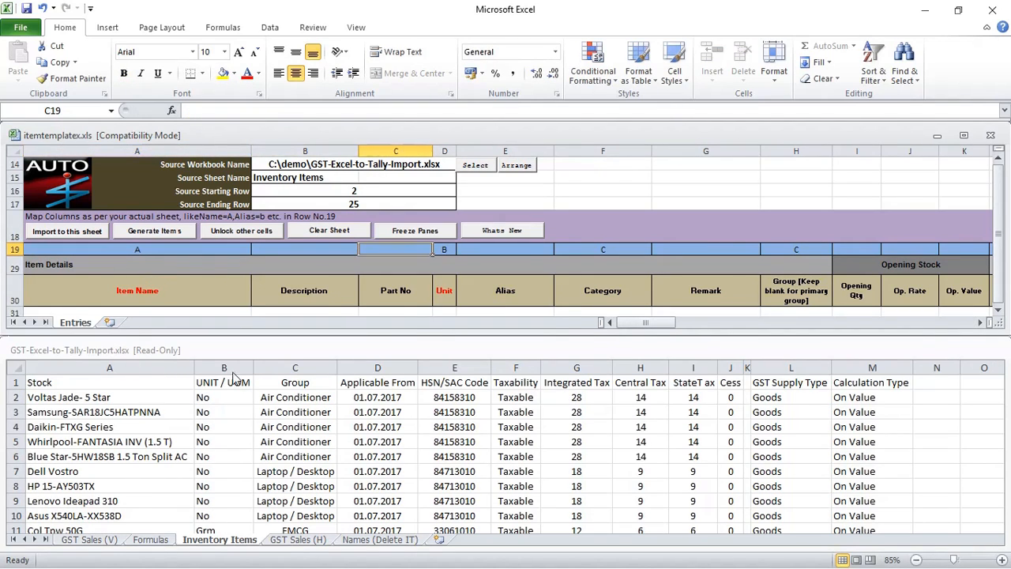
click(455, 249)
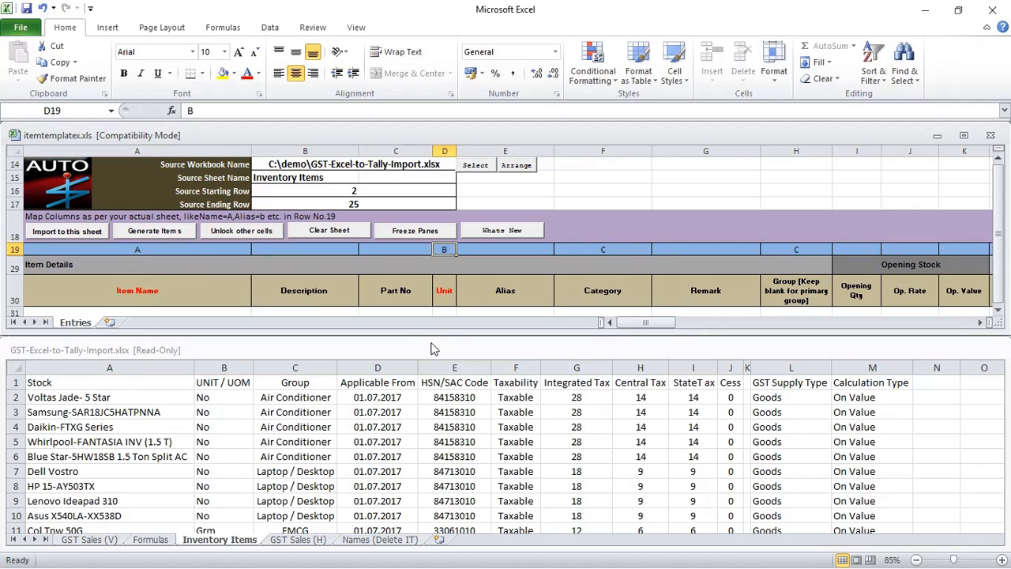
text(B)
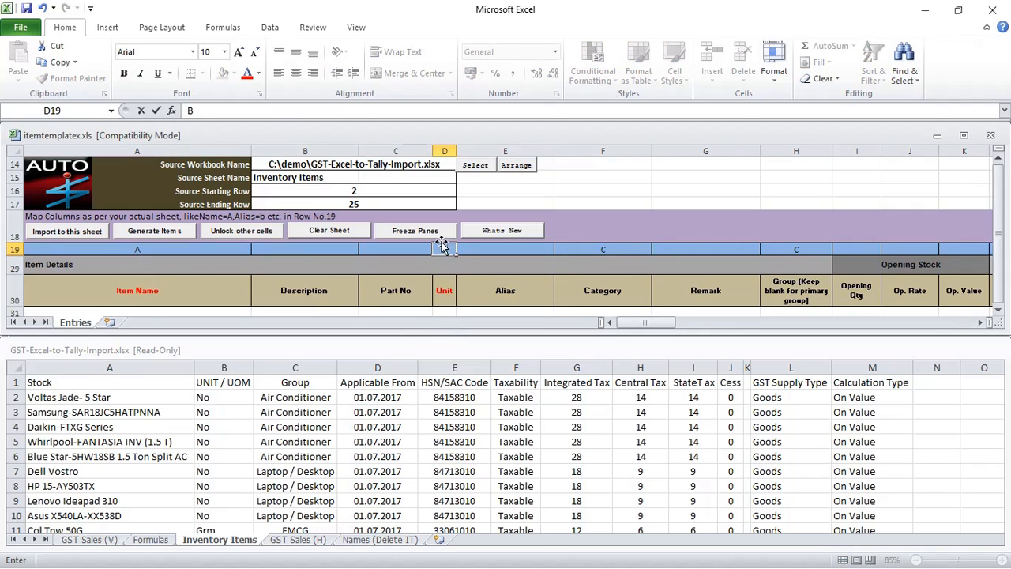
key(Tab)
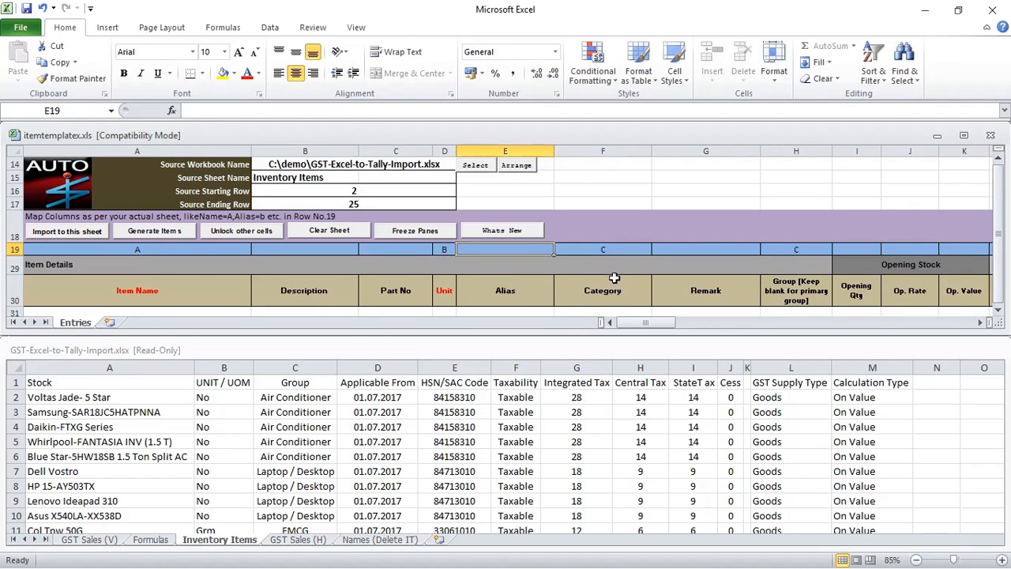
Examine the Category and Group mappings and the optional stock, location, godown and price list fields up to the GST details
click(609, 252)
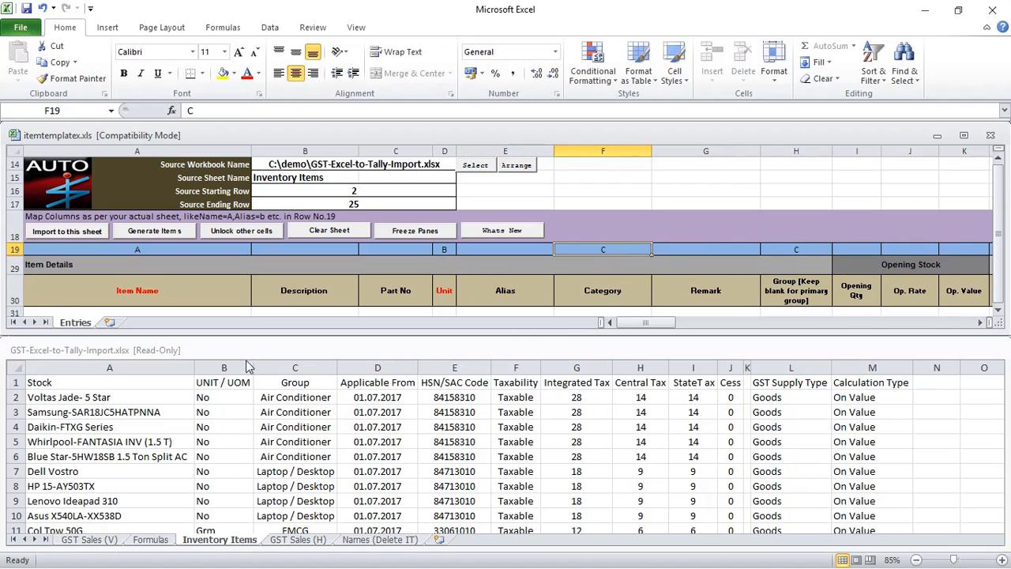
key(Tab)
drag(648, 324, 661, 326)
click(395, 251)
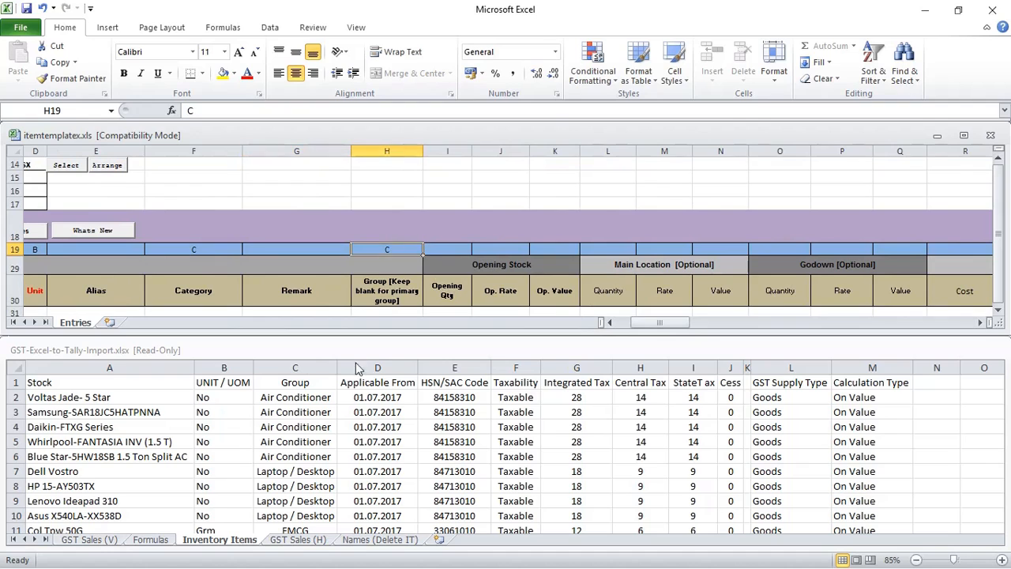
key(Tab)
key(Tab)
key(Tab)
key(Tab)
key(Tab)
key(Tab)
key(Tab)
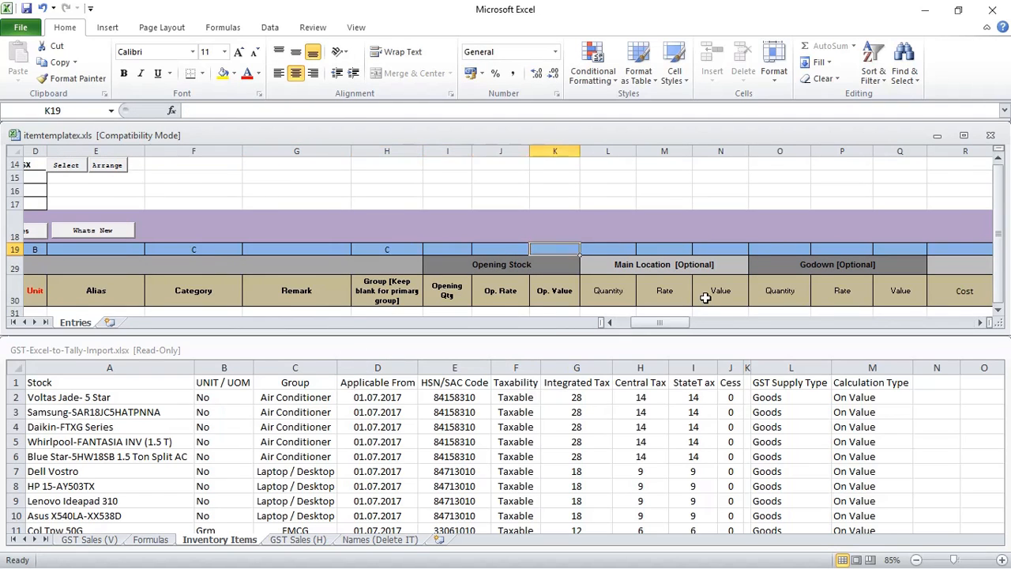
key(Tab)
key(Tab)
key(Tab)
key(Tab)
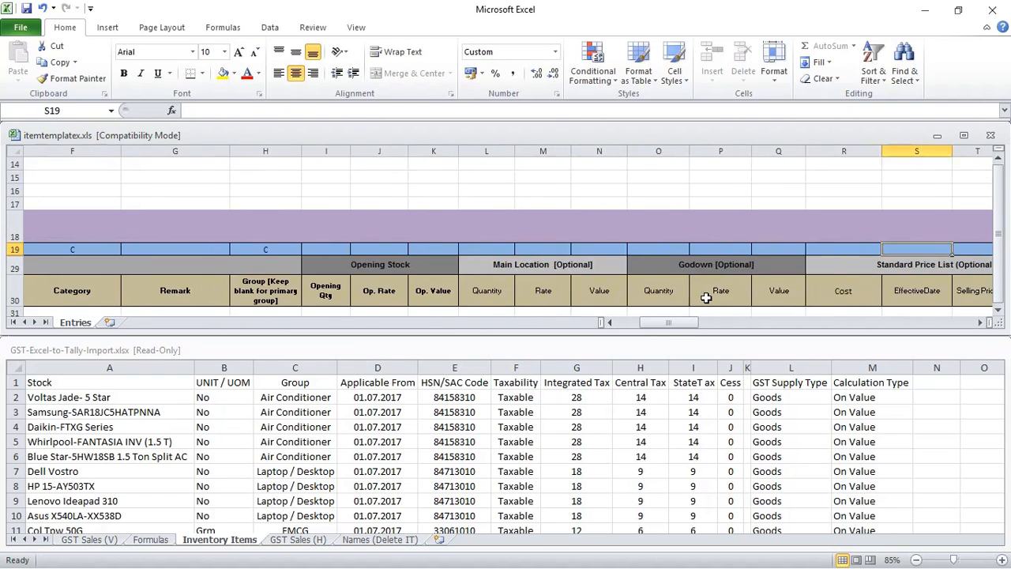
key(Tab)
key(Tab)
key(Tab)
key(Tab)
key(Tab)
key(Tab)
key(Tab)
key(Tab)
key(Tab)
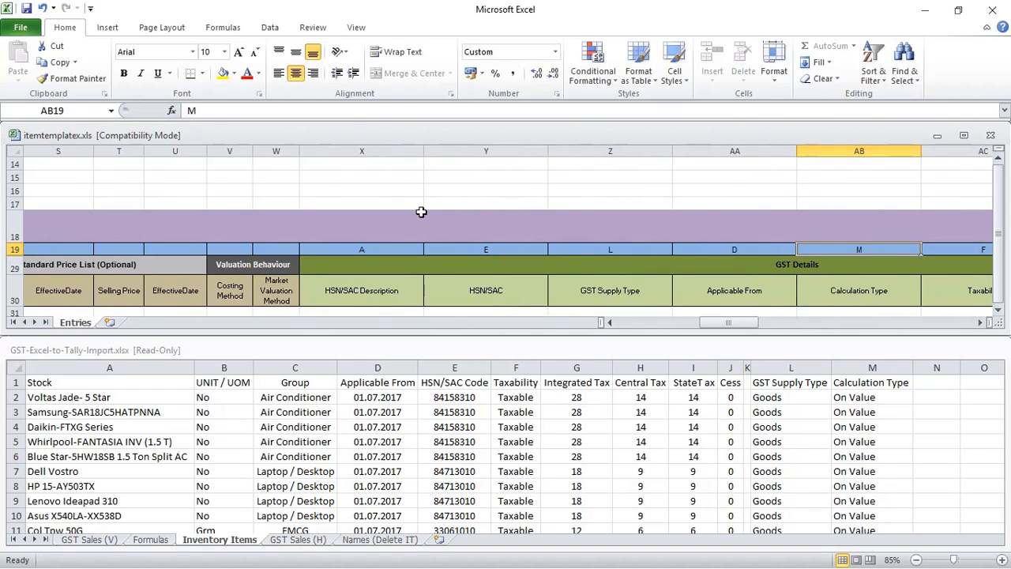
Examine the GST details column mappings from HSN/SAC Description across to Cess %
click(384, 249)
scroll(384, 251, down, 1)
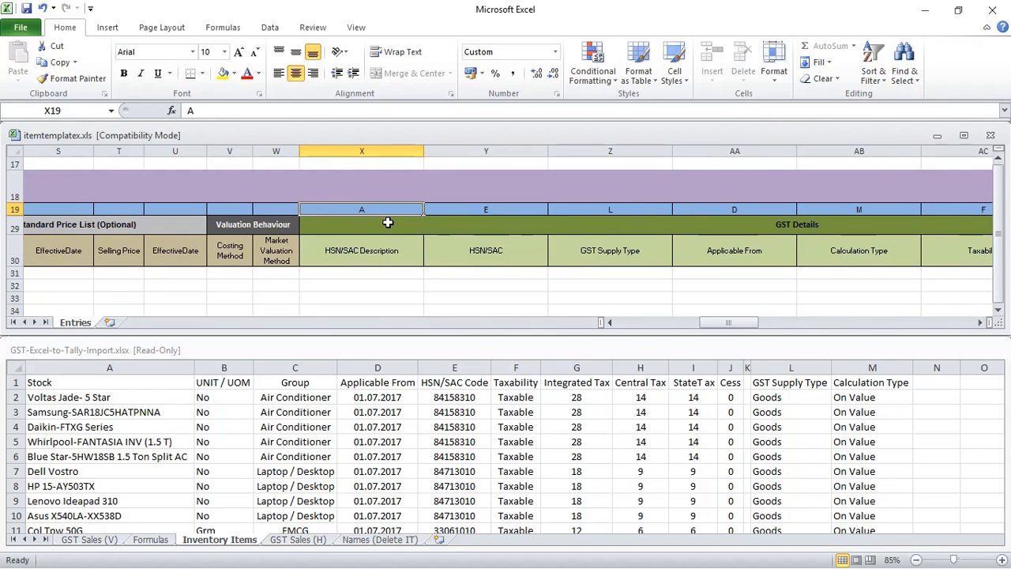
click(490, 209)
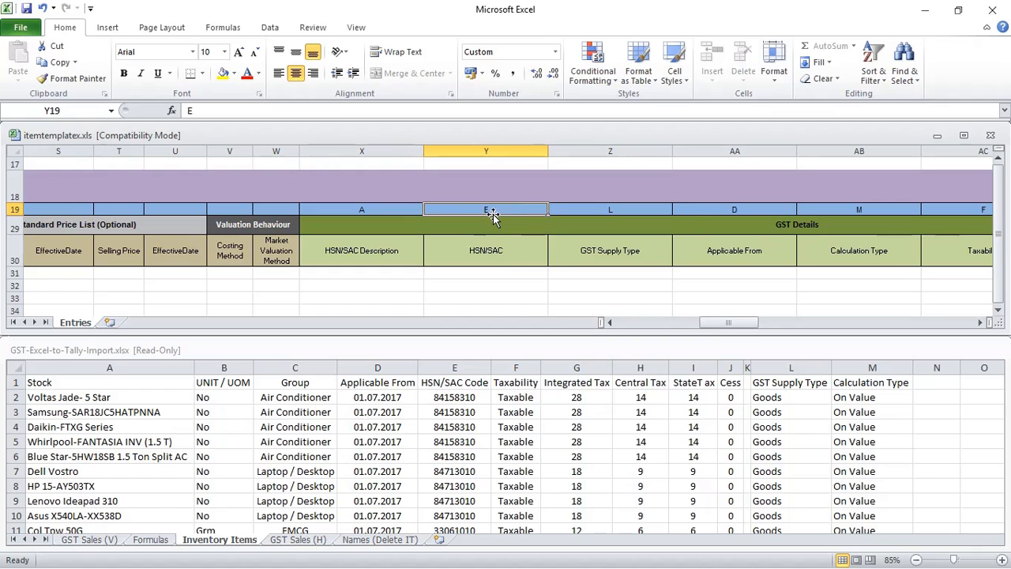
key(Right)
key(Right)
key(Right)
key(Right)
key(Right)
key(Right)
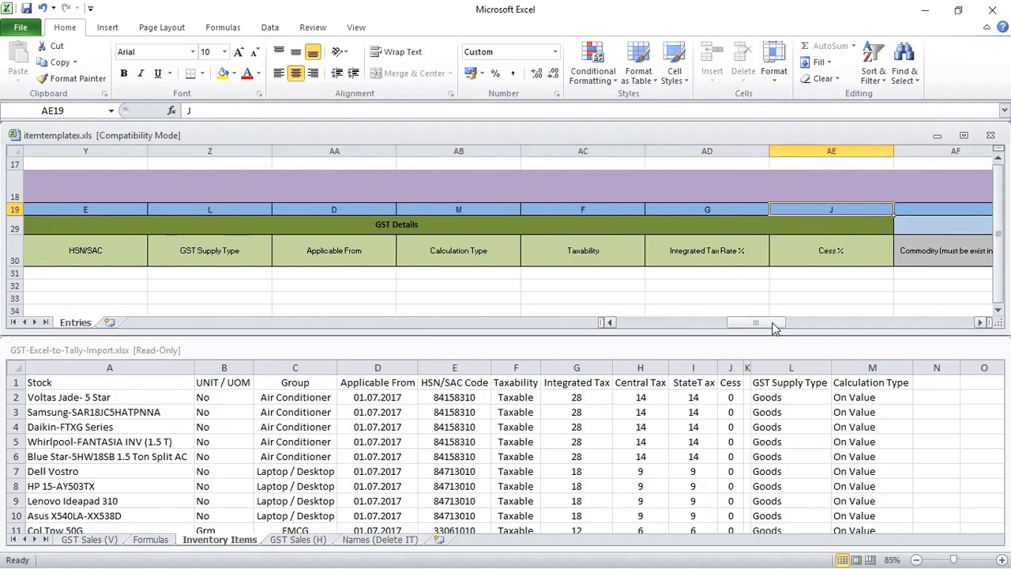
Import the mapped source rows into the item template, agreeing to clear its current data
drag(774, 327, 656, 327)
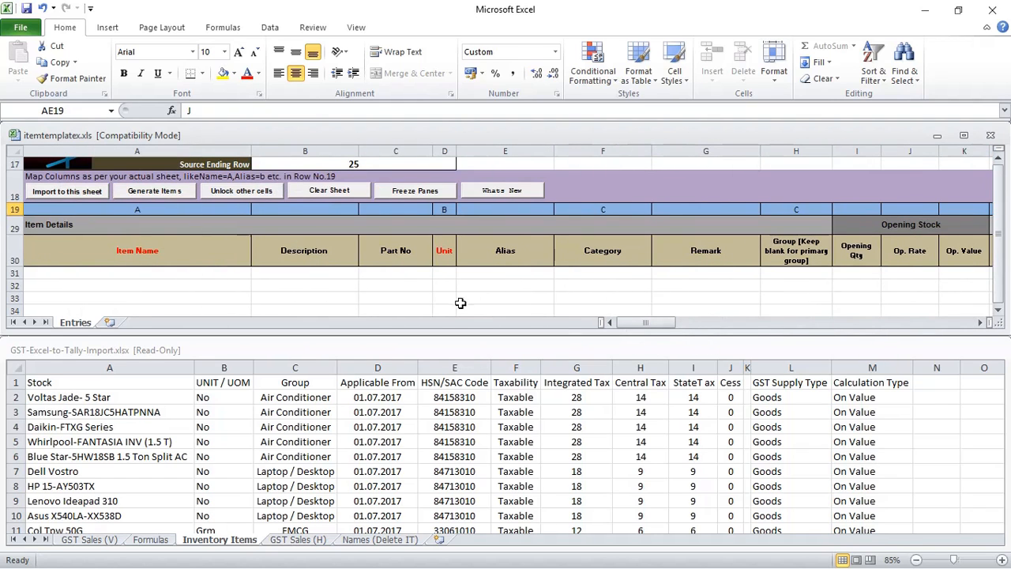
click(198, 283)
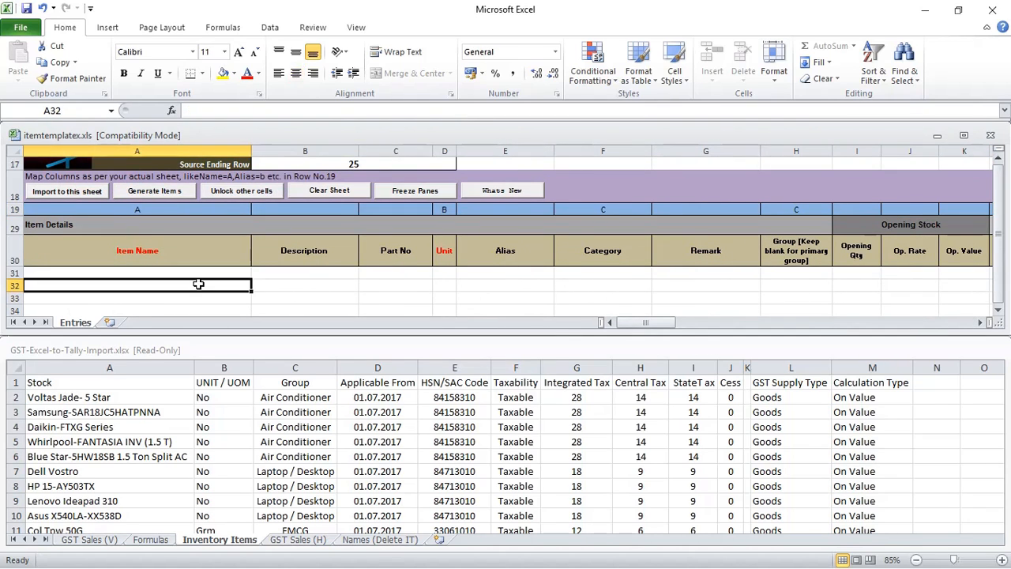
click(78, 194)
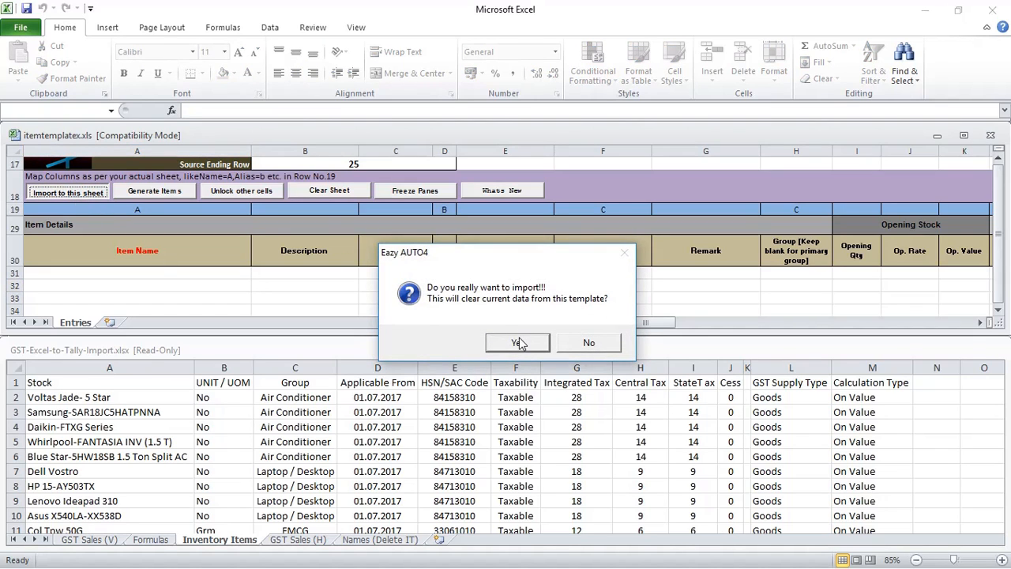
click(518, 343)
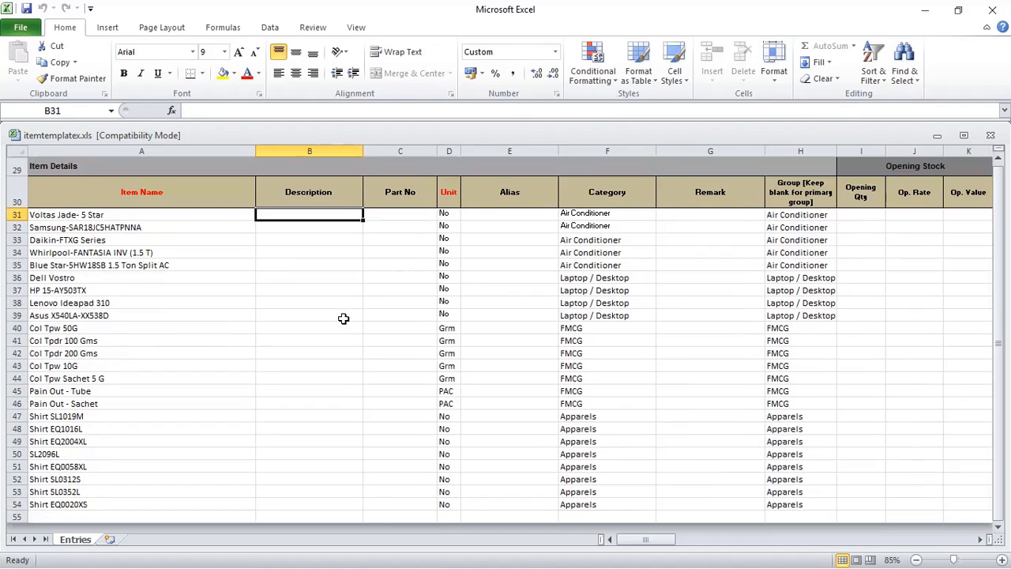
Review the imported item rows across the name, unit, category, group and following columns
click(291, 289)
key(Right)
key(Right)
key(Right)
key(Right)
key(Right)
key(Right)
key(Right)
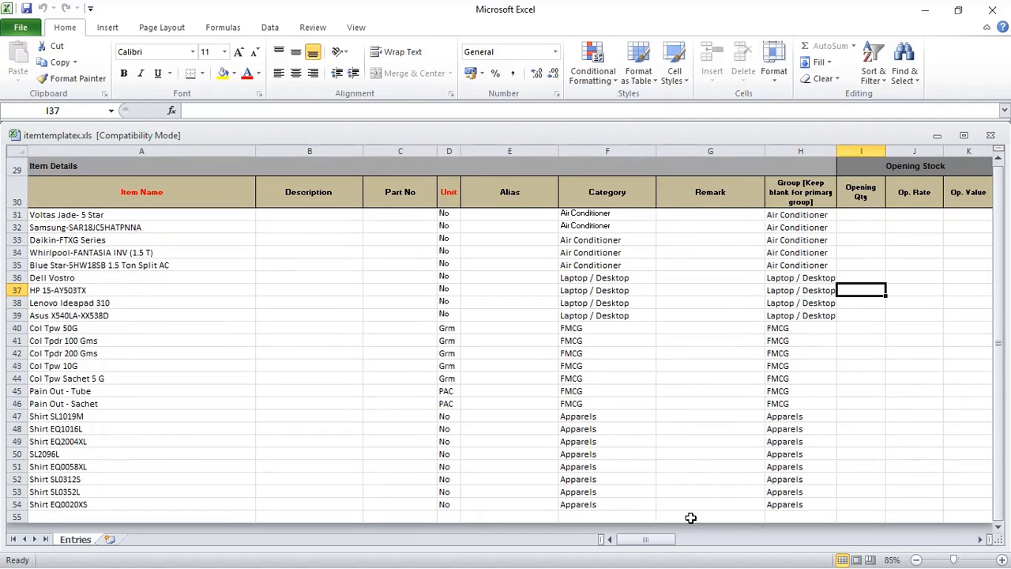
drag(666, 541, 448, 509)
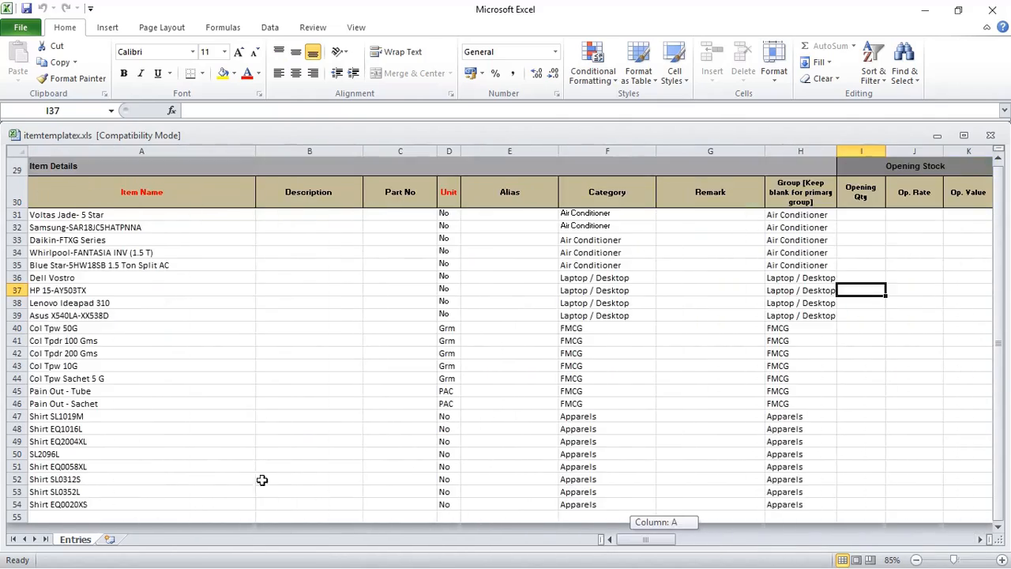
Generate the items from the template and refresh them from Excel in Eazy AUTO4
scroll(262, 480, up, 5)
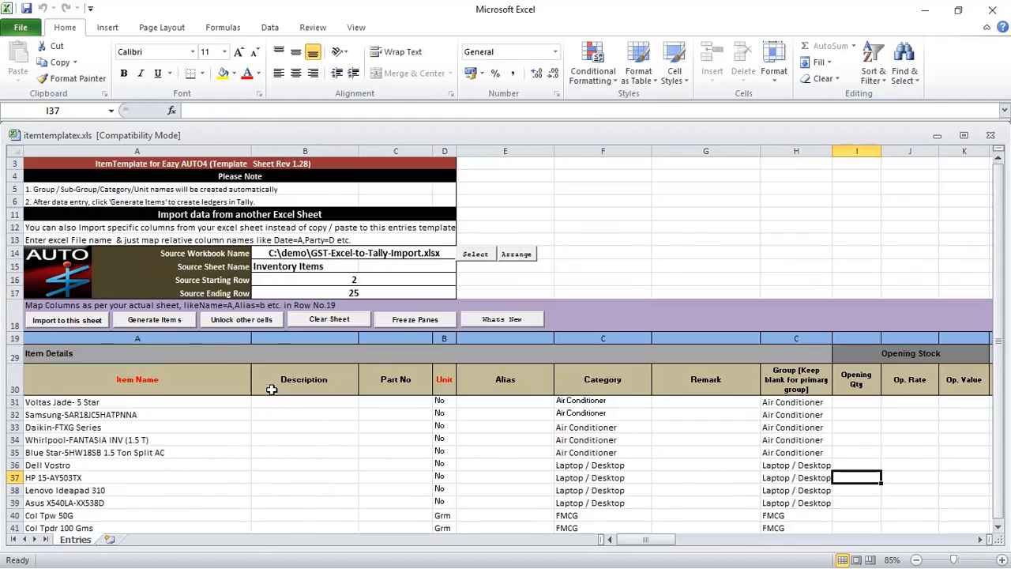
click(153, 323)
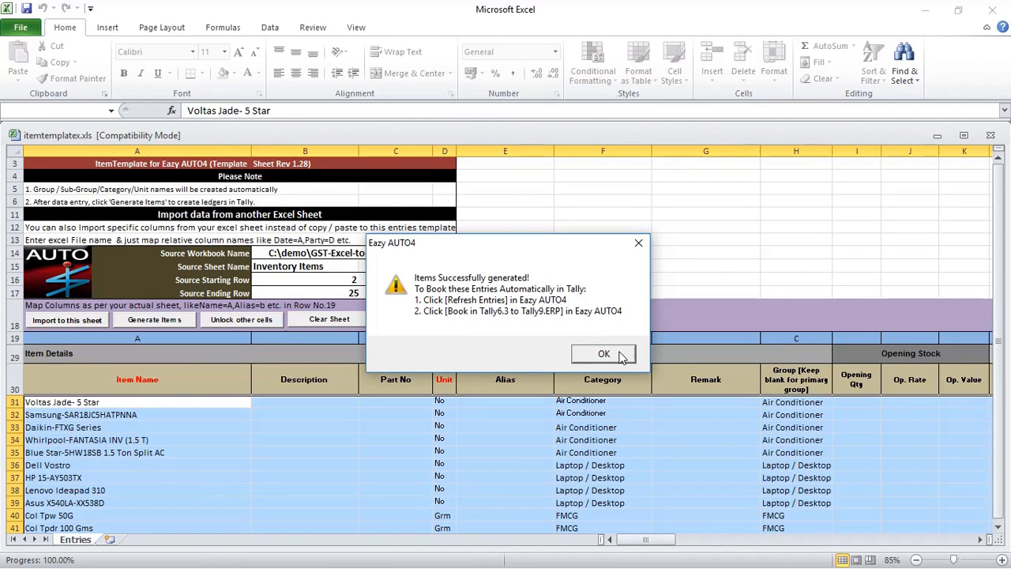
click(609, 354)
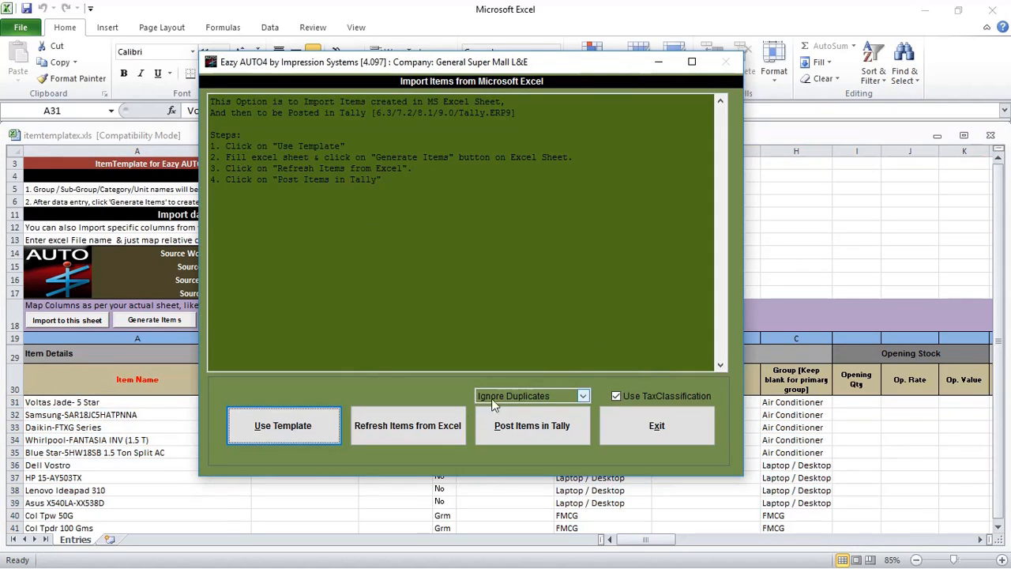
click(433, 428)
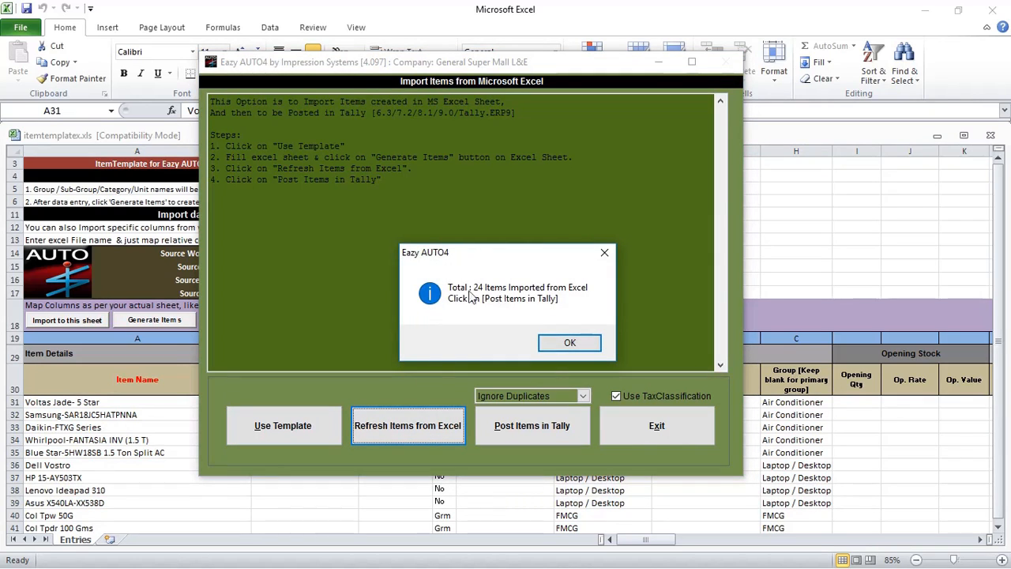
click(570, 343)
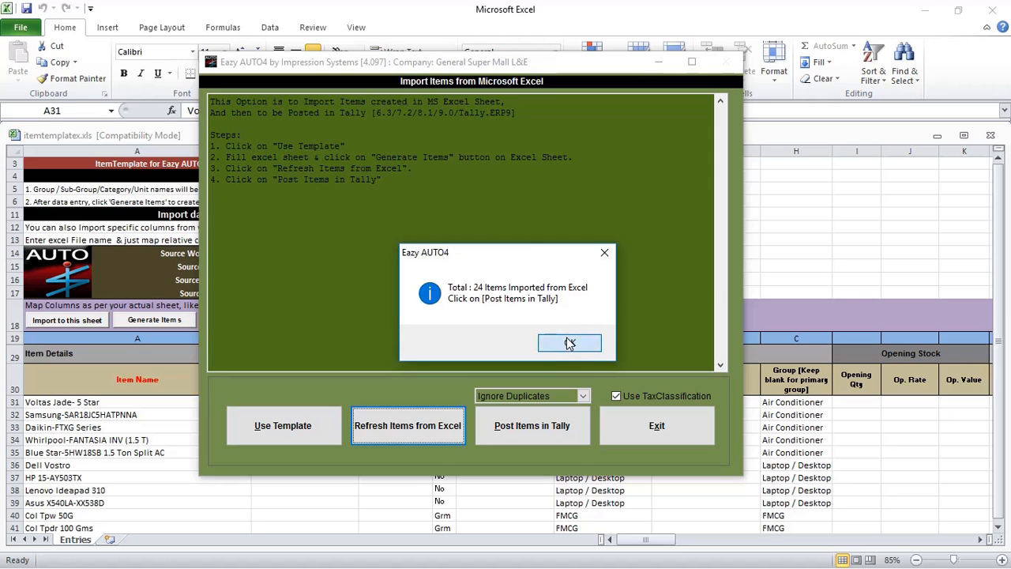
Switch to Tally.ERP 9 and check the Stock Items options under Inventory Info for existing items
key(alt+Tab)
key(alt+Tab)
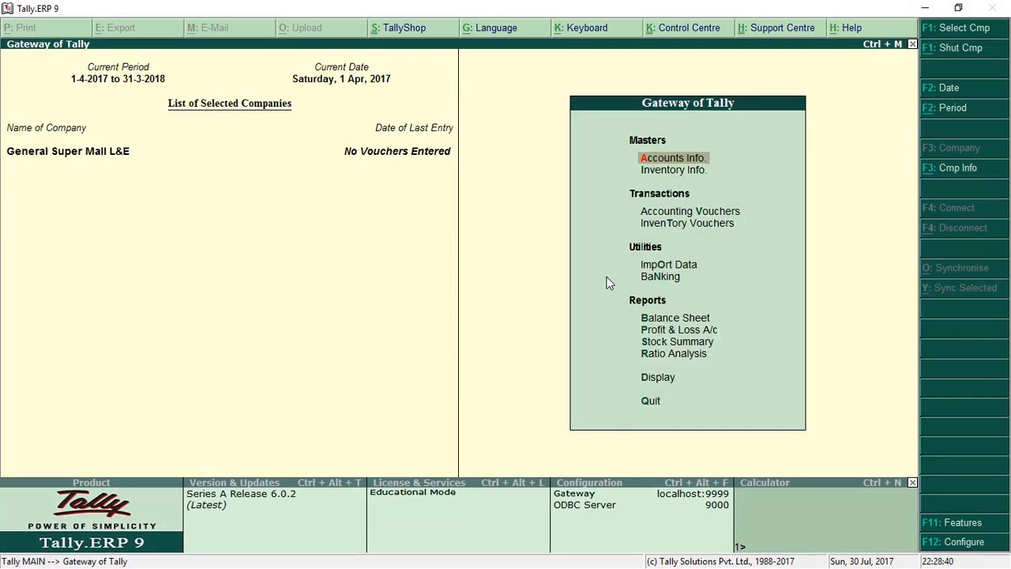
key(Down)
key(Return)
key(Down)
key(Return)
key(Down)
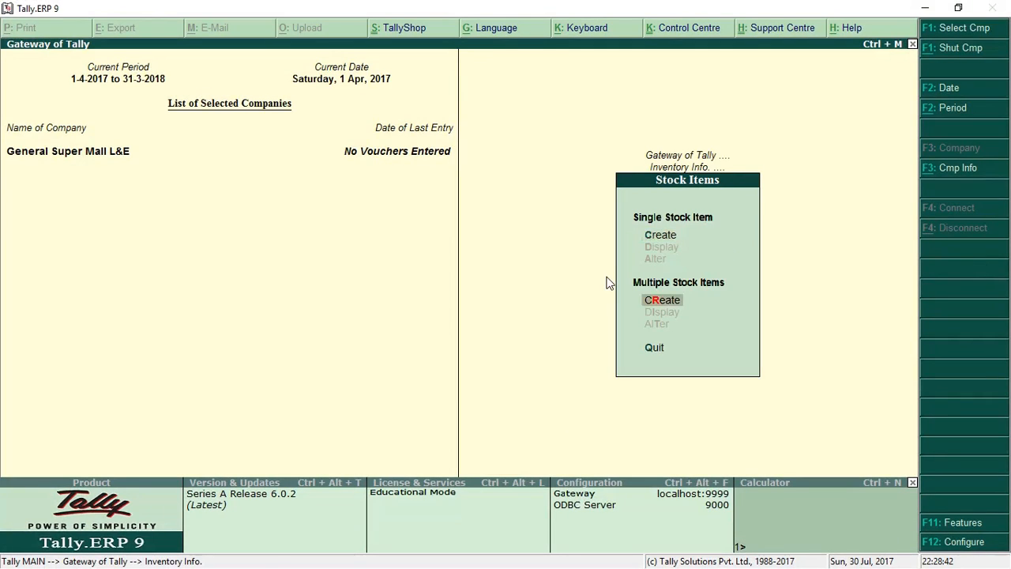
key(Up)
key(Down)
Switch back to Eazy AUTO4 and post the refreshed items in Tally with Ignore Duplicates and tax classification in use
key(alt+Tab)
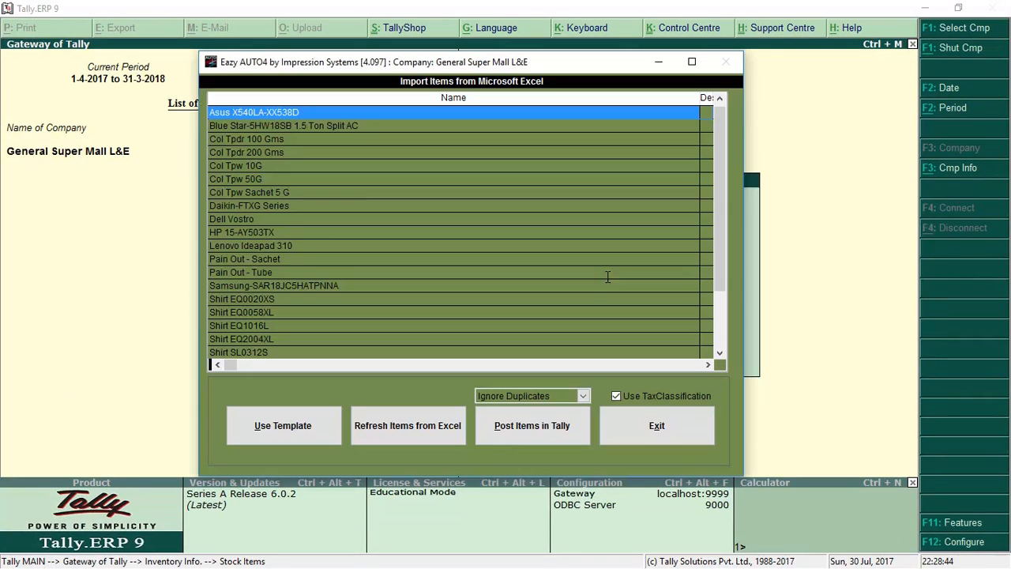
click(533, 427)
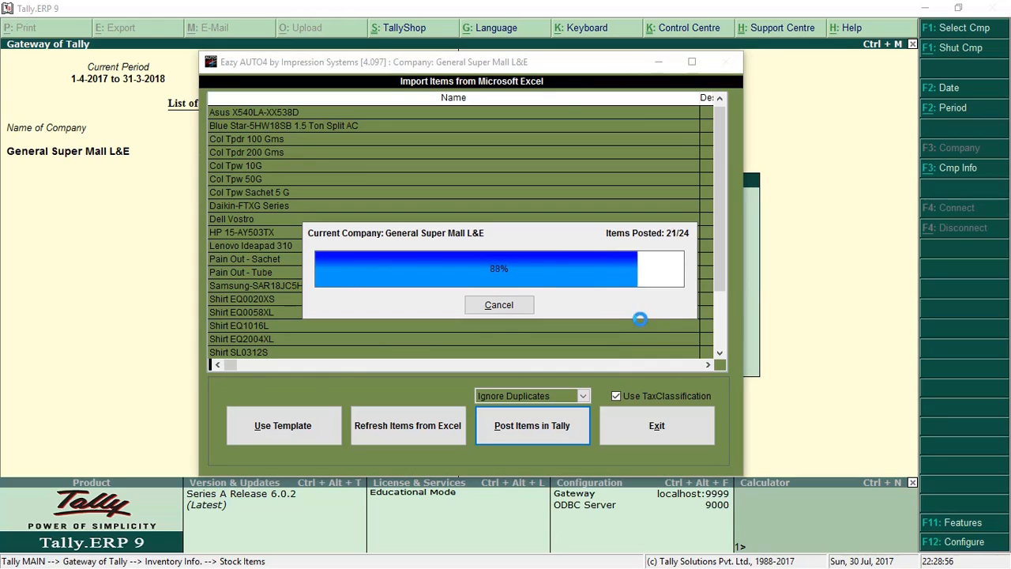
click(566, 341)
Open Tally's GST tax rate setup under Inventory Info and expand it to detailed view to review the posted items' rates
click(106, 261)
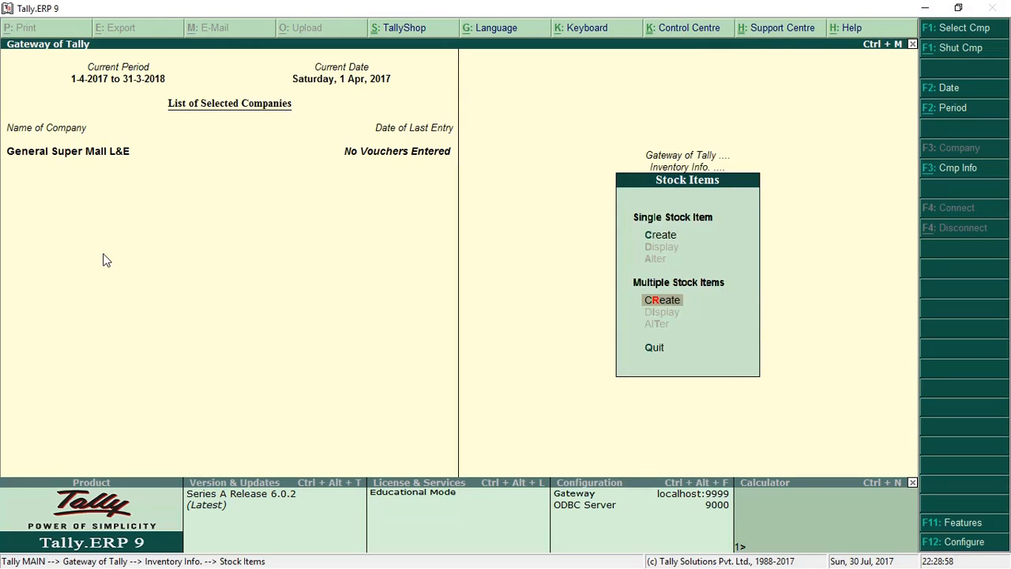
key(Escape)
key(Escape)
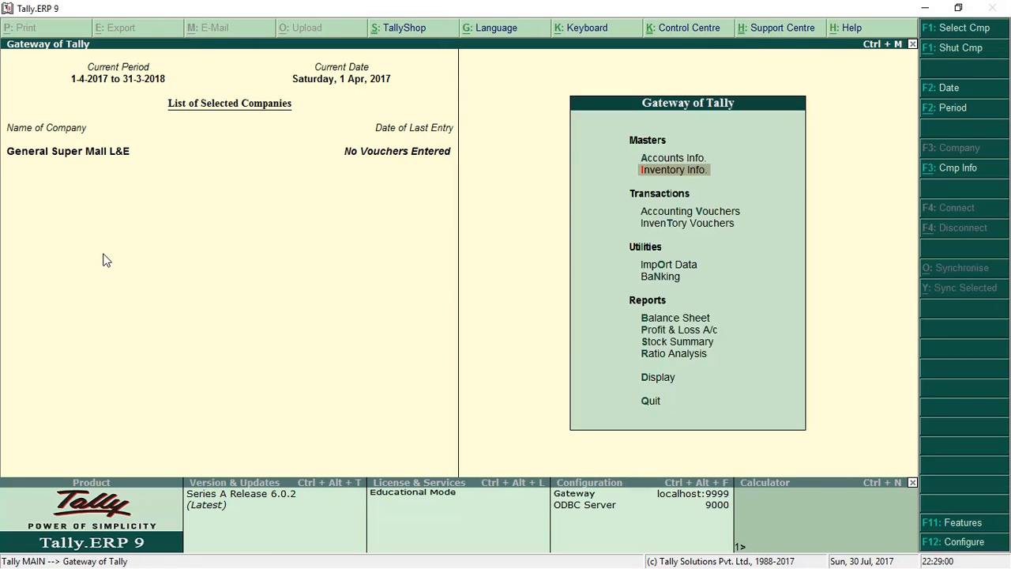
key(Return)
key(Down)
key(Down)
key(Down)
key(Down)
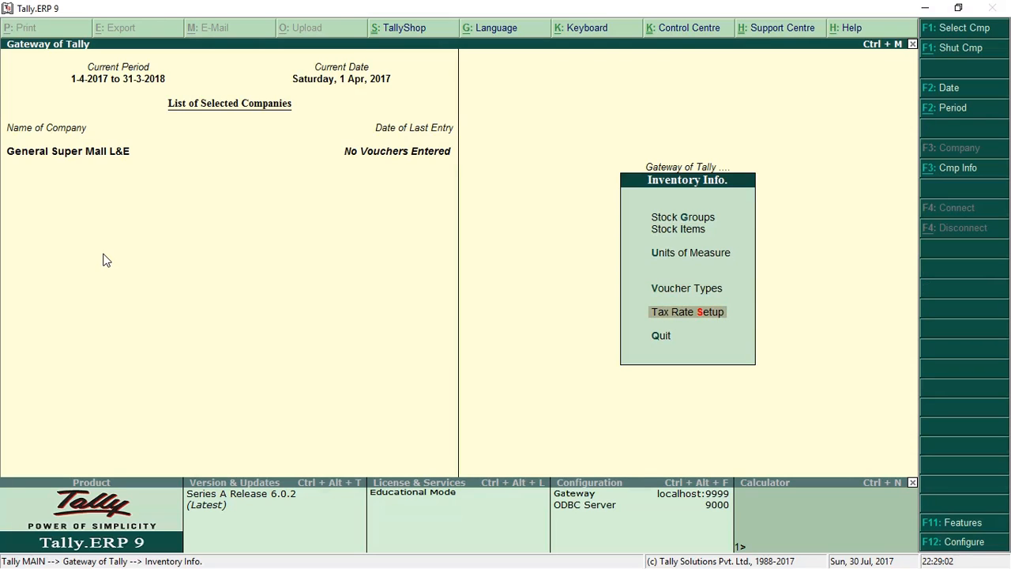
key(Return)
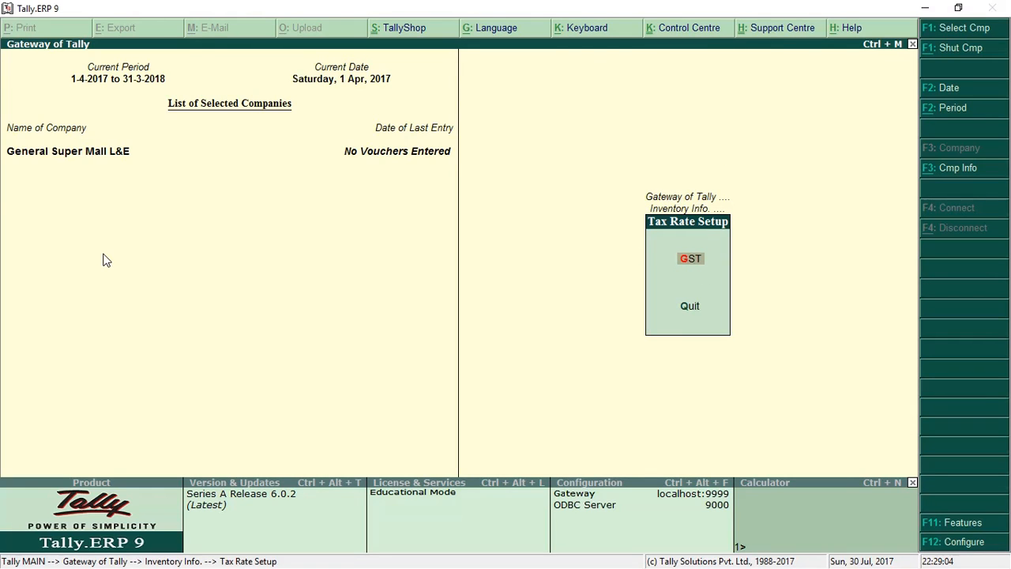
key(Return)
key(alt+F1)
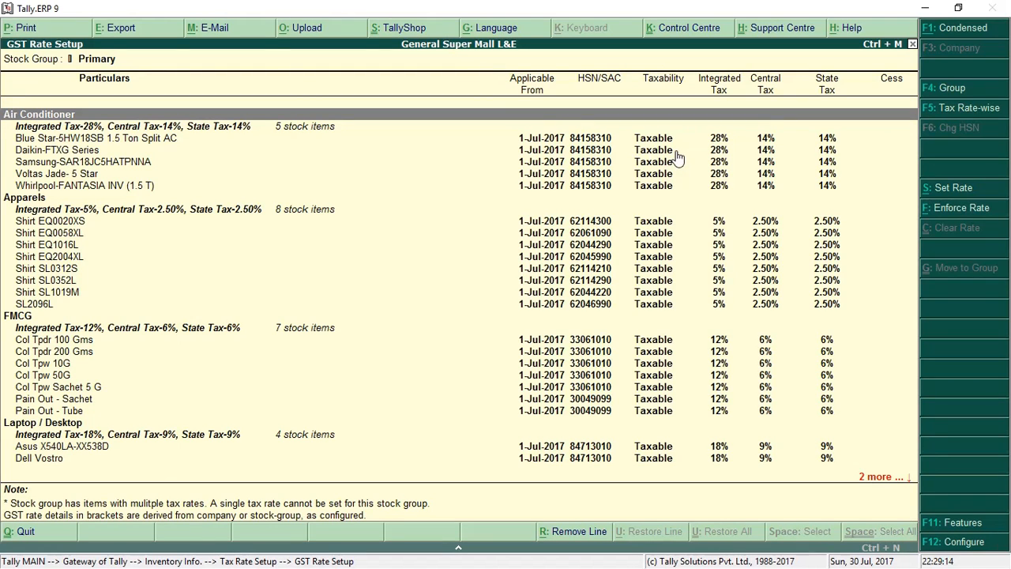
Leave the GST rate setup for the Gateway of Tally and switch to Eazy AUTO4
key(Escape)
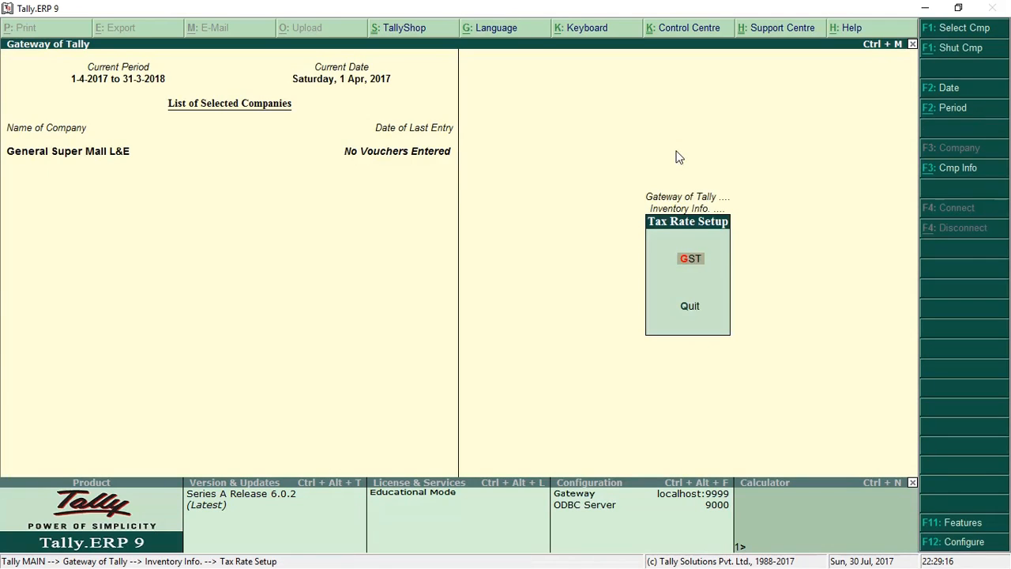
key(Escape)
key(Escape)
key(alt+Tab)
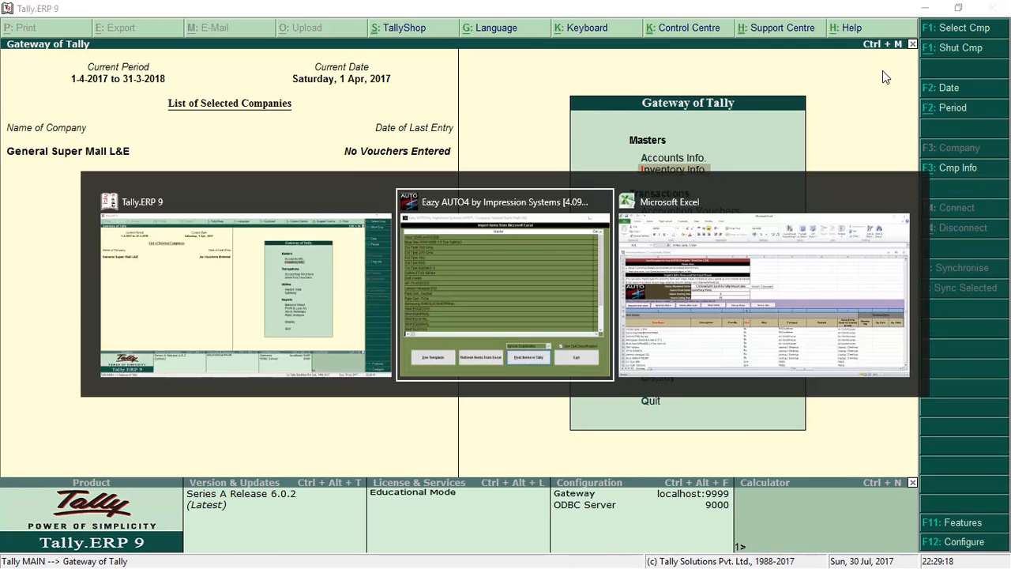
Switch to Excel and close the item template along with Excel, and exit Eazy AUTO4's stock item import to the main menu
key(alt+Tab)
key(Tab)
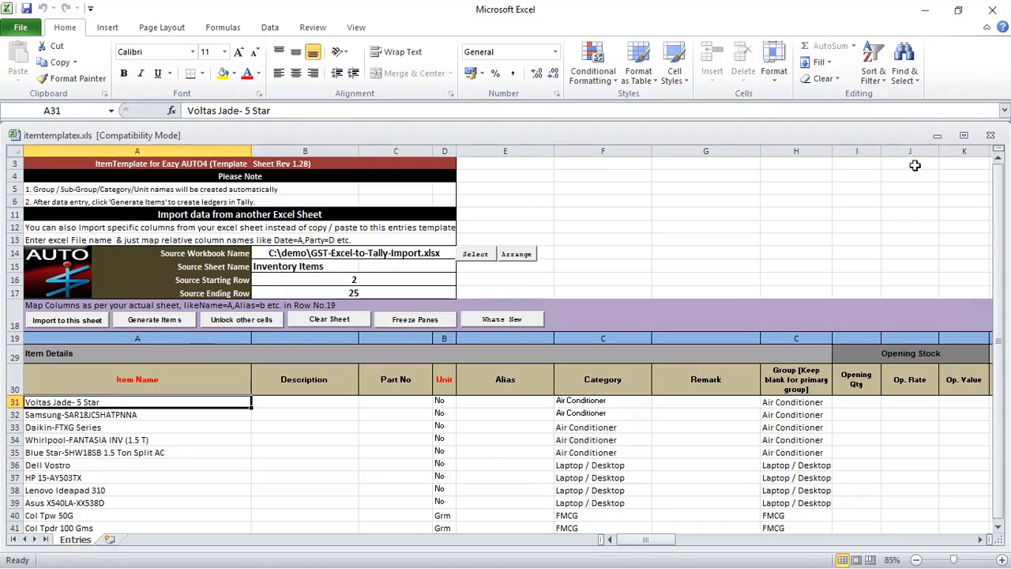
click(991, 137)
click(993, 11)
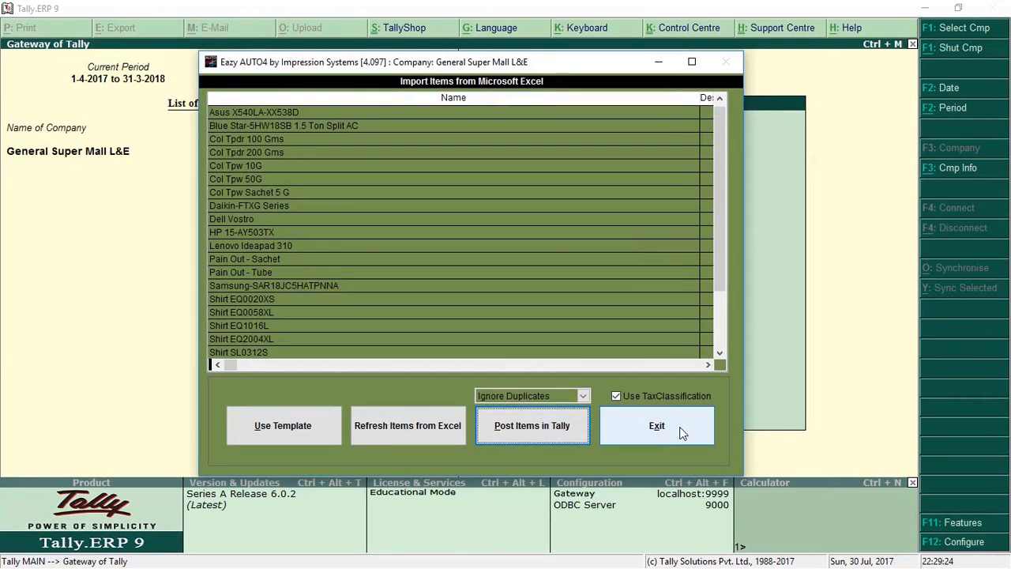
click(681, 429)
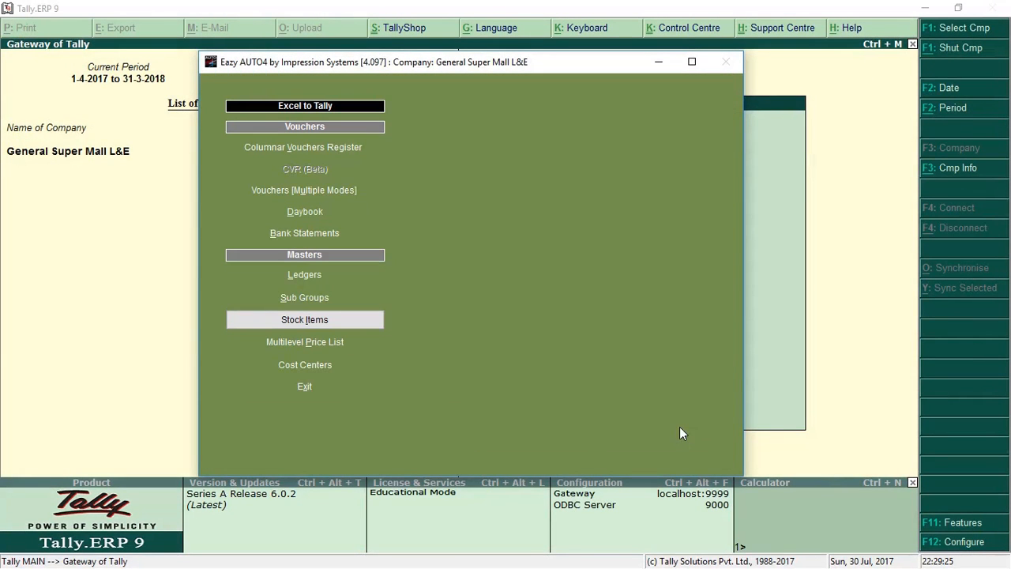
click(312, 389)
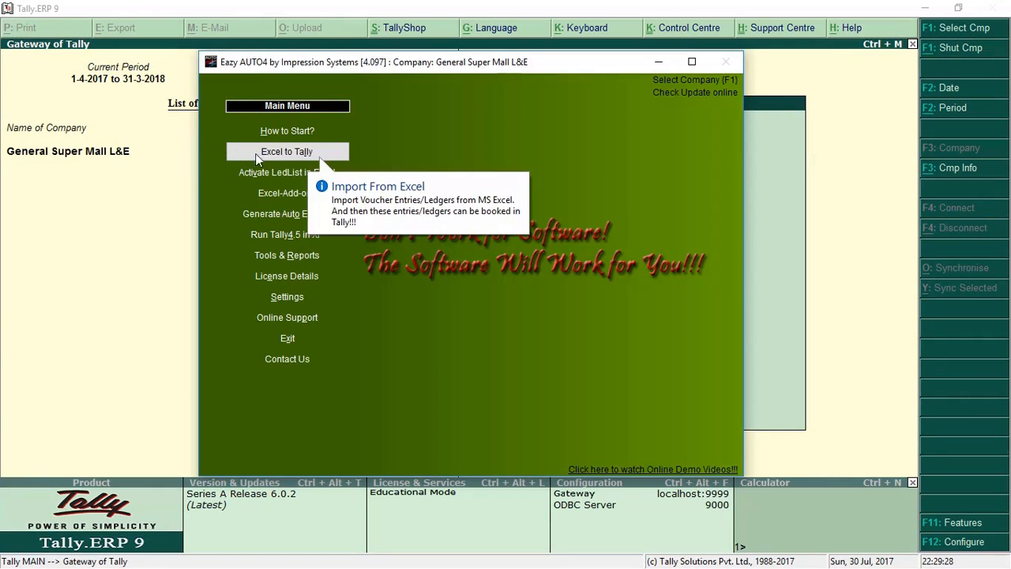
Load the Columnar Vouchers Register template from Eazy AUTO4's Excel to Tally options, switch to Excel and maximize the template
click(286, 153)
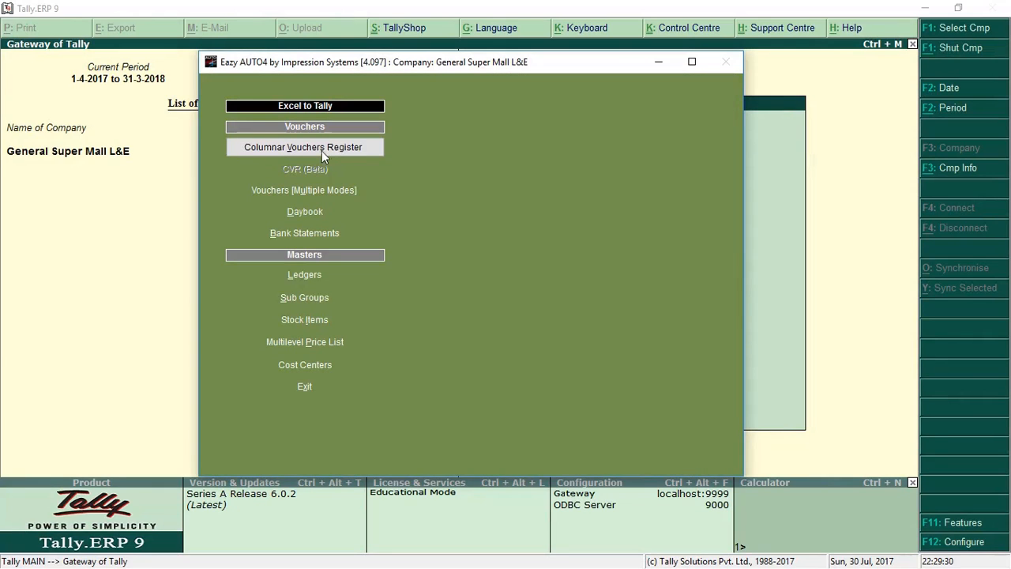
click(360, 151)
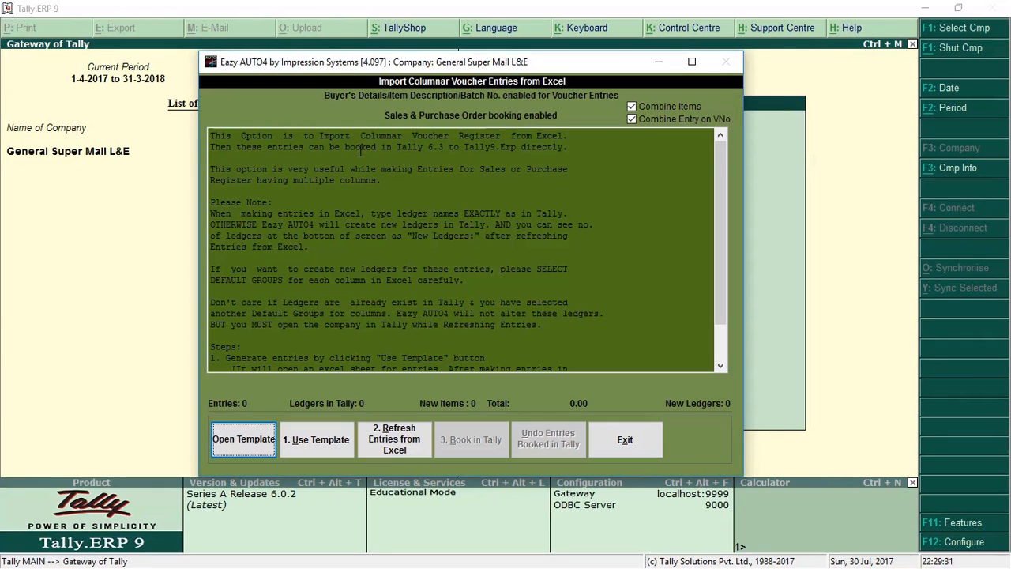
click(335, 438)
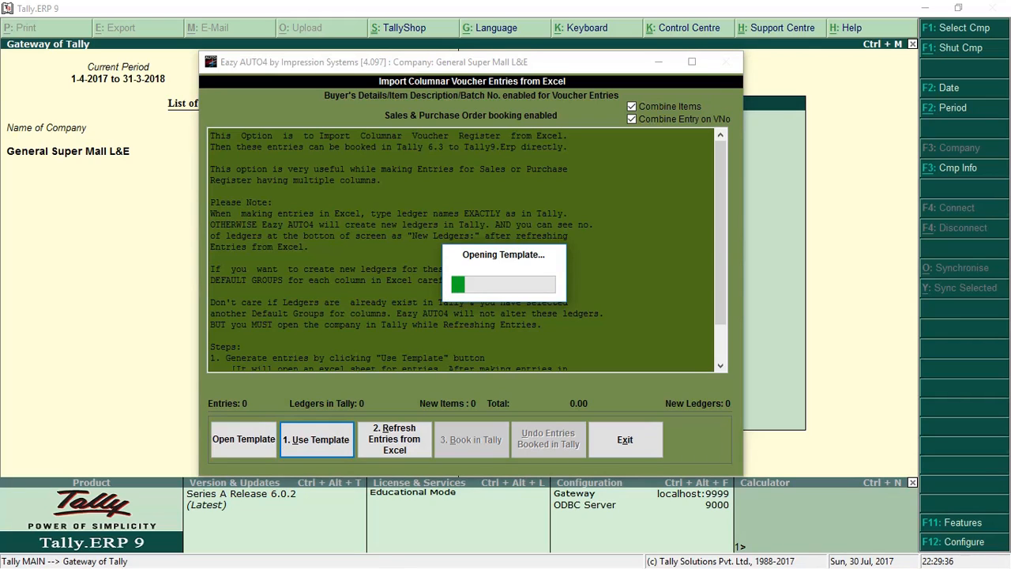
key(alt+Tab)
key(Tab)
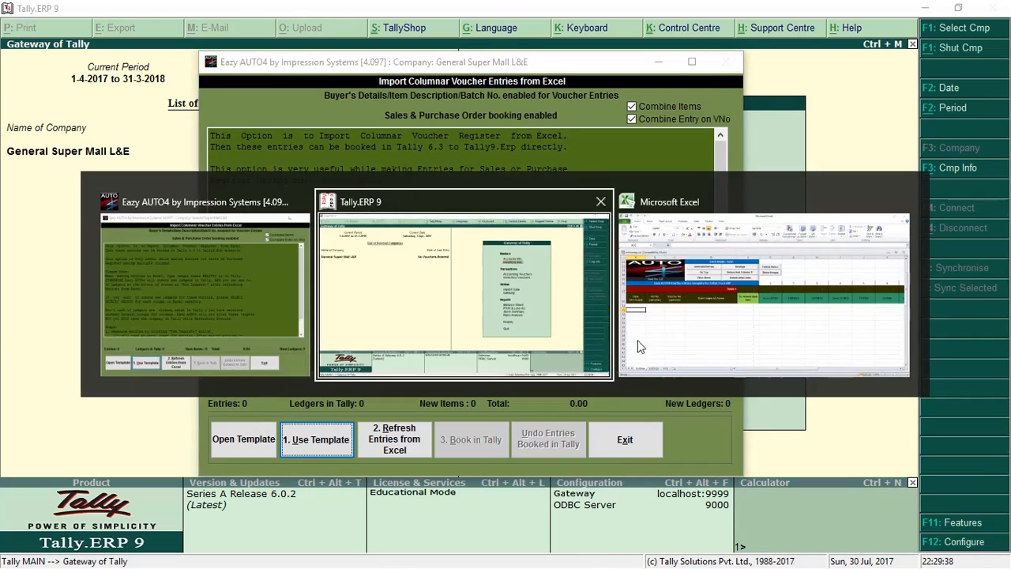
click(964, 135)
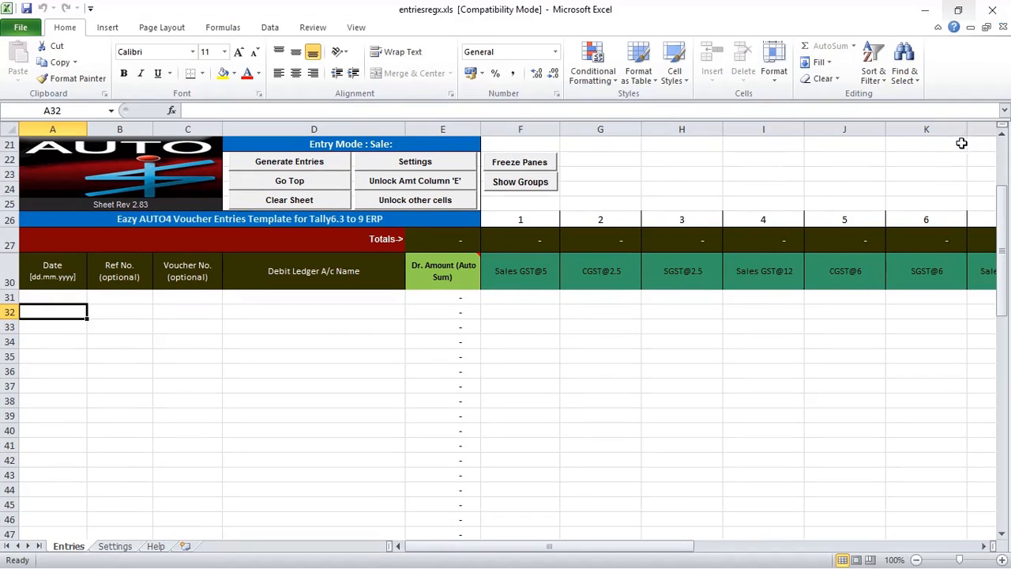
Examine the Entries sheet's columns from the reference number and debit ledger to the GST sales and tax columns
click(98, 301)
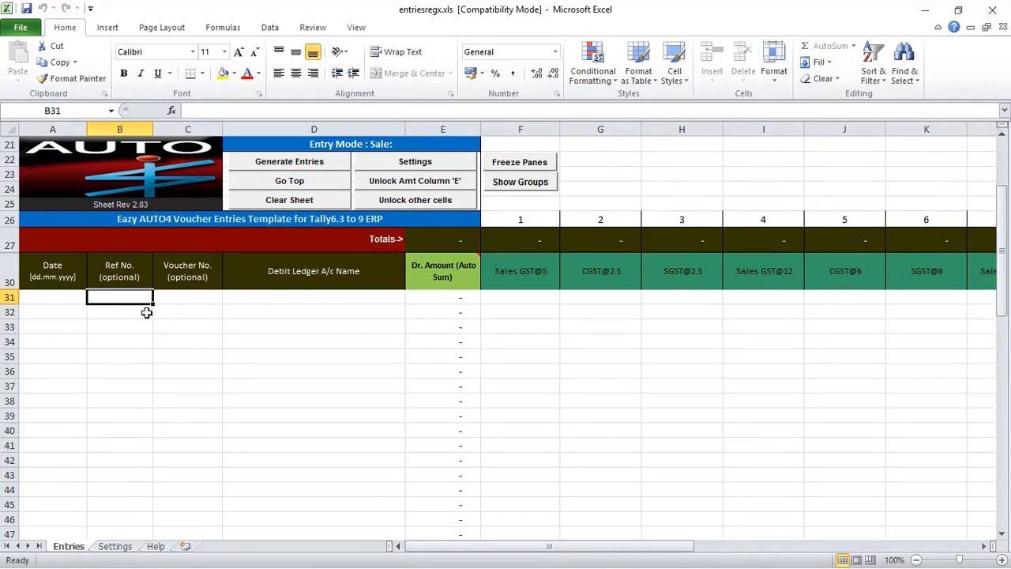
key(Tab)
key(Tab)
key(Tab)
key(Tab)
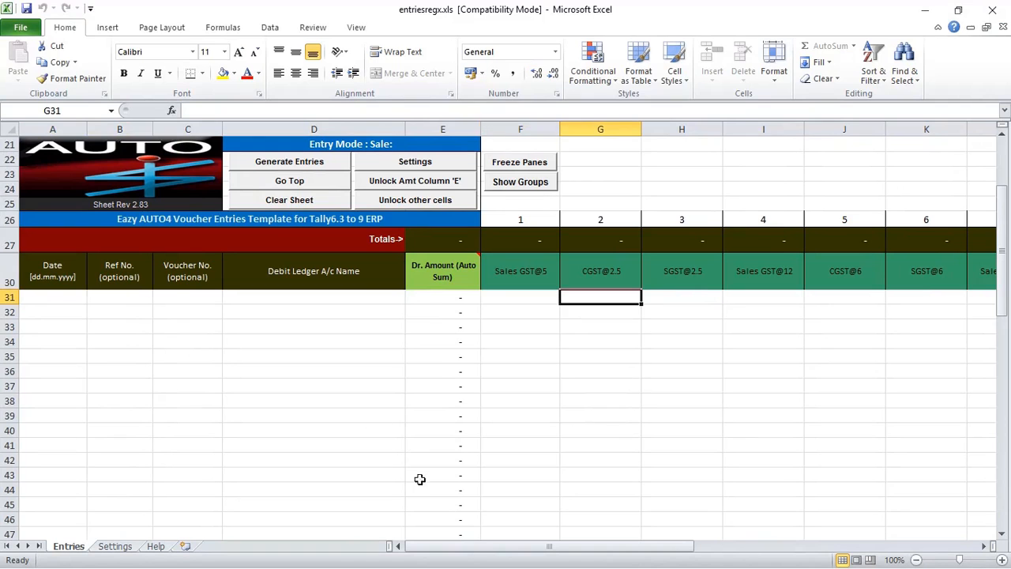
drag(468, 551, 440, 548)
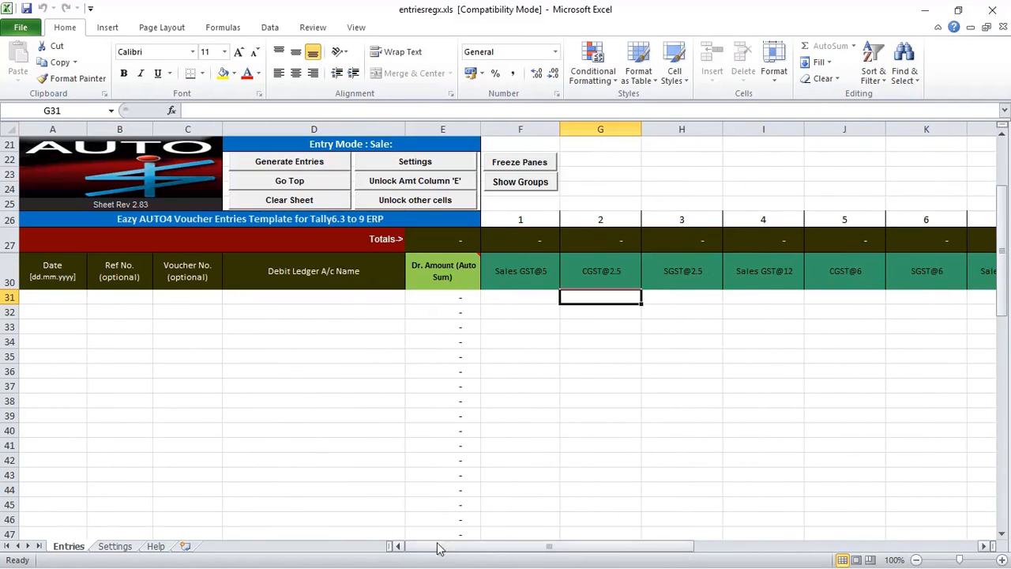
click(261, 398)
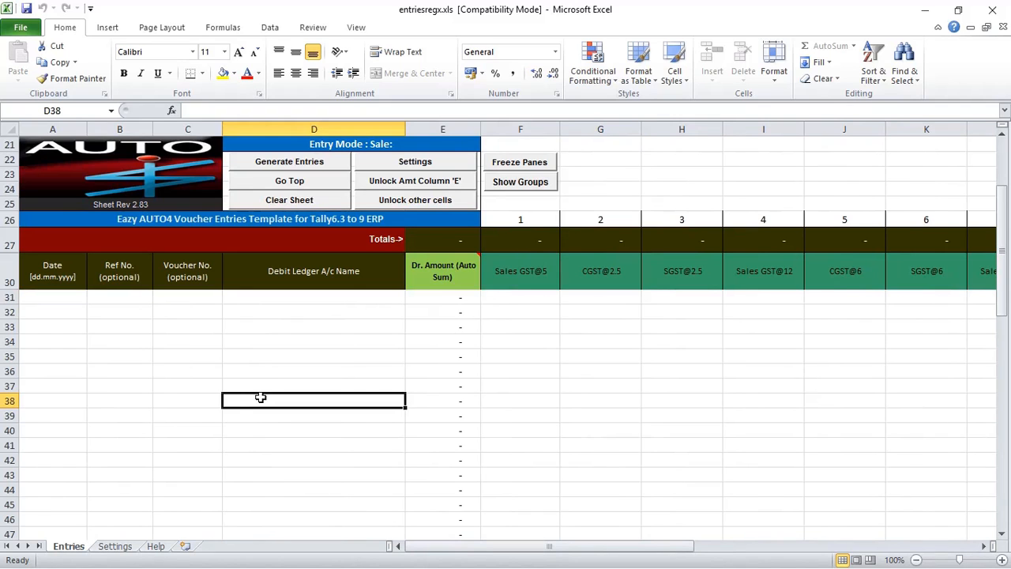
Open the voucher template's settings and review the amount column headings from Sales GST@5 to SGST@14 in row 48
click(416, 163)
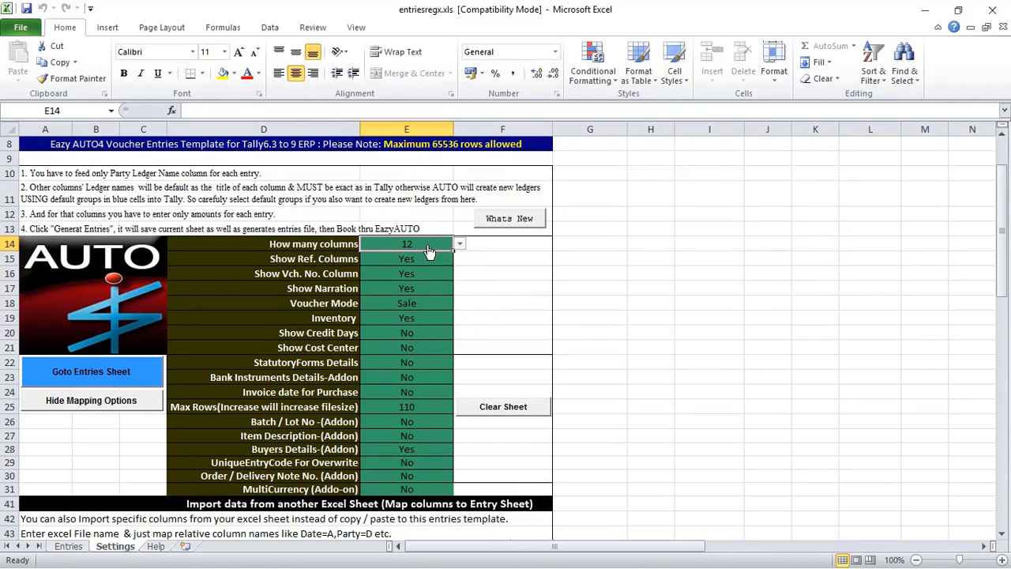
drag(540, 548, 546, 549)
scroll(509, 448, down, 3)
click(356, 480)
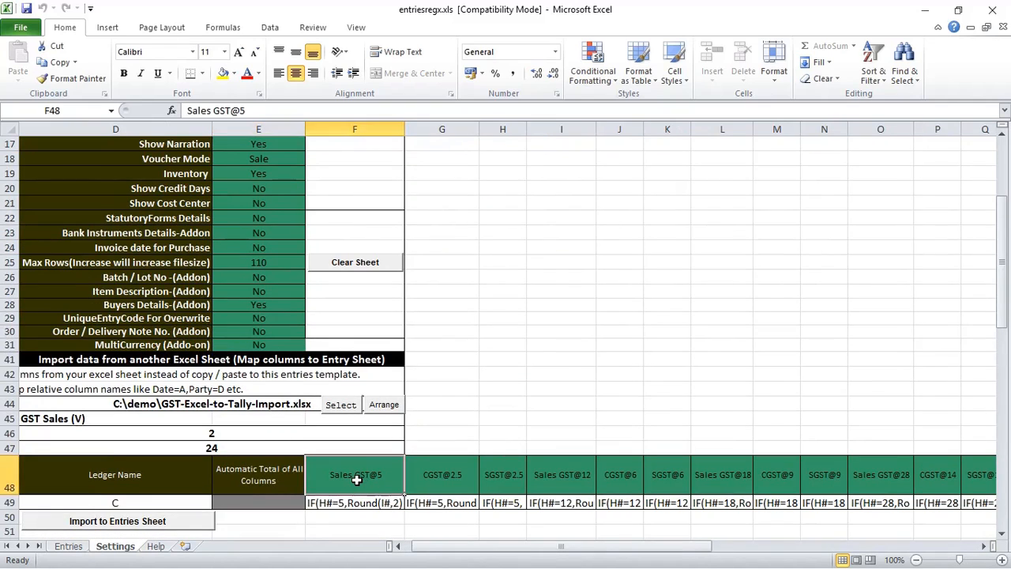
key(shift+Right)
key(shift+Right)
key(shift+Right)
key(shift+Right)
key(shift+Right)
key(shift+Right)
key(shift+Right)
key(shift+Right)
key(shift+Right)
key(shift+Right)
key(shift+Right)
key(shift+Right)
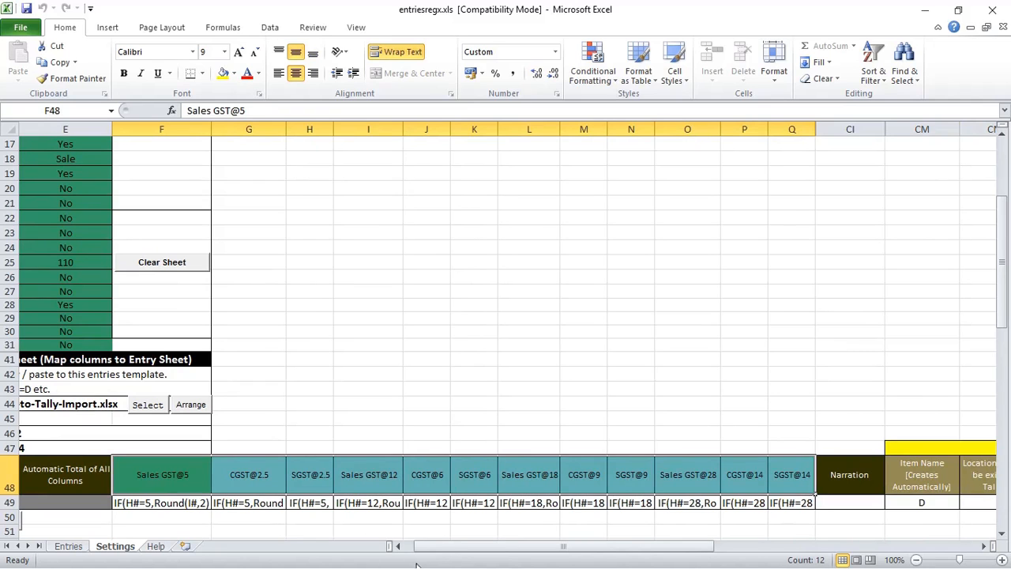
drag(431, 547, 423, 550)
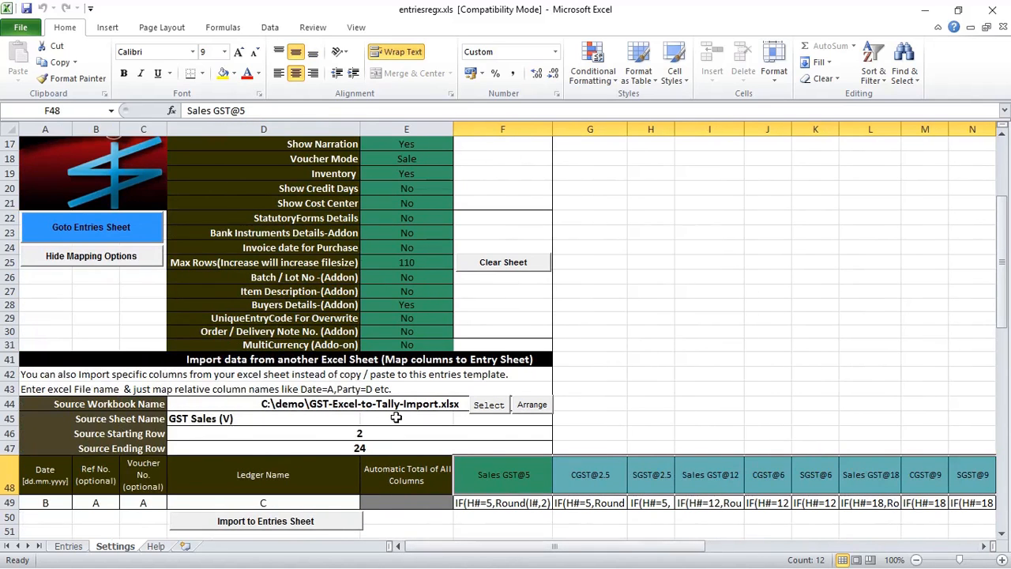
Check the Voucher Mode and Inventory settings, the Sales GST@5 heading and the source workbook name
scroll(396, 417, up, 2)
click(424, 266)
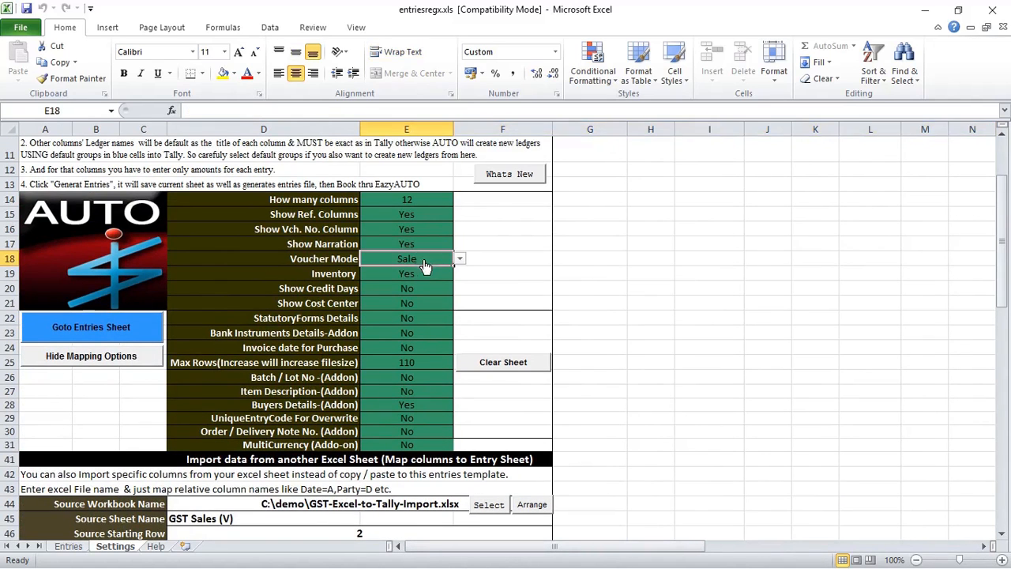
click(428, 274)
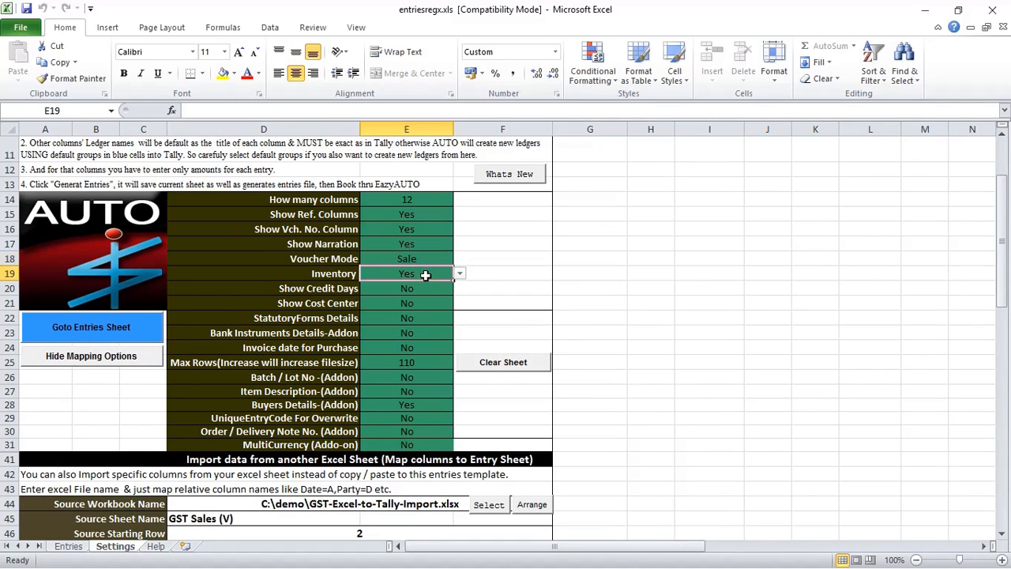
scroll(457, 283, down, 5)
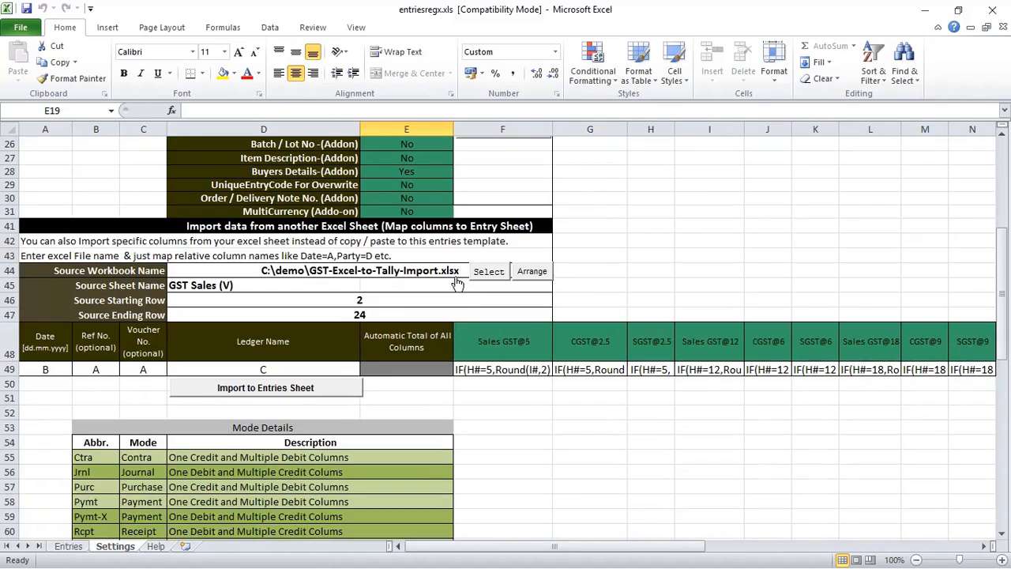
click(492, 341)
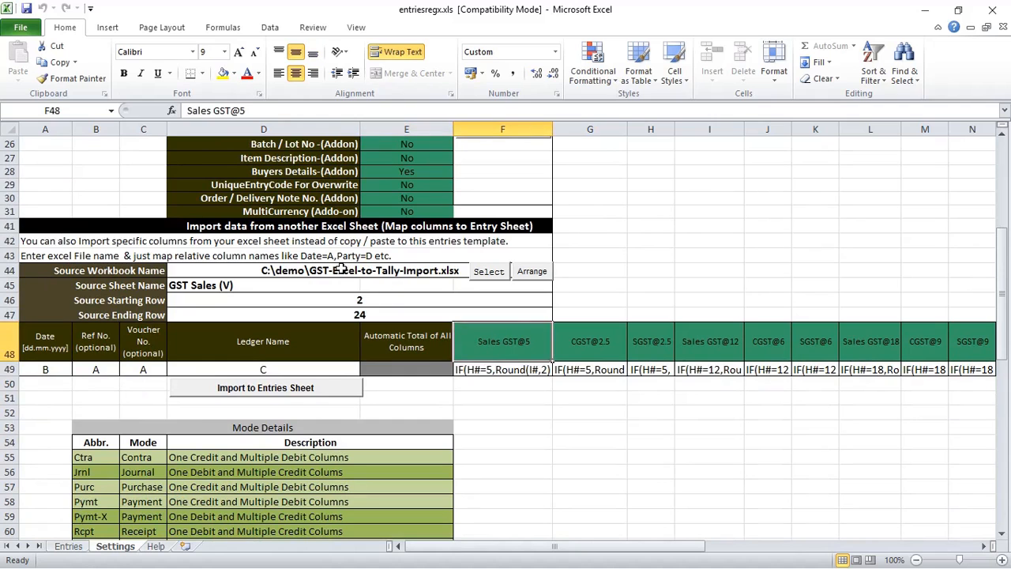
click(338, 270)
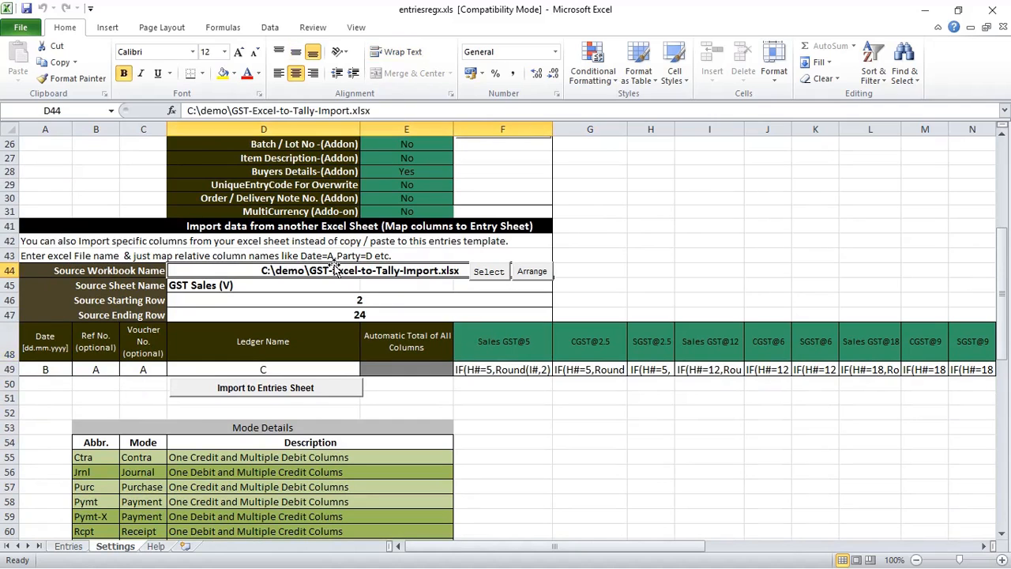
Arrange the template alongside GST-Excel-to-Tally-Import.xlsx and check the Date, Ref No. and Voucher No. mappings against the GST Sales (V) sheet
click(527, 277)
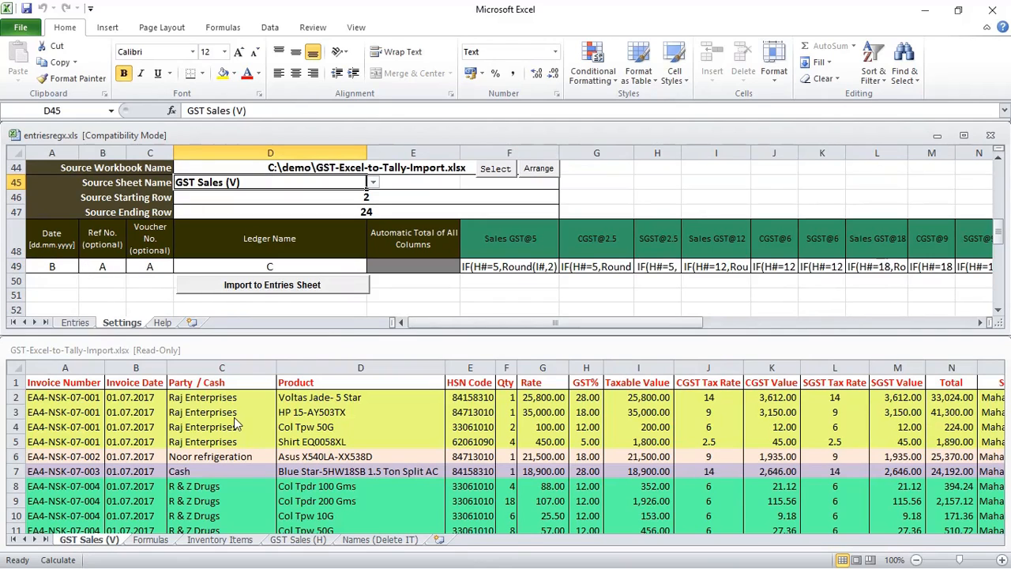
click(289, 476)
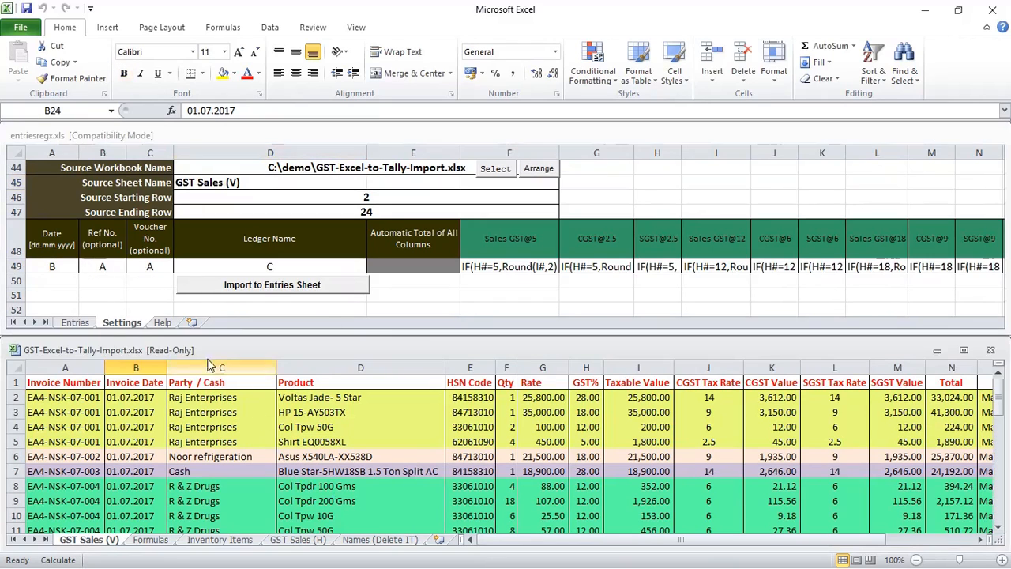
click(52, 267)
click(50, 269)
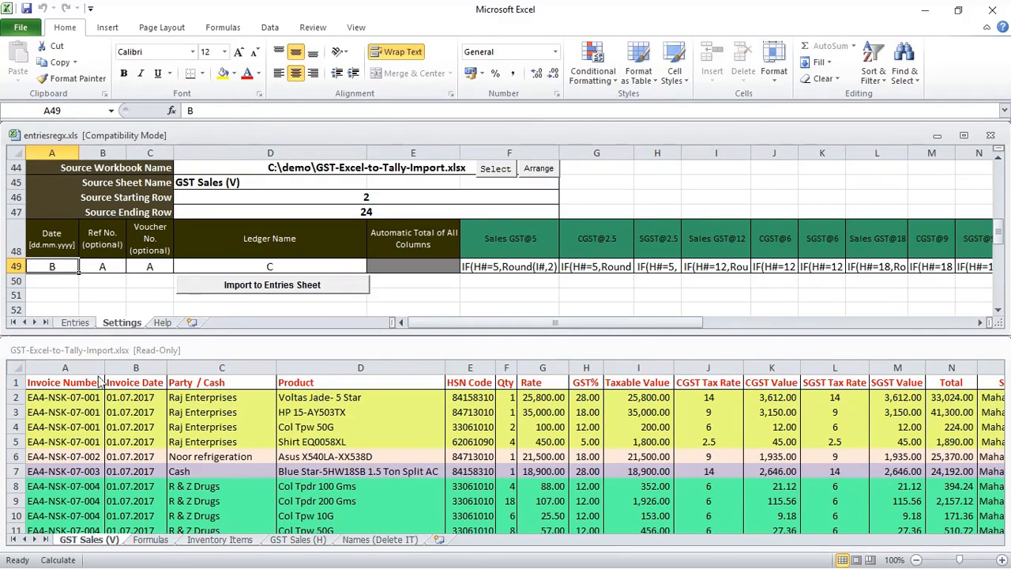
click(106, 267)
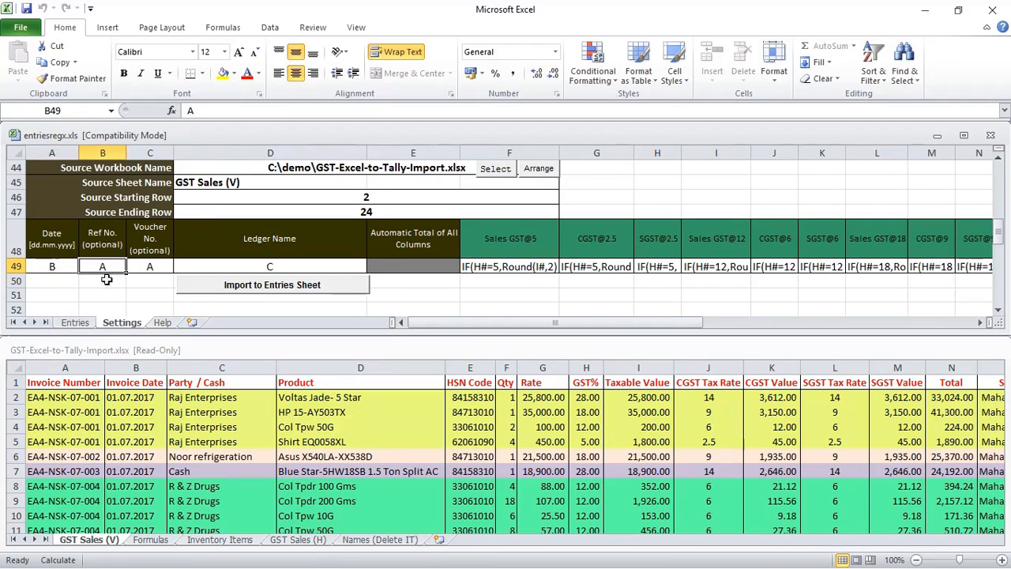
click(152, 269)
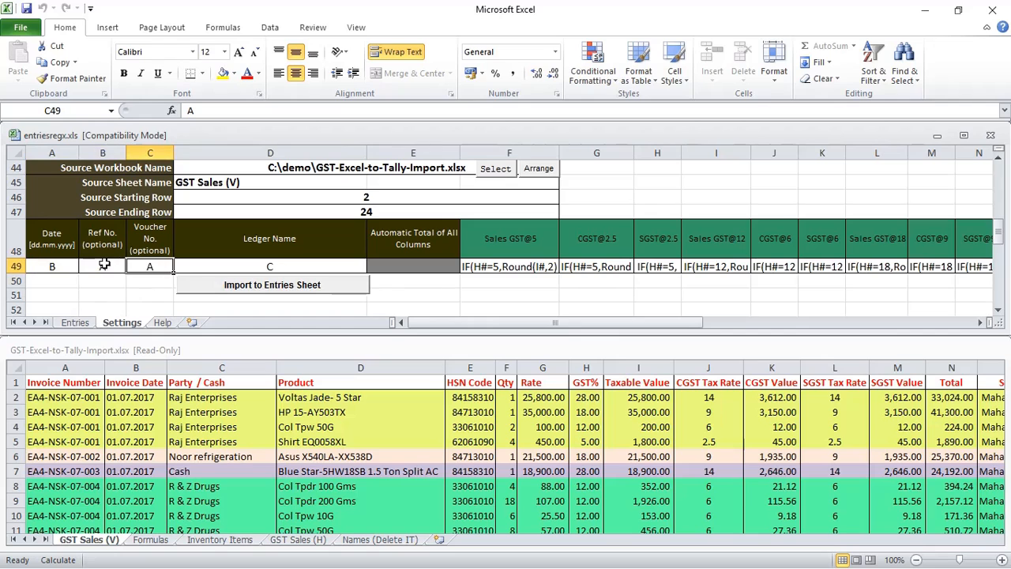
drag(103, 266, 153, 267)
key(ctrl+r)
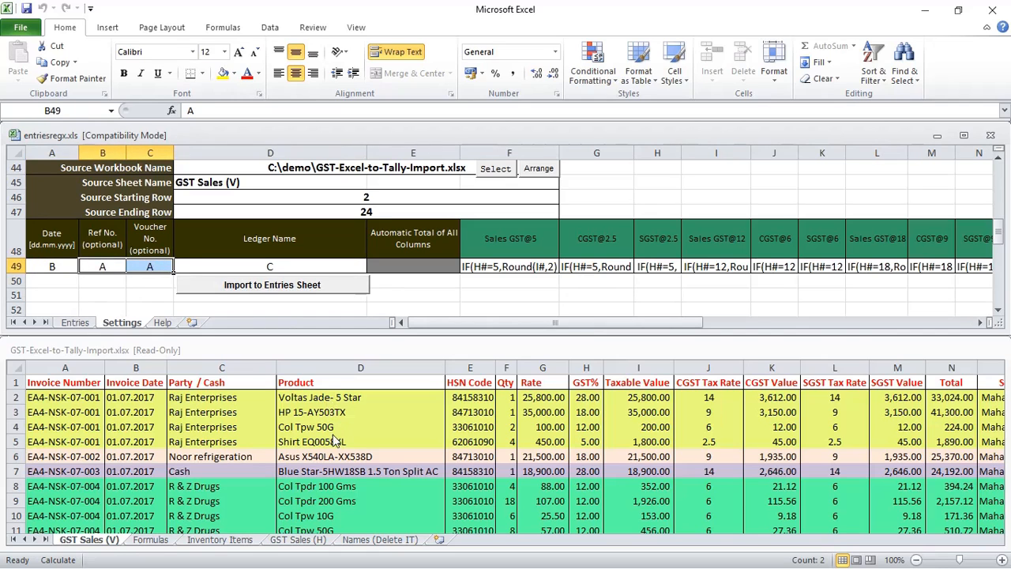
Review the row 49 mappings for the ledger name, inventory details, buyer's details and the remaining columns through EY
click(270, 267)
drag(452, 322, 482, 330)
click(406, 267)
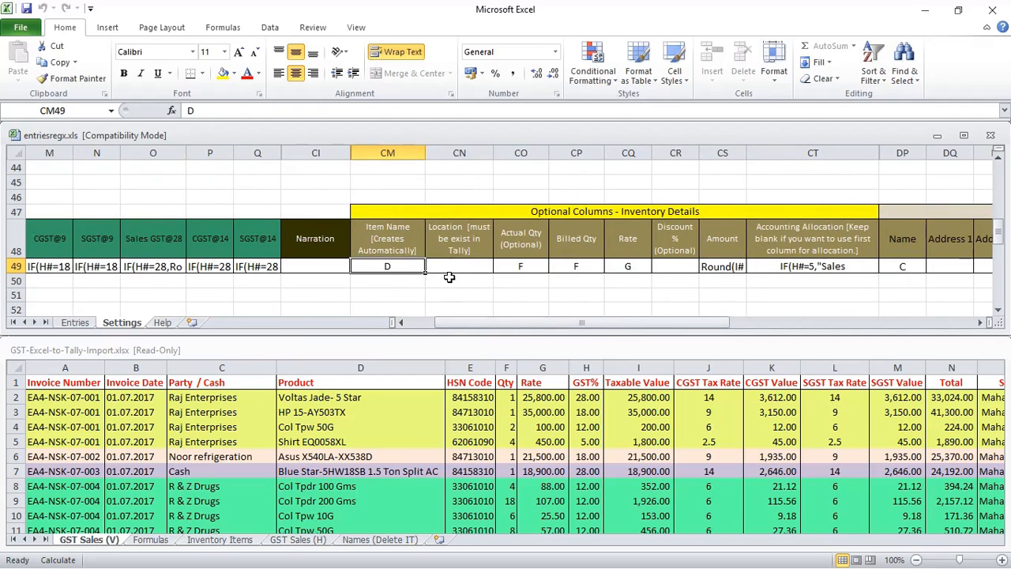
key(Right)
key(Right)
key(Right)
key(Right)
key(Right)
key(Right)
key(Right)
key(Right)
key(Right)
key(Right)
key(Right)
key(Right)
key(Right)
key(Right)
key(Right)
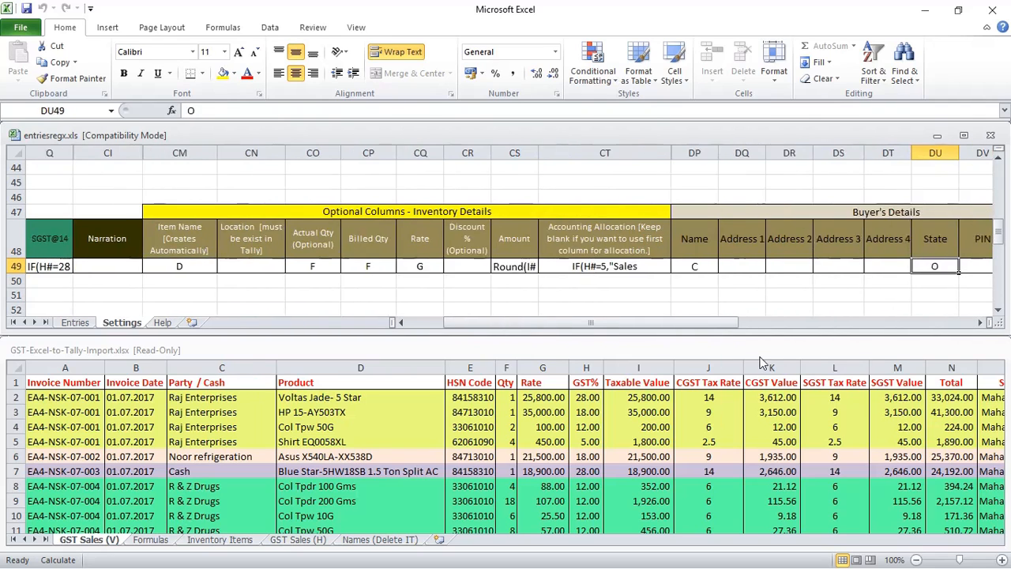
drag(731, 323, 533, 328)
click(842, 267)
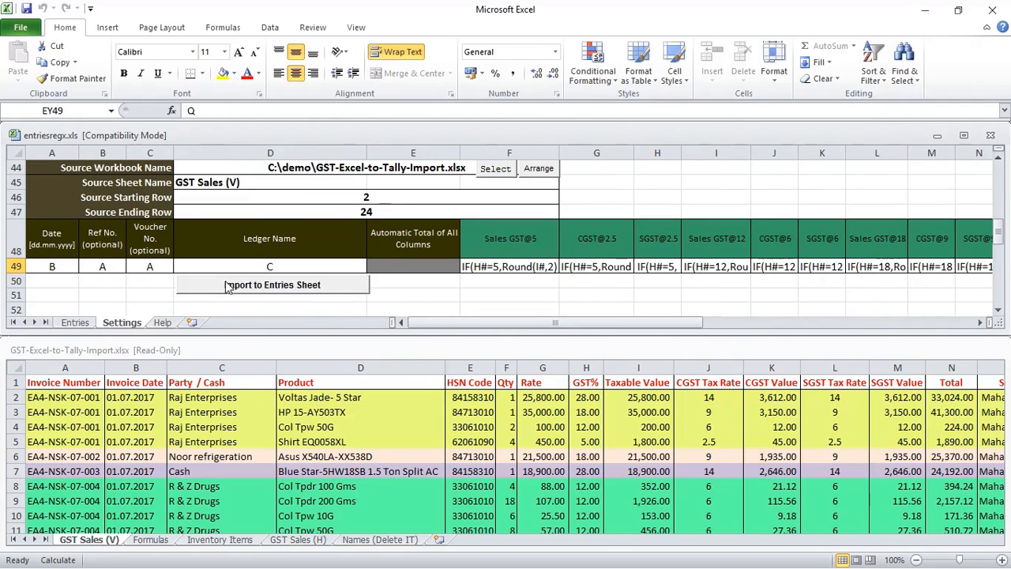
Inspect the mapping formula for the Sales GST@5 column in cell F49
click(491, 266)
drag(524, 237, 693, 283)
click(514, 266)
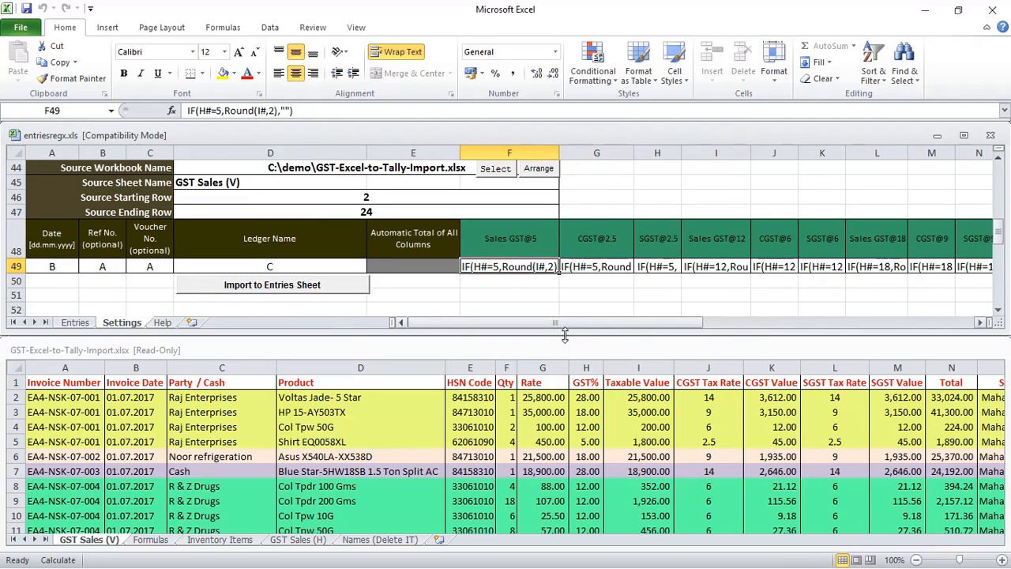
Maximize the source workbook, check its Taxable Value and GST% columns, and return to the voucher template's settings
click(584, 386)
click(963, 350)
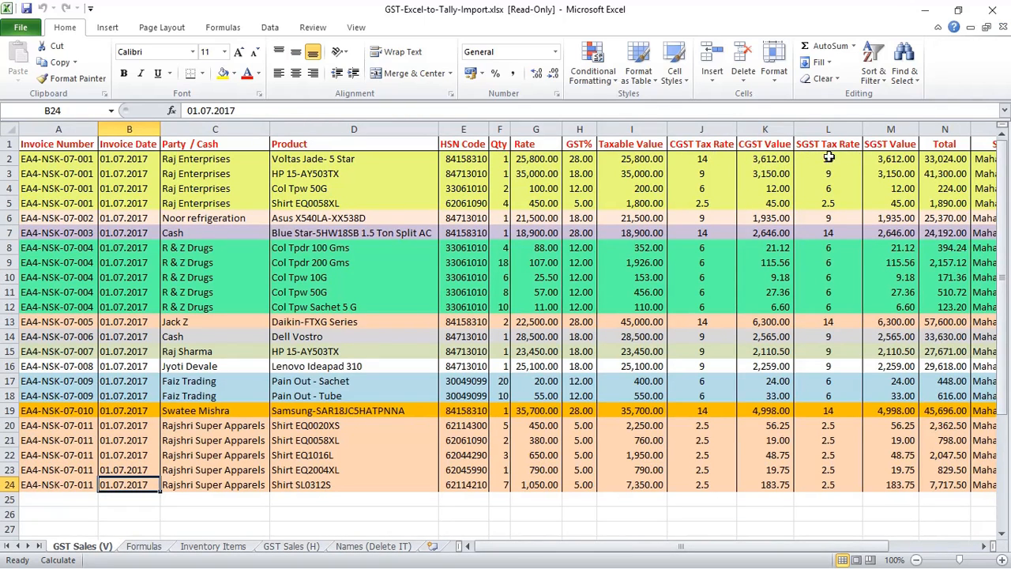
click(642, 159)
drag(577, 159, 591, 487)
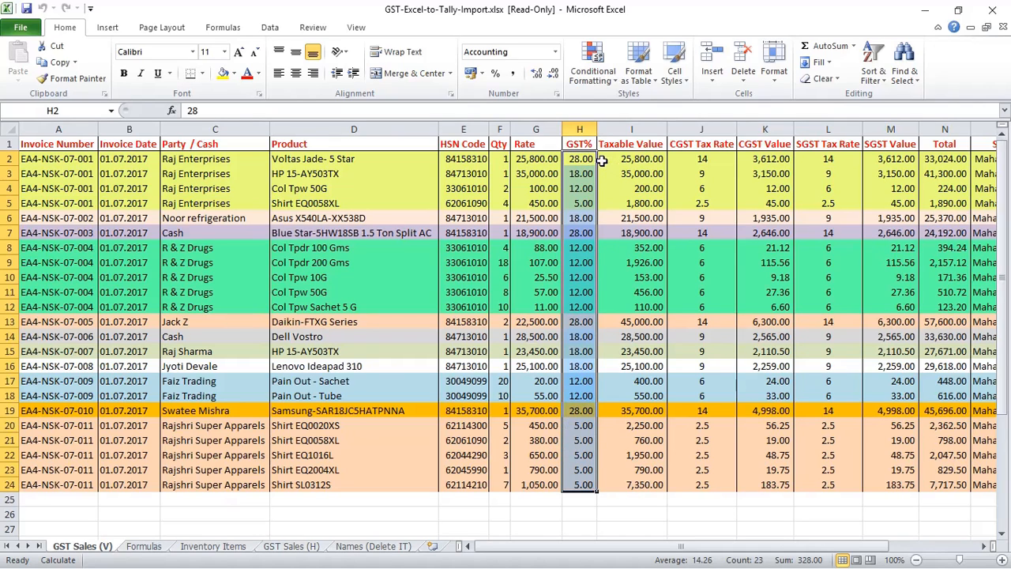
key(alt+Tab)
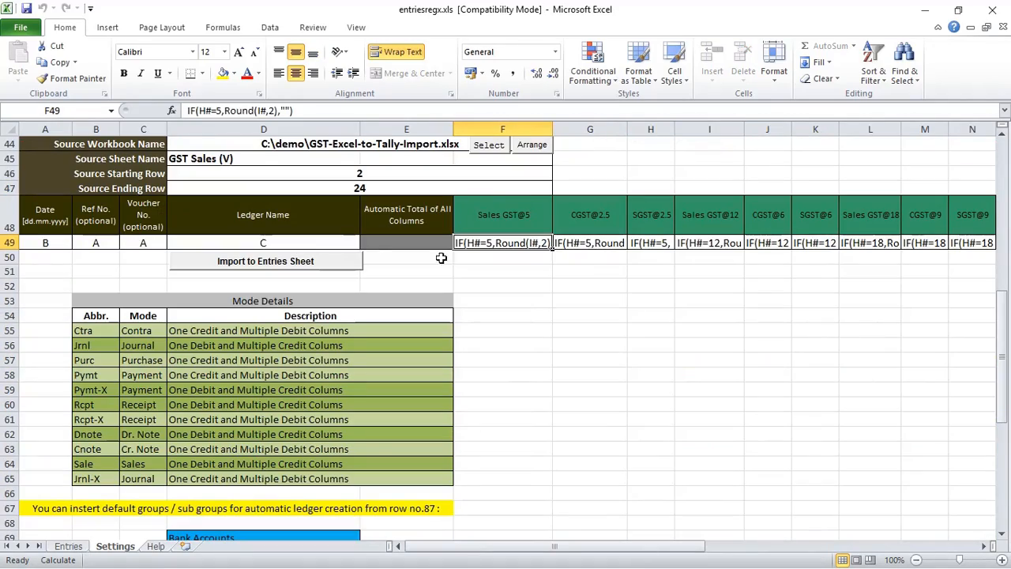
Arrange the voucher template alongside the source workbook and select the Sales GST@5 mapping in cell F49
click(534, 145)
click(507, 267)
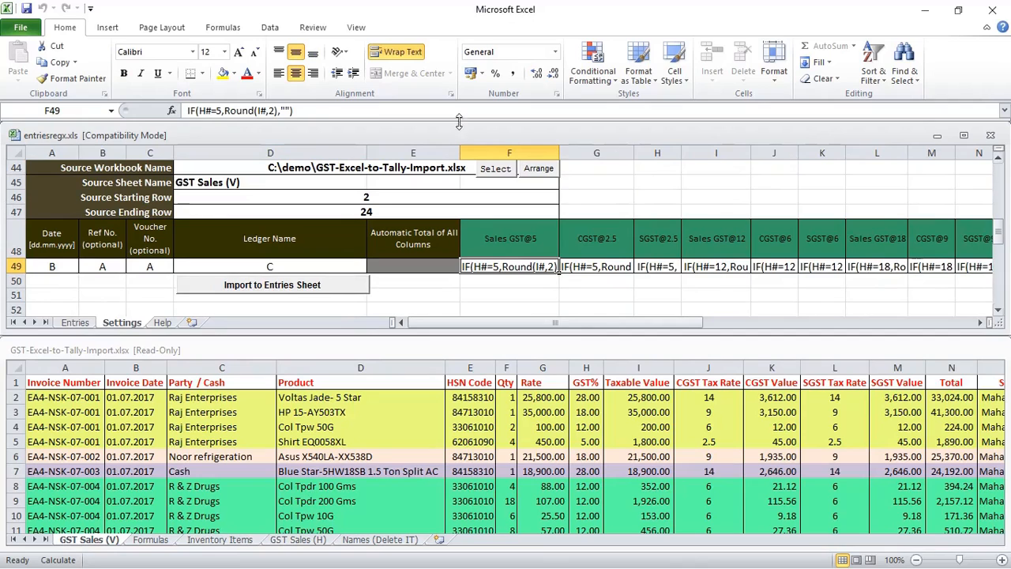
Try the F49 mapping with a leading equals sign and without the # after H, and restore it to IF(H#=5,Round(I#,2),"")
click(190, 111)
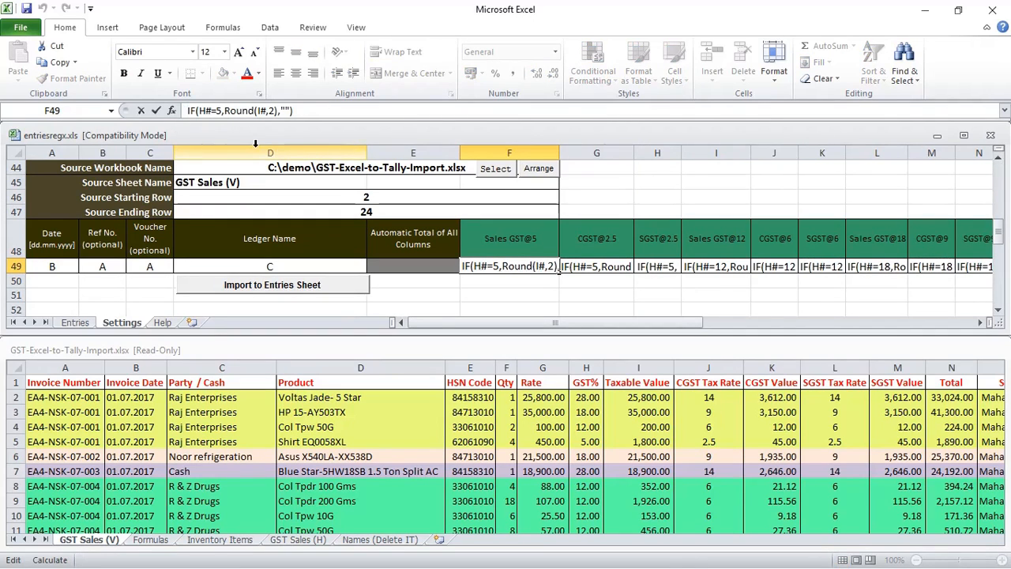
text(=)
key(Right)
key(Right)
key(Right)
key(Right)
key(Right)
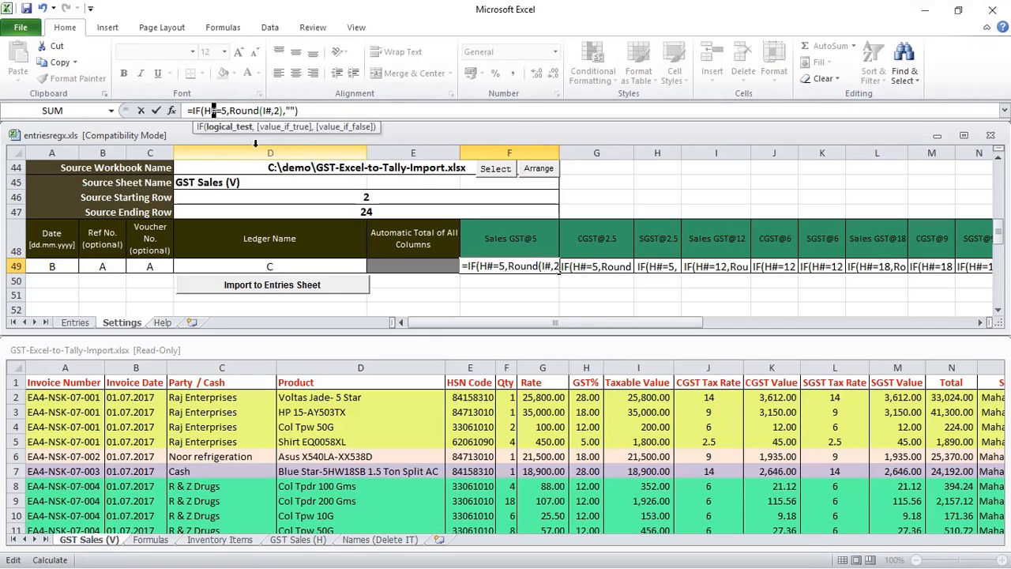
key(BackSpace)
key(Home)
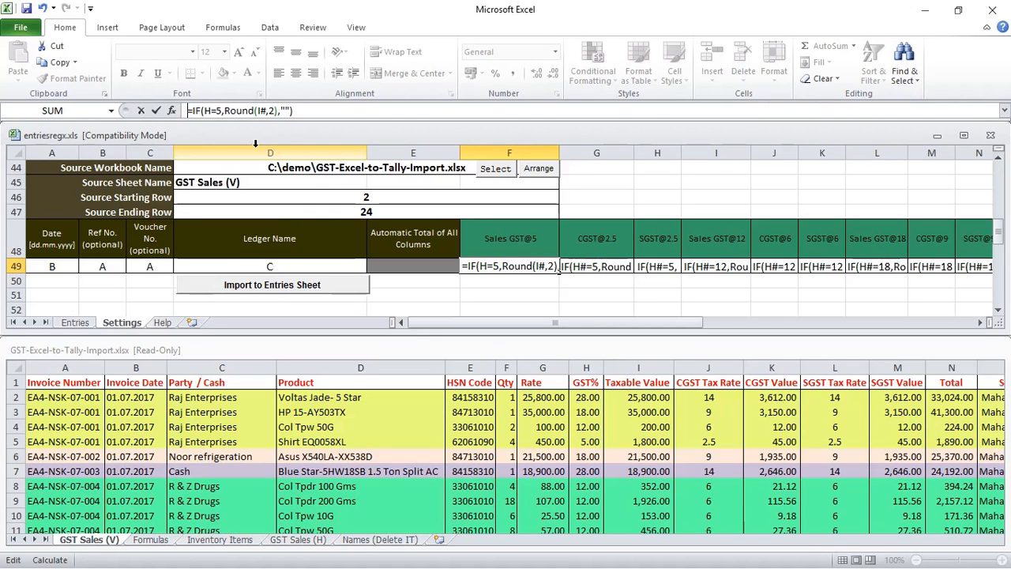
key(Delete)
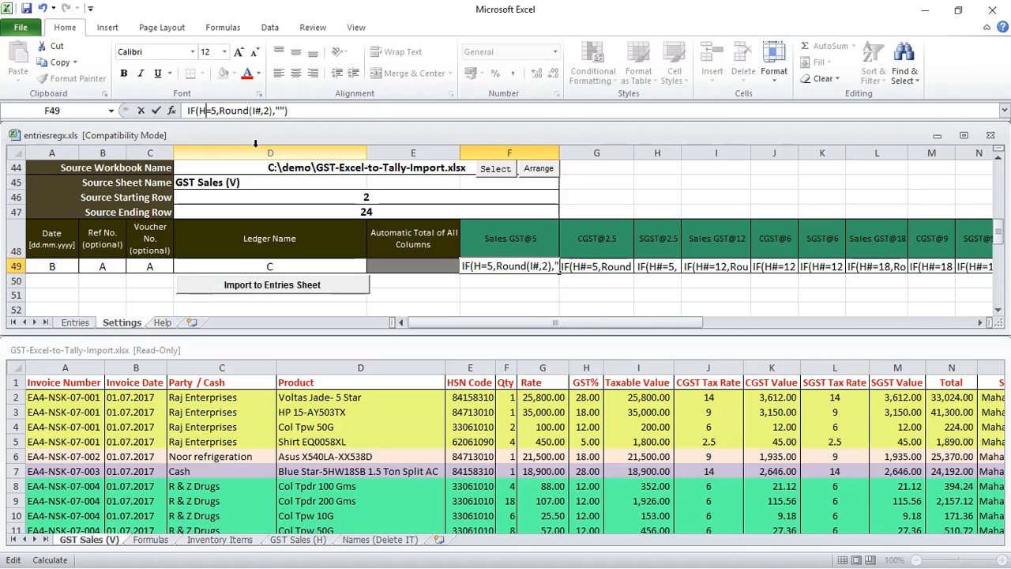
text(#)
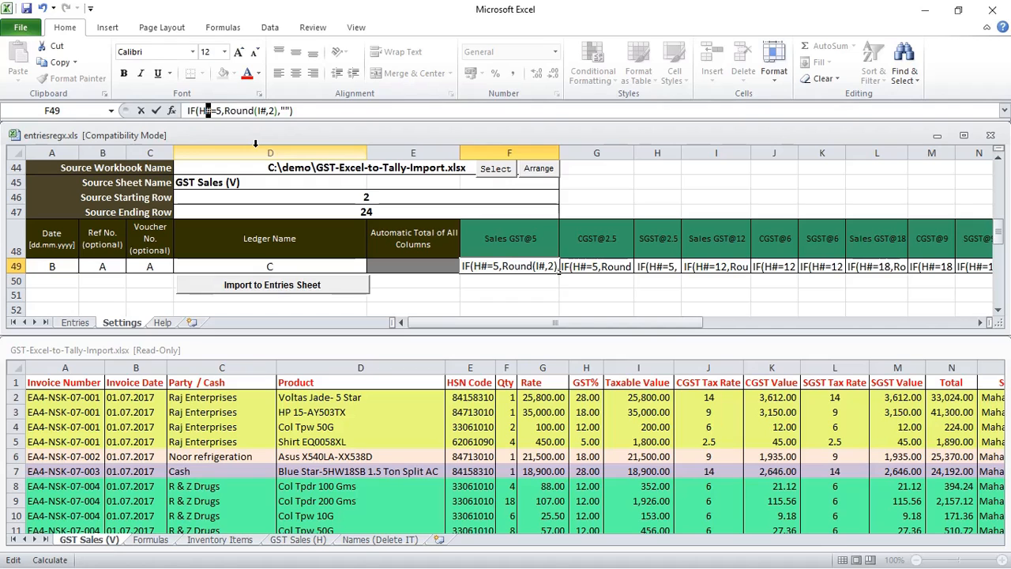
key(Tab)
Import the mapped GST Sales (V) rows into the Entries sheet, agreeing to clear the template's current data
drag(623, 322, 558, 319)
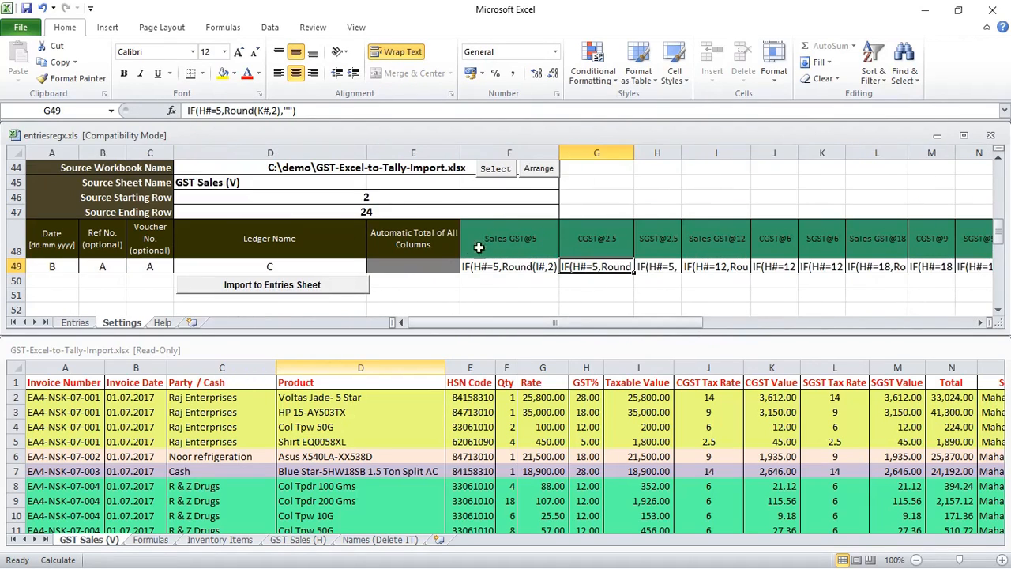
click(479, 247)
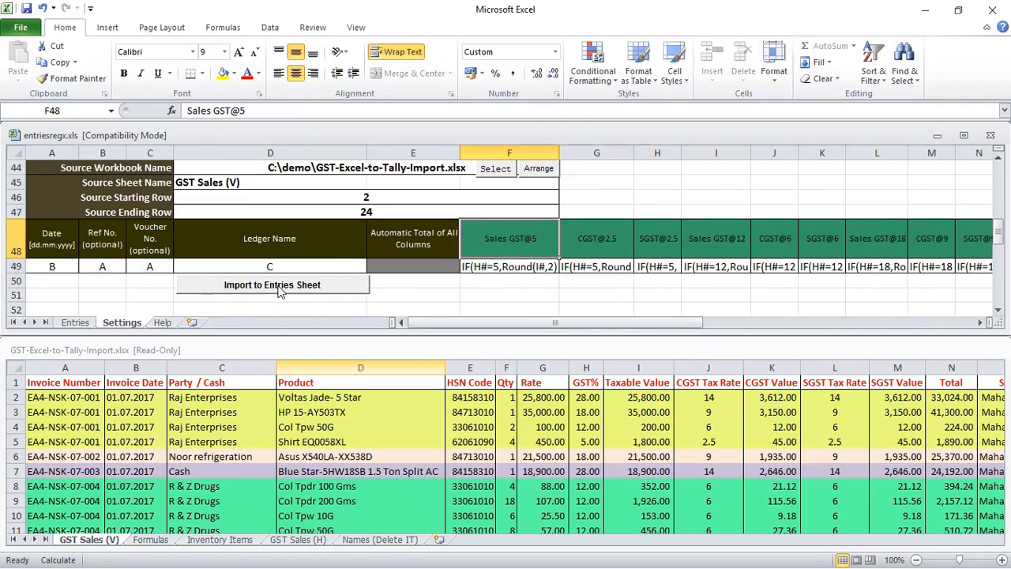
click(283, 286)
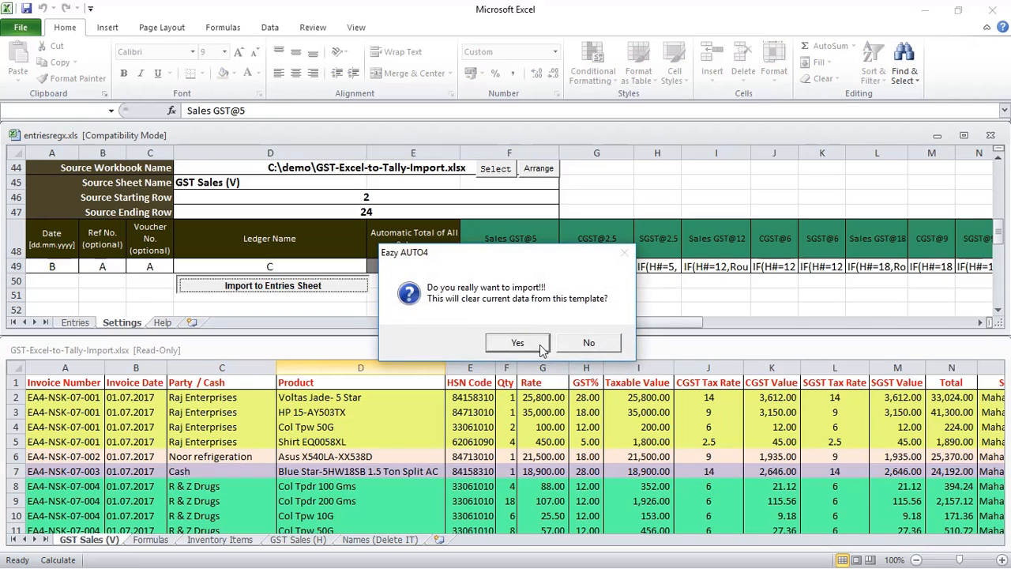
click(537, 343)
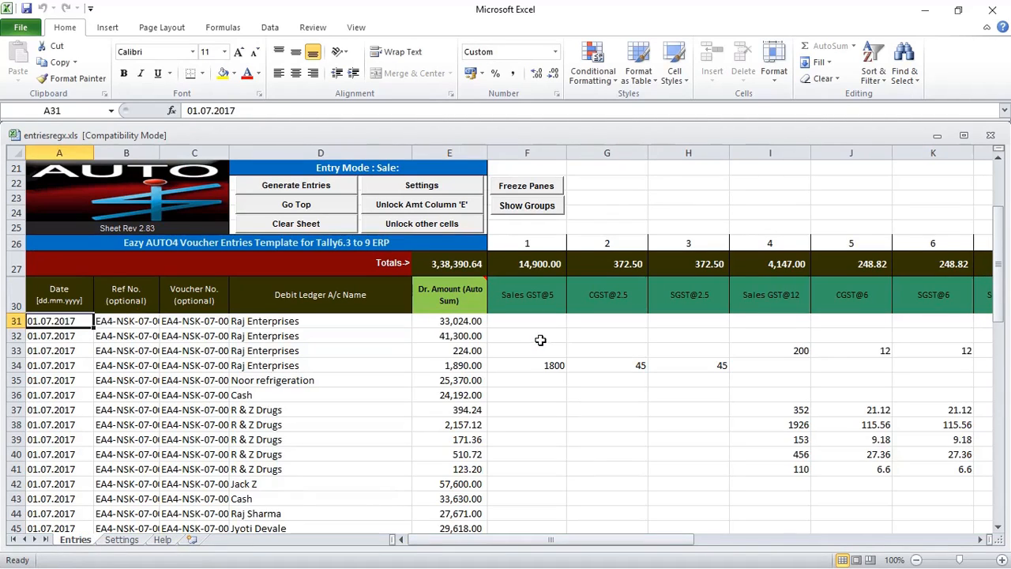
Look over the imported entries, maximize the voucher template and widen the Ref No. column to show the full numbers
click(541, 338)
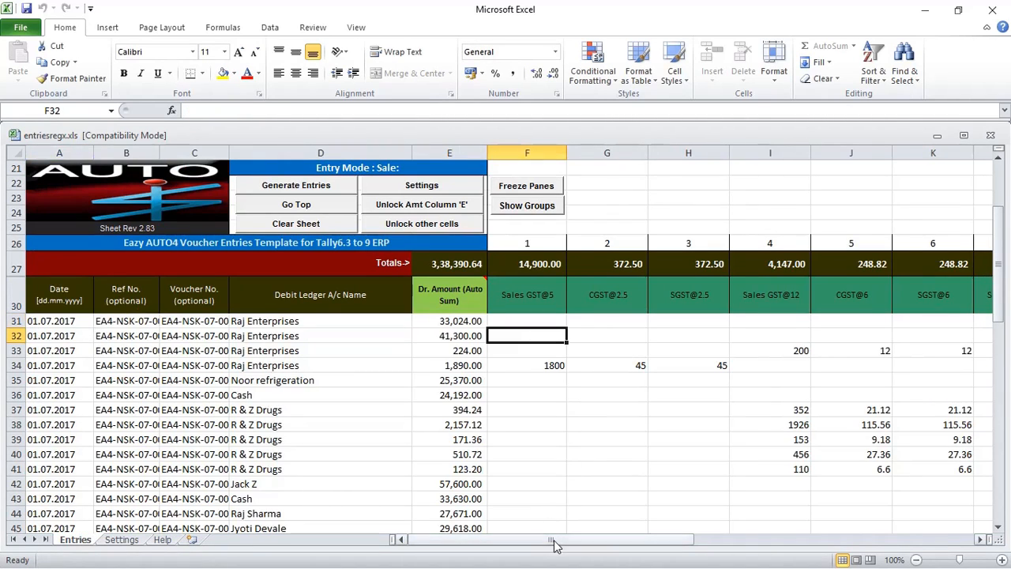
drag(553, 540, 505, 521)
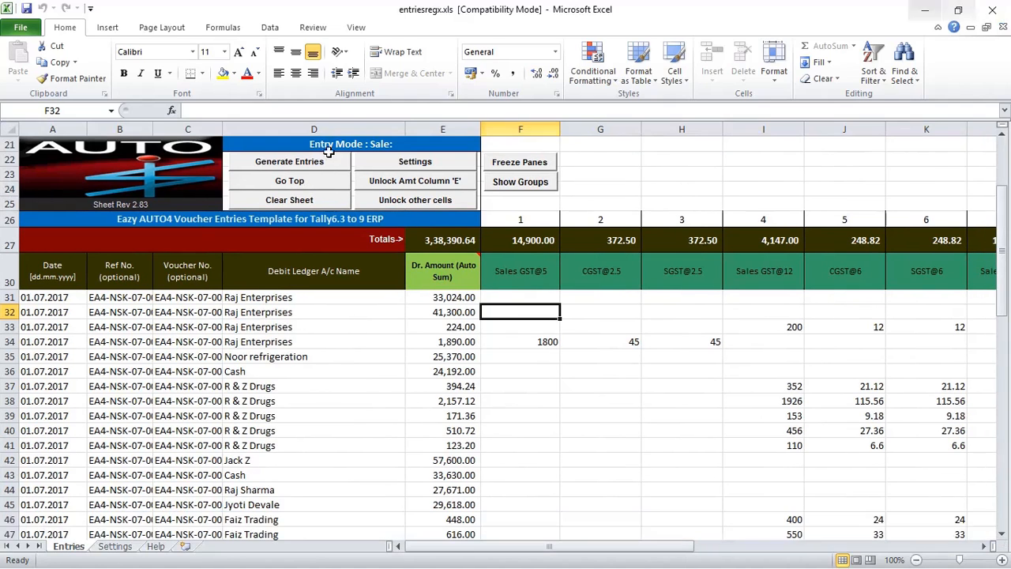
click(963, 136)
drag(151, 127, 183, 129)
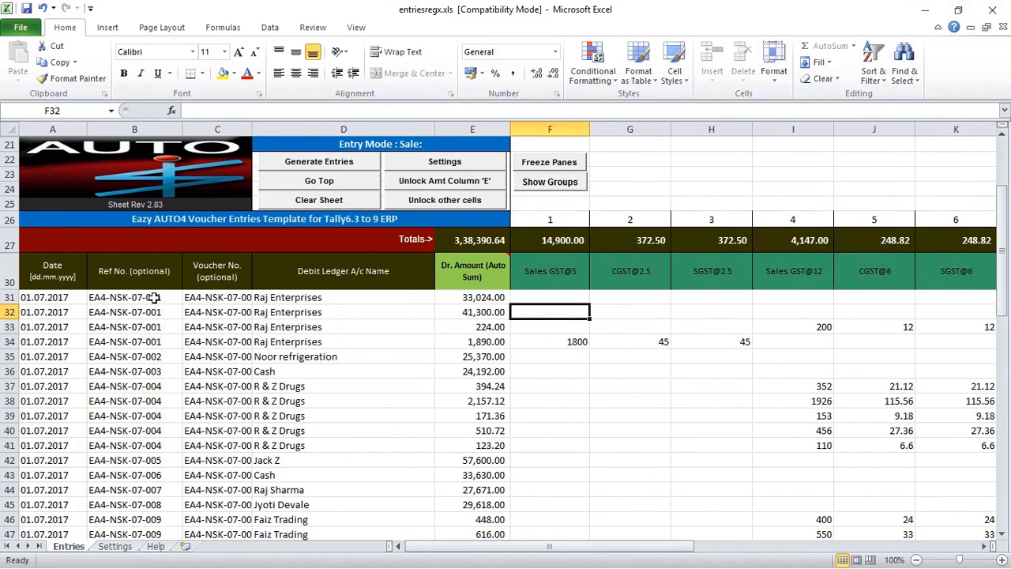
Highlight the Ref No. cells B31:B34 in yellow and widen the Voucher No. column to show the full numbers
drag(154, 297, 152, 341)
click(224, 73)
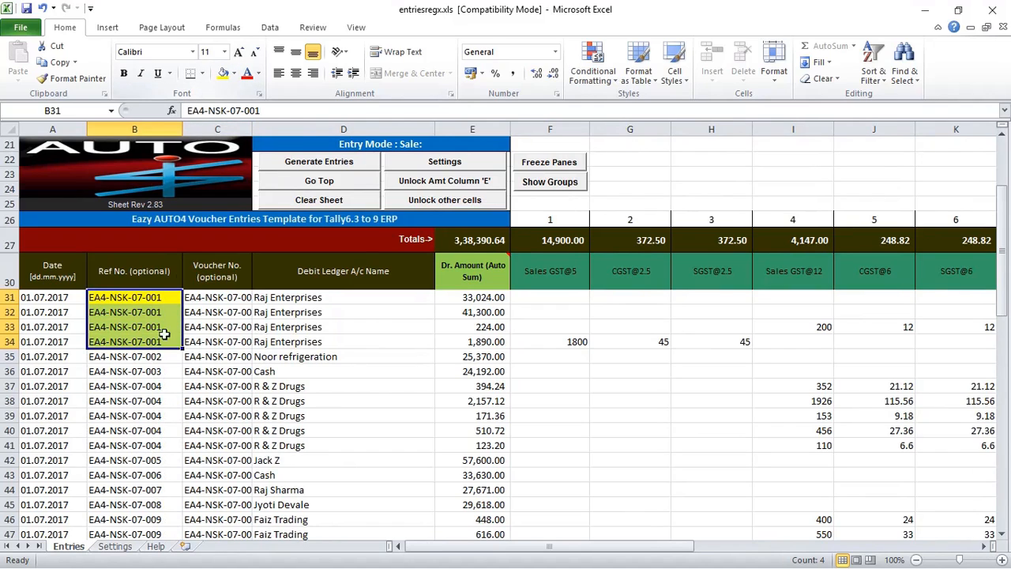
drag(251, 128, 263, 129)
Compare the voucher numbers and debit ledger names in rows 31 to 34 of the Entries sheet
drag(261, 297, 252, 339)
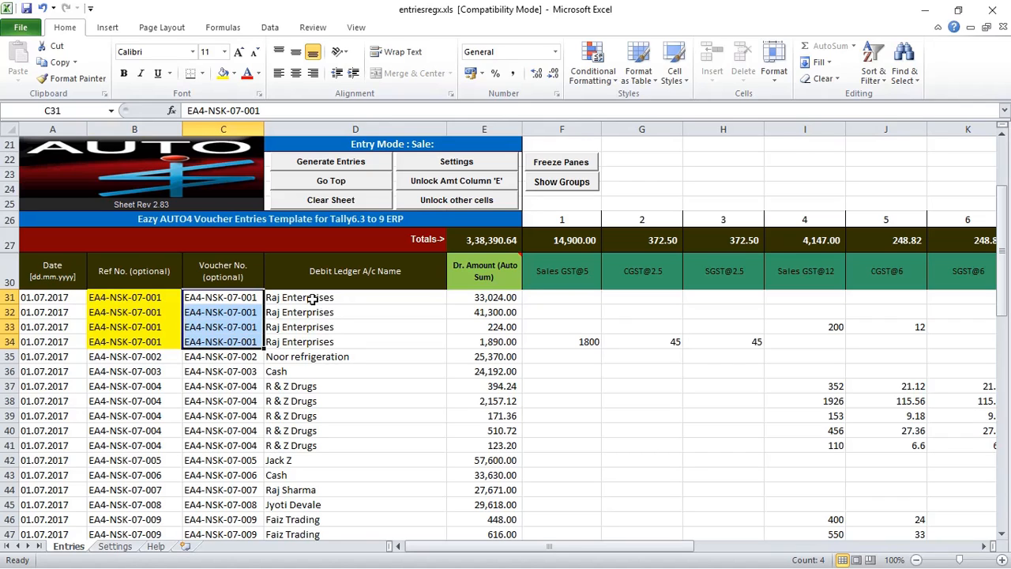
drag(313, 298, 320, 340)
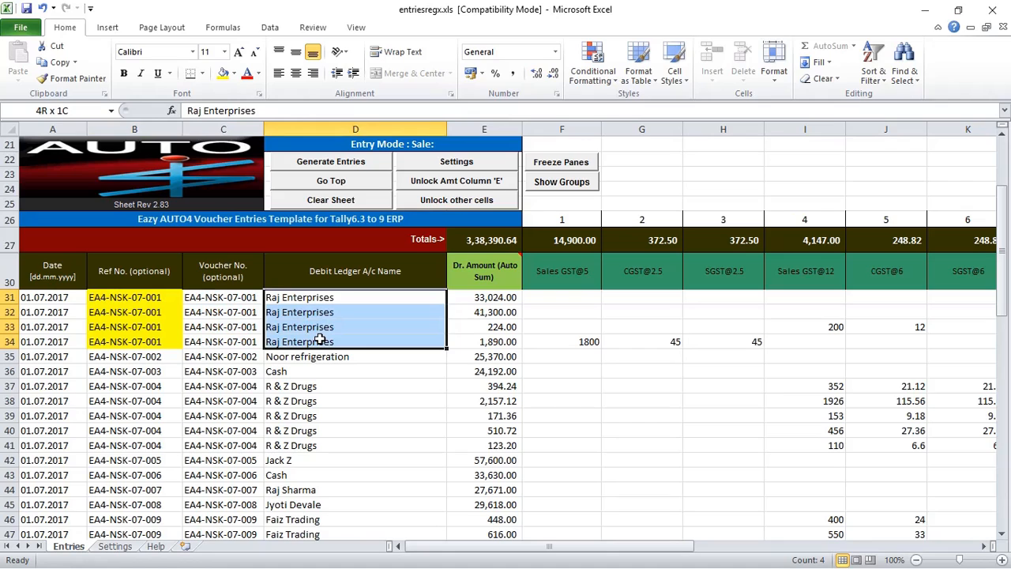
drag(320, 340, 320, 339)
click(577, 309)
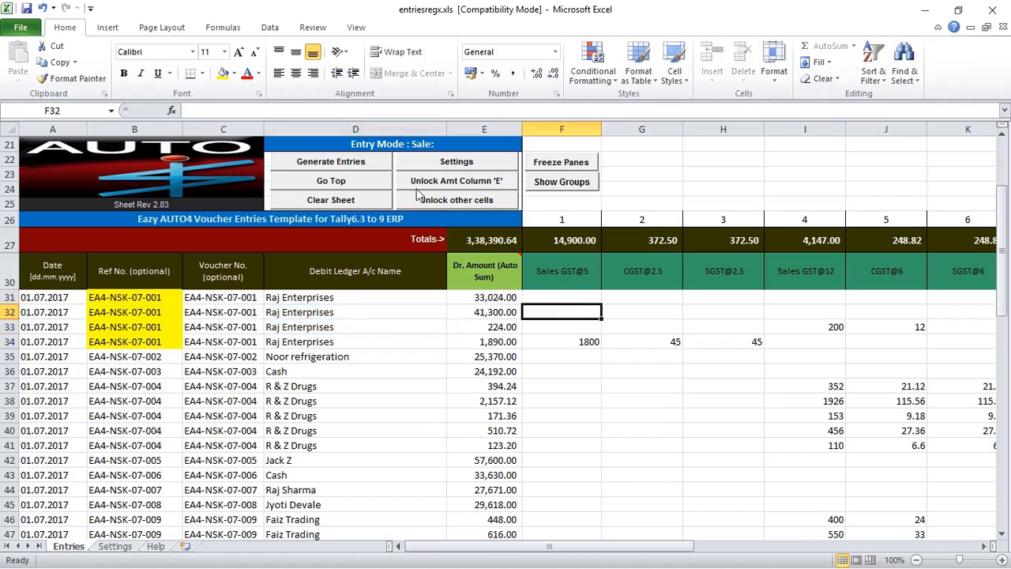
Generate the voucher entries from the template and refresh them from Excel in Eazy AUTO4
click(348, 162)
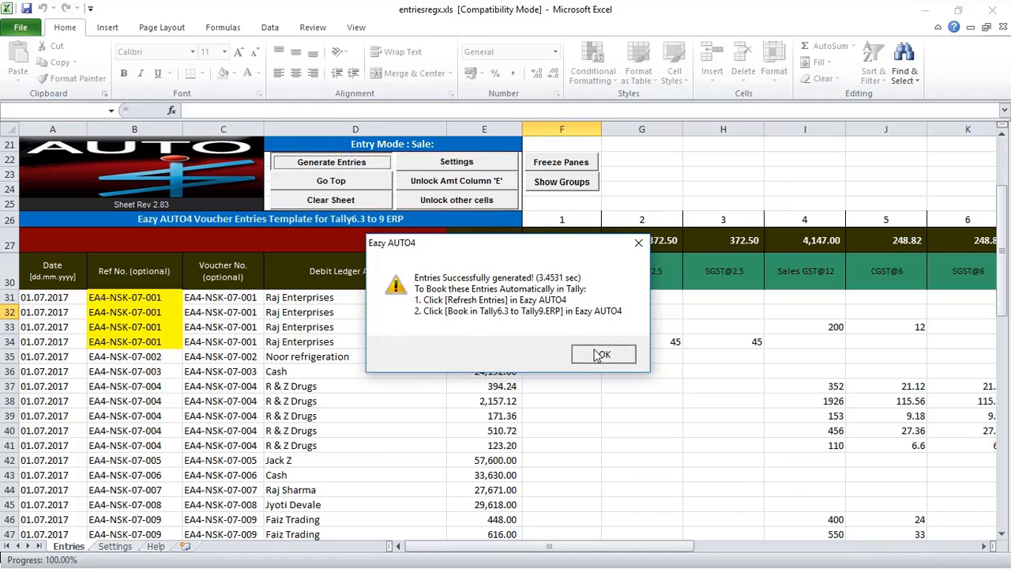
click(601, 355)
click(407, 439)
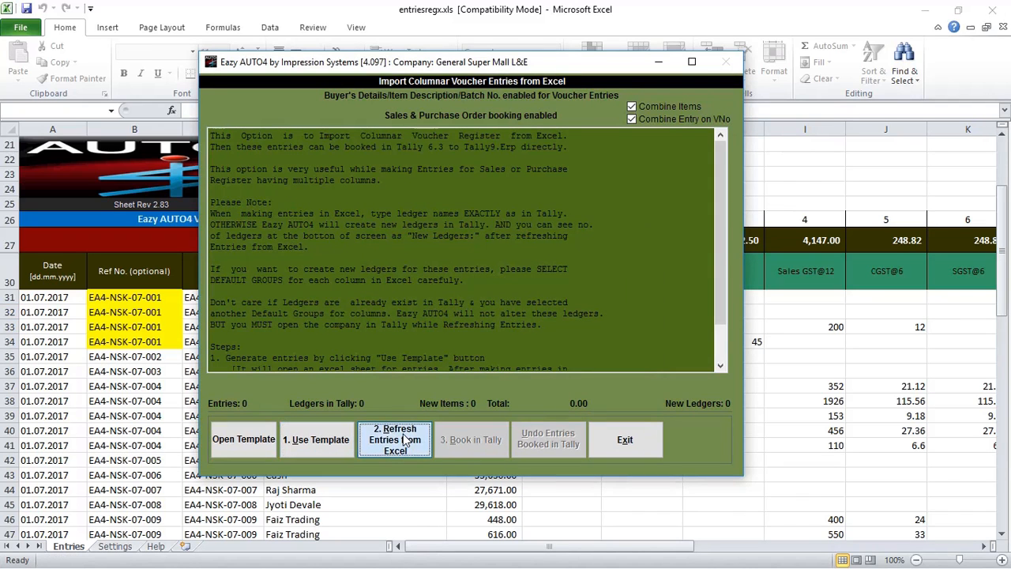
click(507, 344)
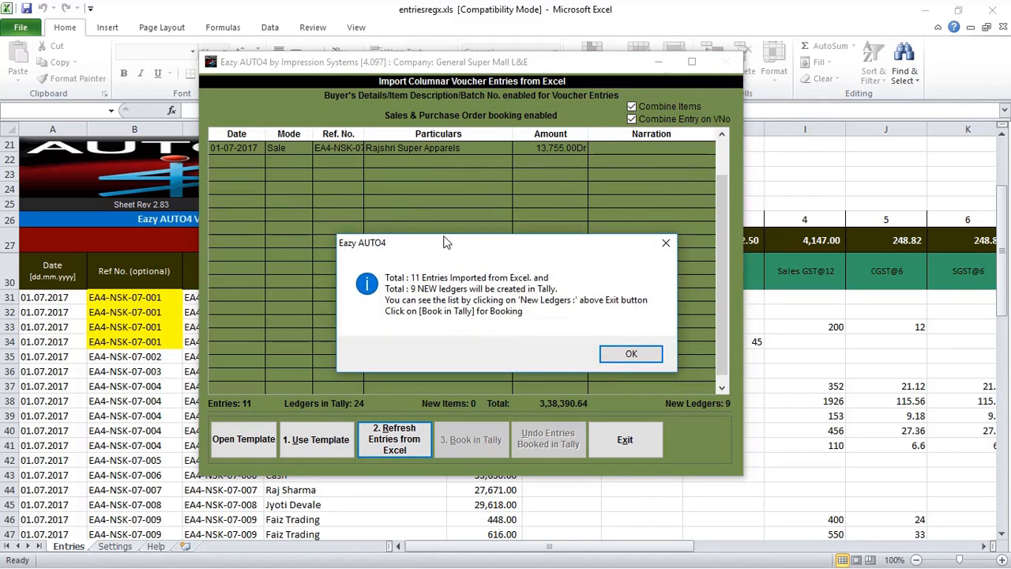
drag(447, 243, 382, 167)
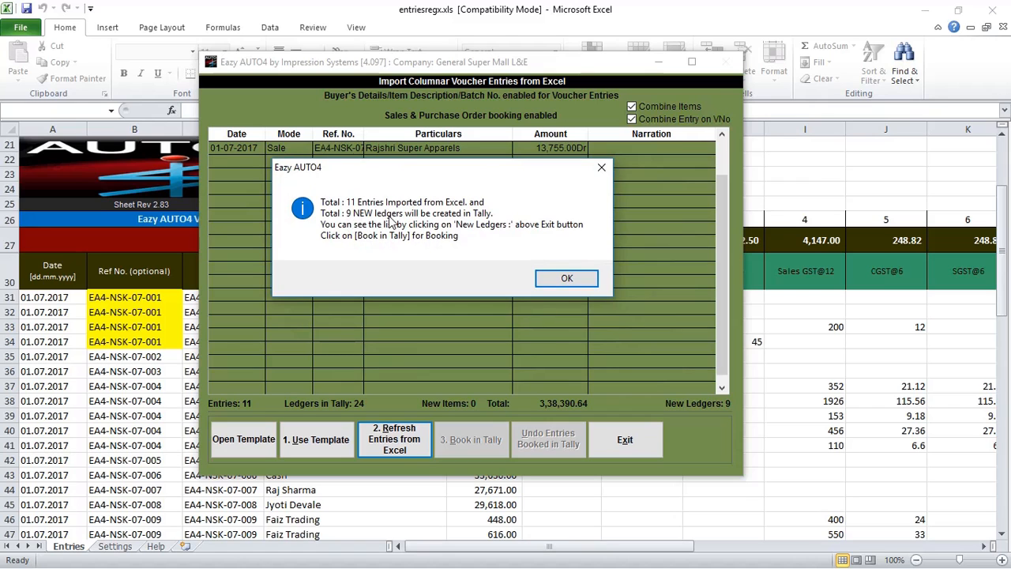
click(566, 278)
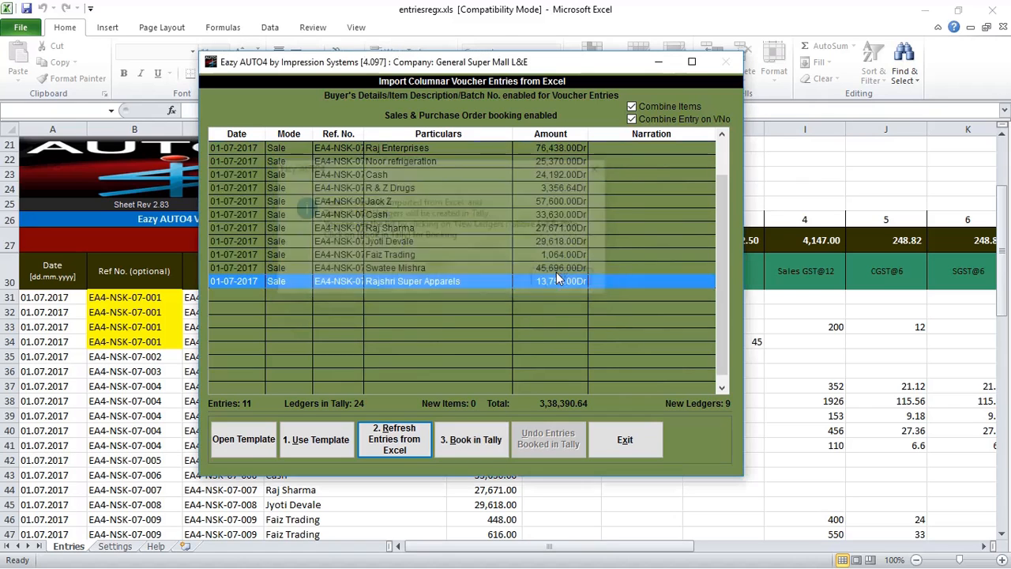
Check the list of new items, and start booking in Tally by posting the missing ledgers under Sundry Debtors
click(443, 403)
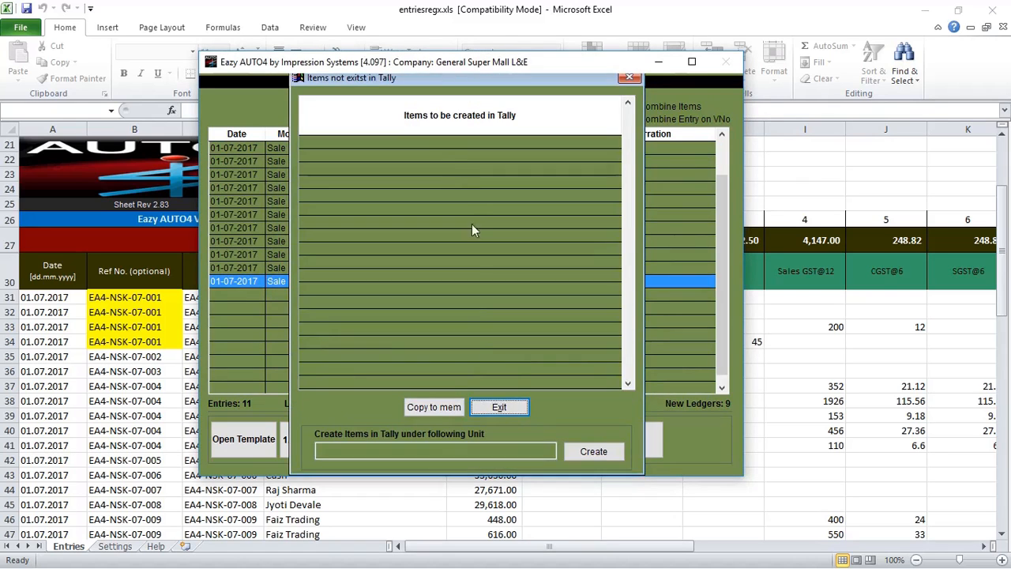
click(506, 406)
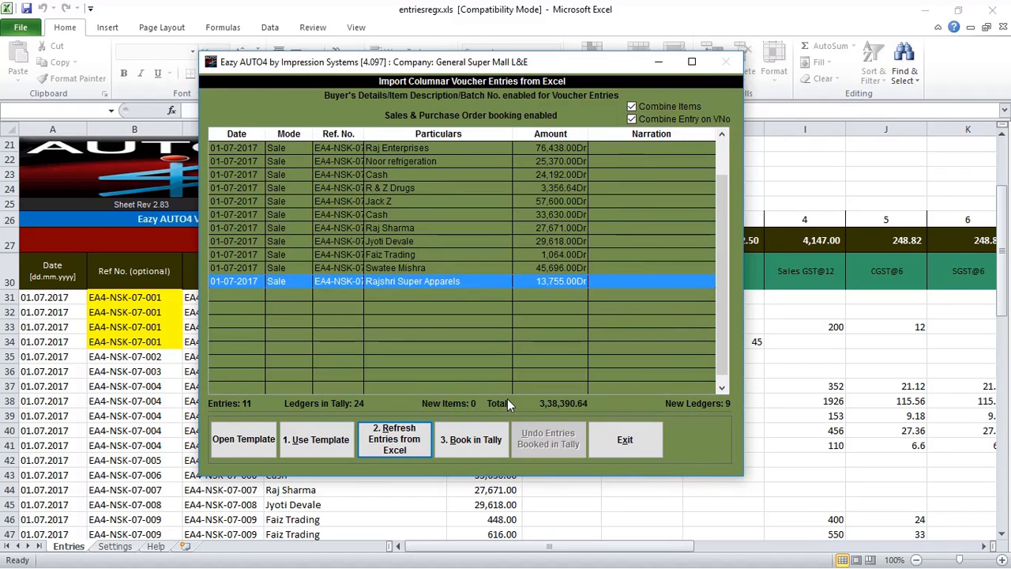
click(476, 445)
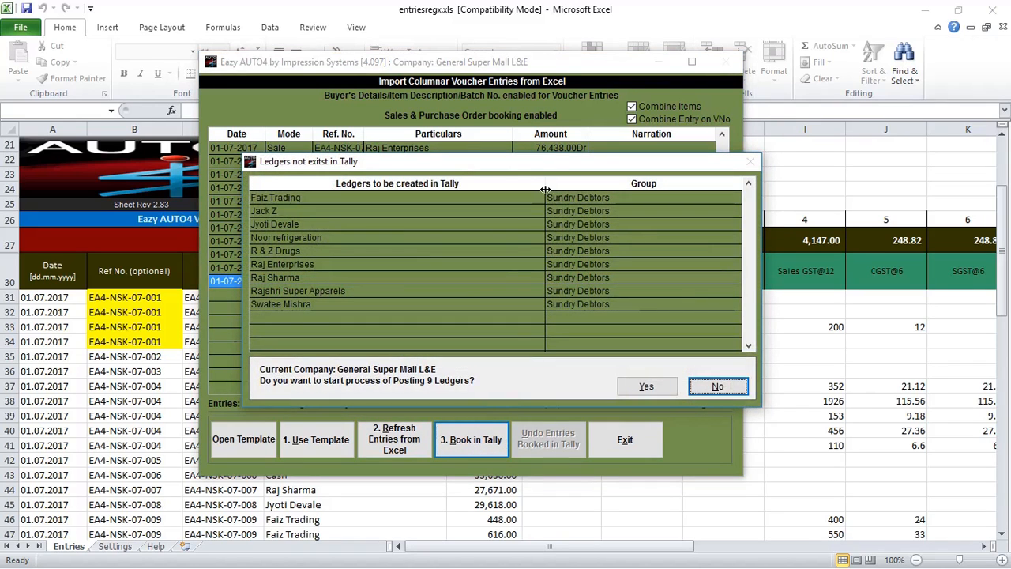
drag(545, 190, 390, 207)
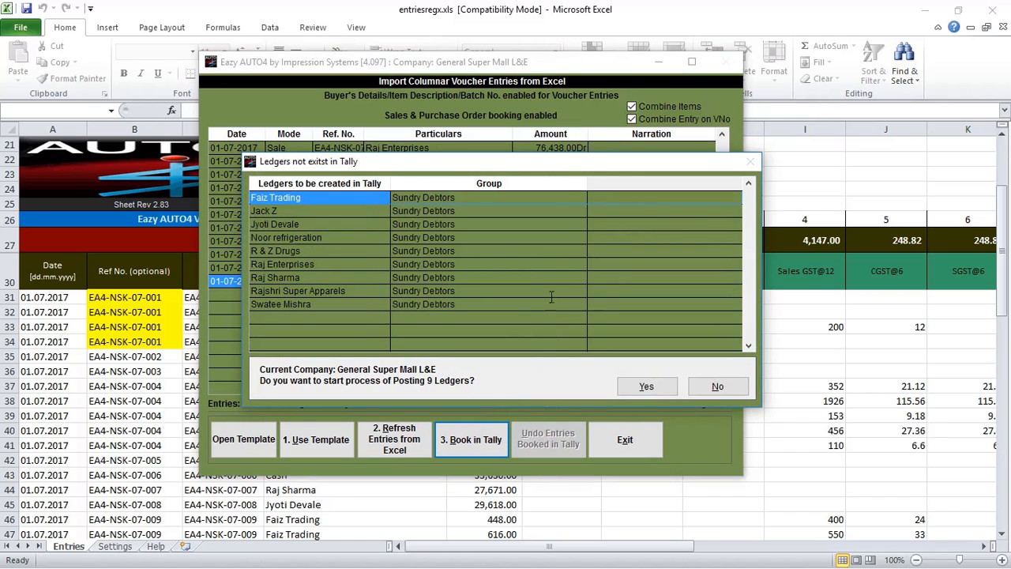
click(655, 388)
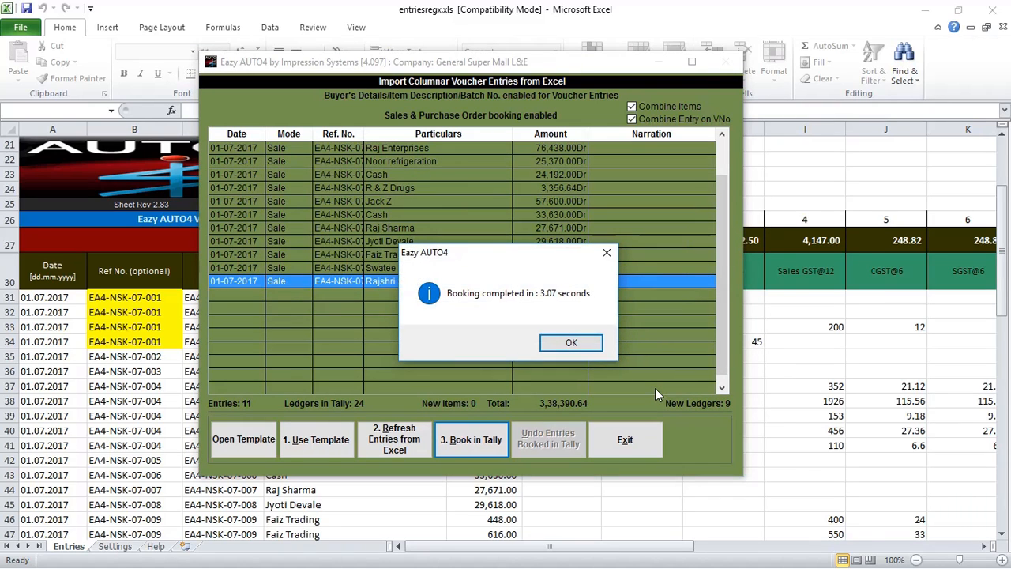
click(587, 346)
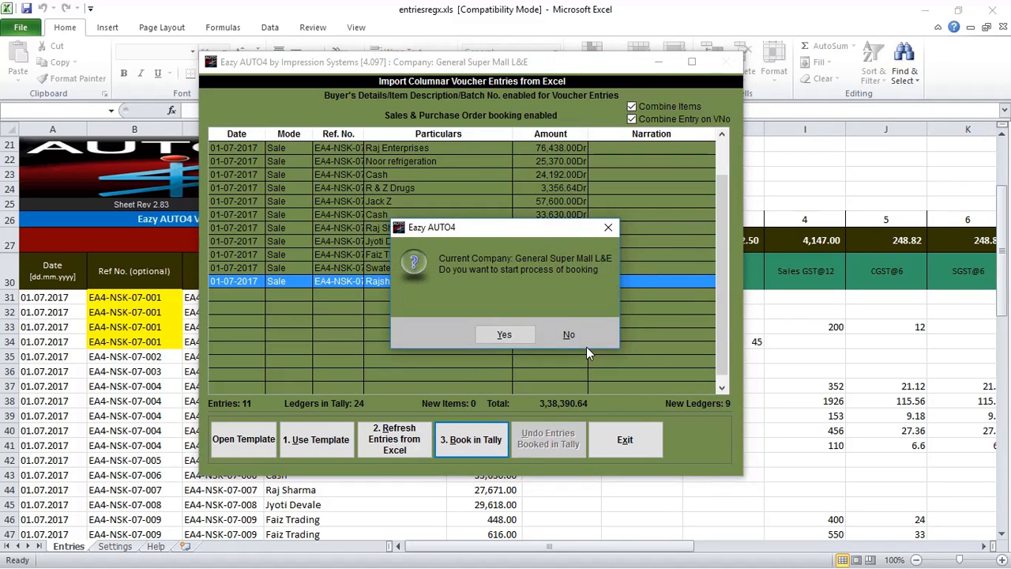
Book the sales entries in the company General Super Mall L&E, checking Tally.ERP 9 for the date of last entry
click(507, 335)
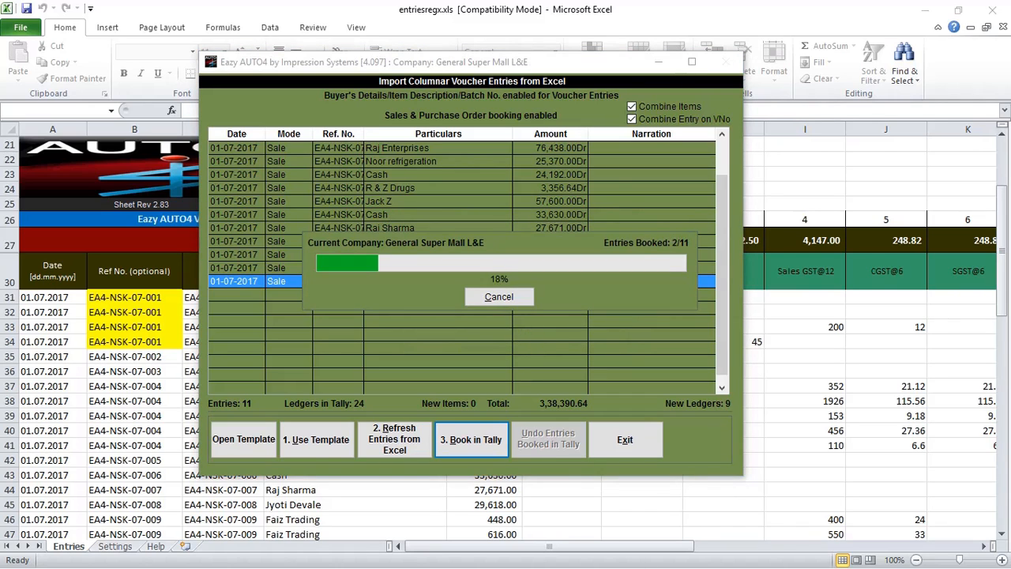
key(alt+Tab)
key(alt+Tab)
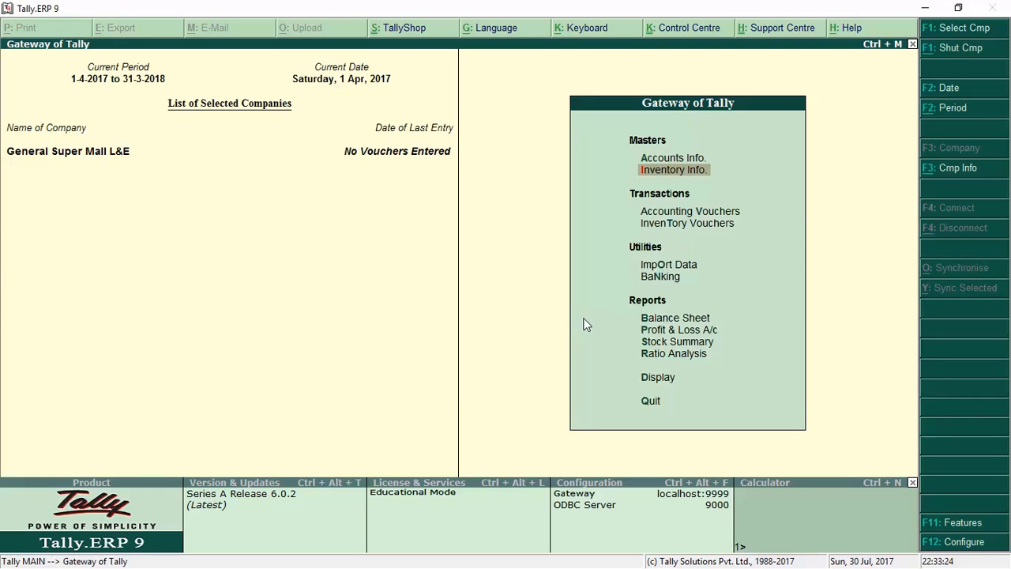
key(alt+Tab)
key(alt+Tab)
click(394, 123)
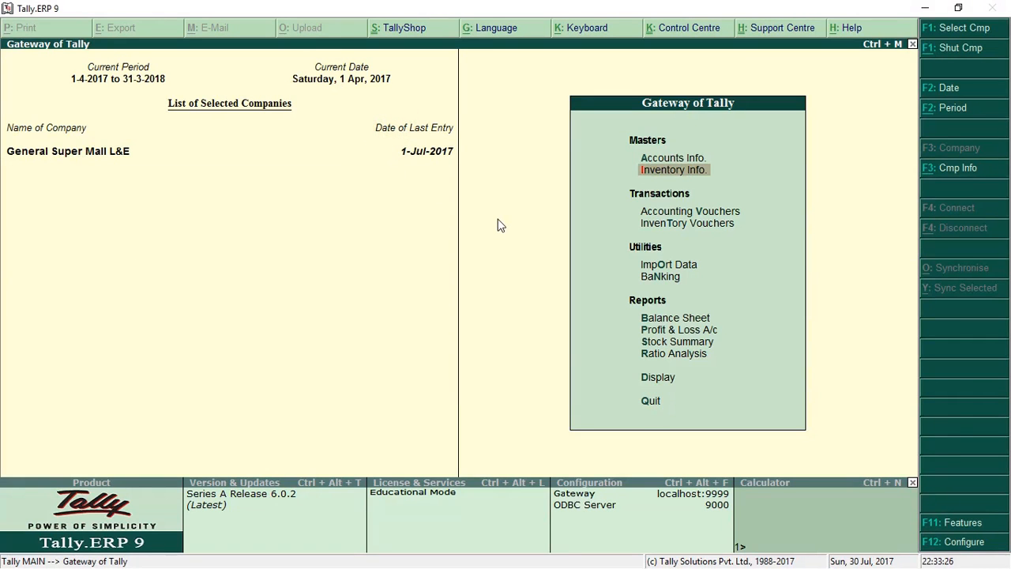
key(alt+Tab)
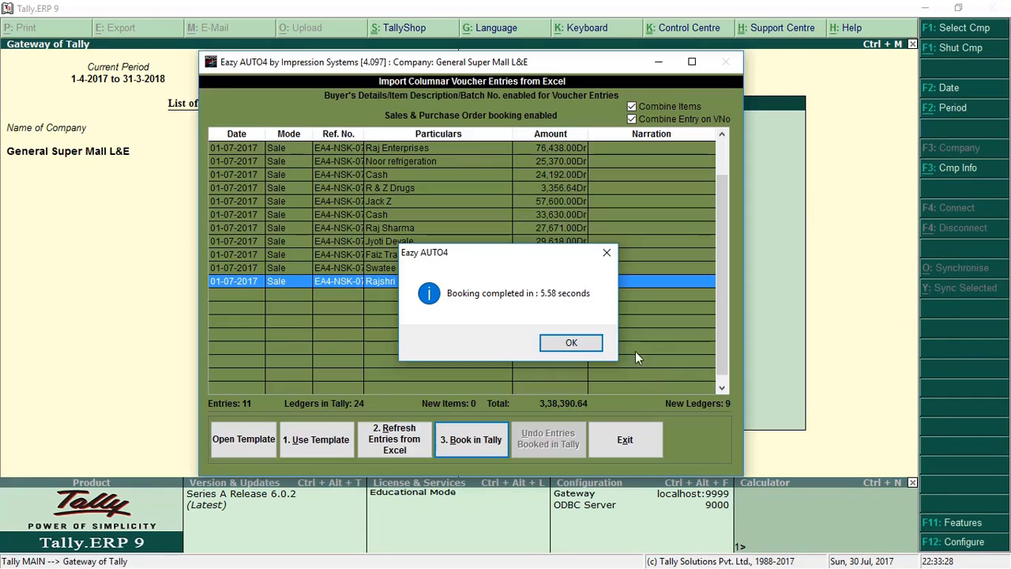
click(570, 343)
Switch to Tally.ERP 9 and open the Display Menu for General Super Mall L&E
click(132, 250)
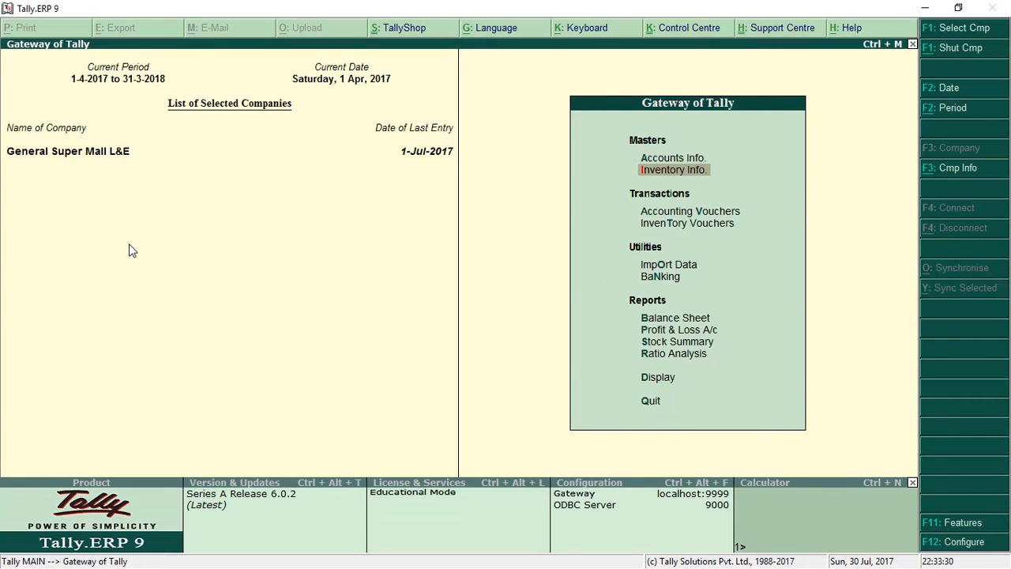
key(Escape)
key(n)
key(Down)
key(Down)
key(Down)
key(Down)
key(Down)
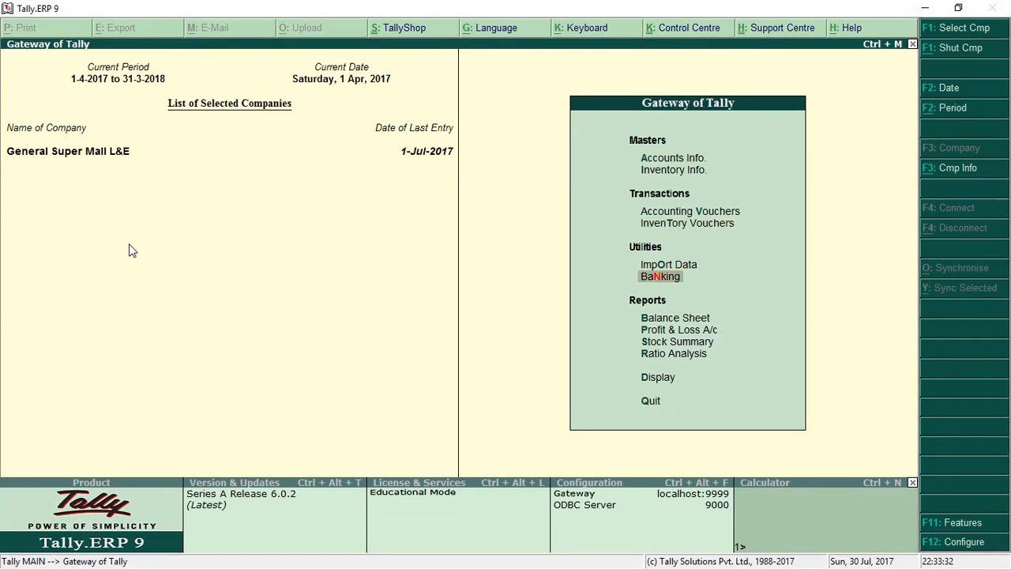
key(Down)
key(Down)
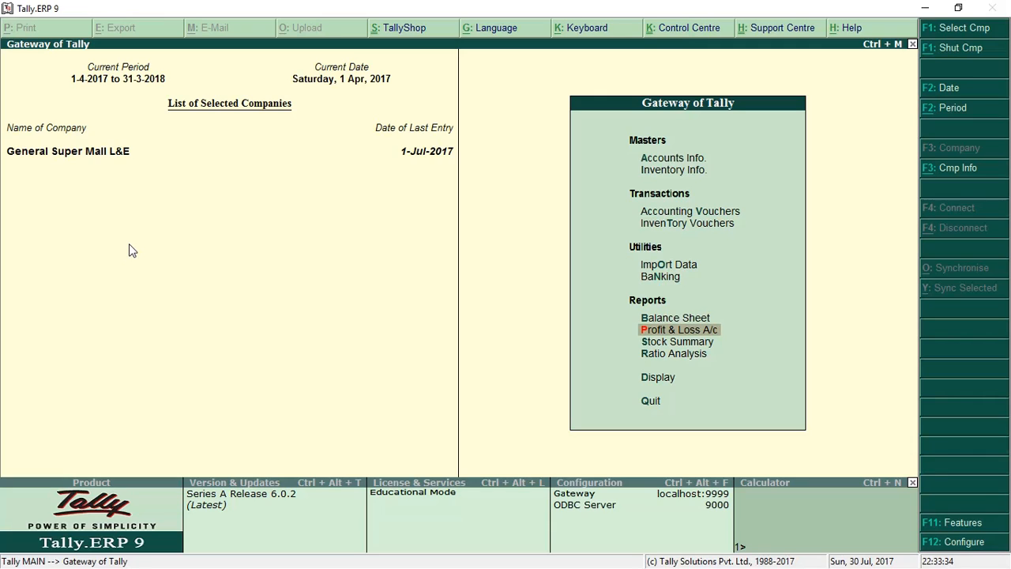
key(Down)
key(Down)
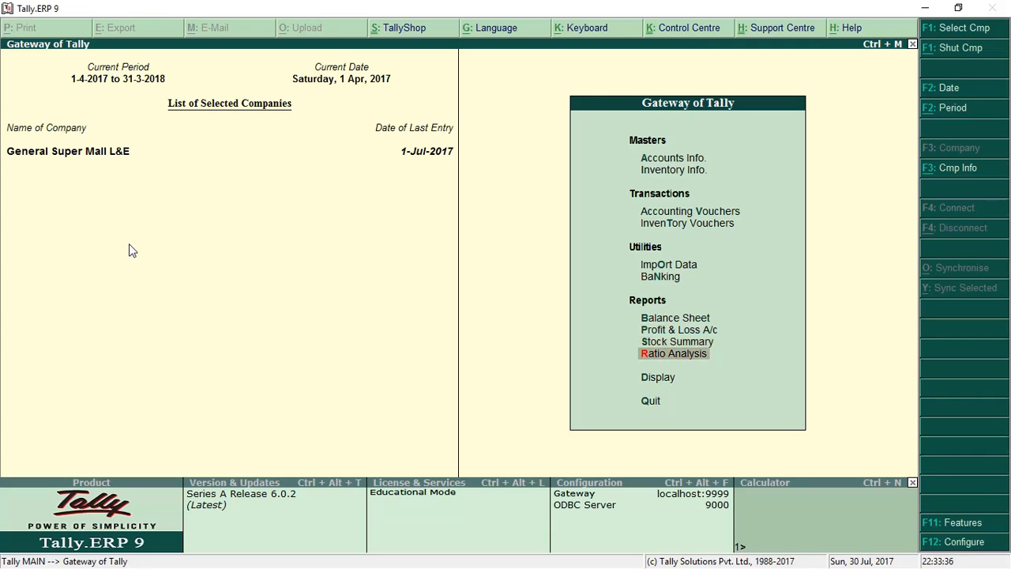
key(Down)
key(Return)
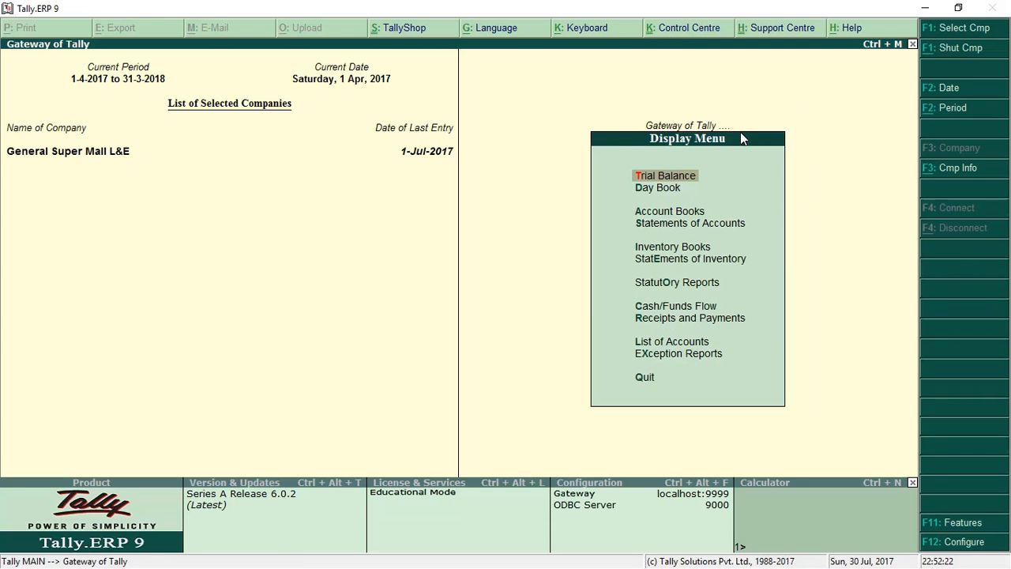
Open the Sales Register under Account Books and list the sales vouchers for July
key(Down)
key(Down)
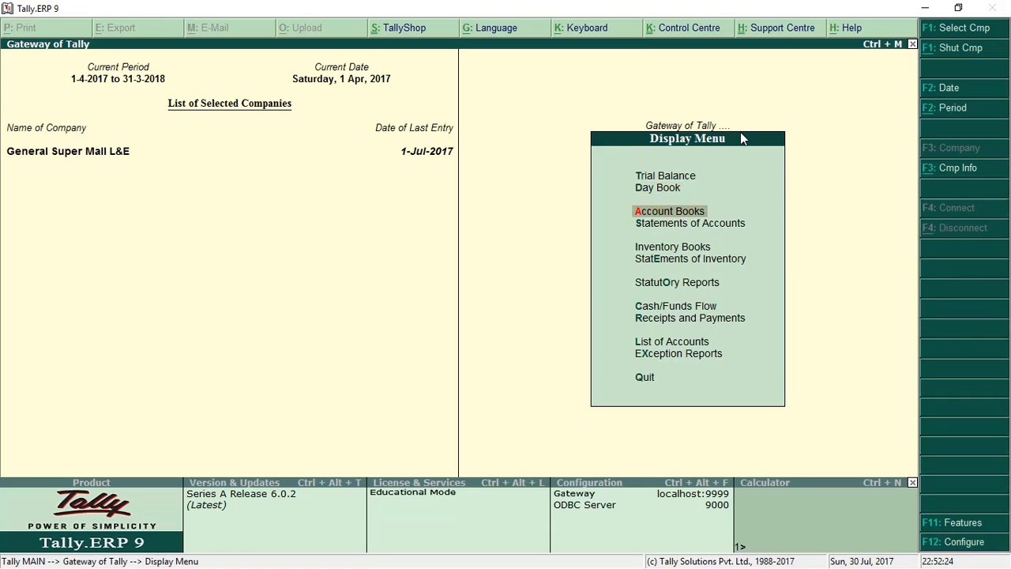
key(Return)
key(Down)
key(Down)
key(Down)
key(Down)
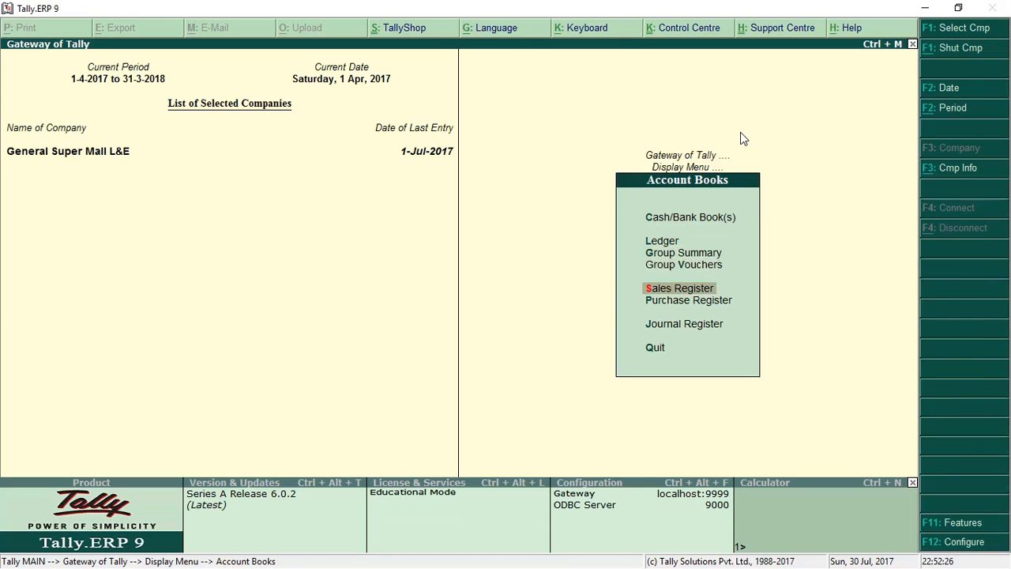
key(Return)
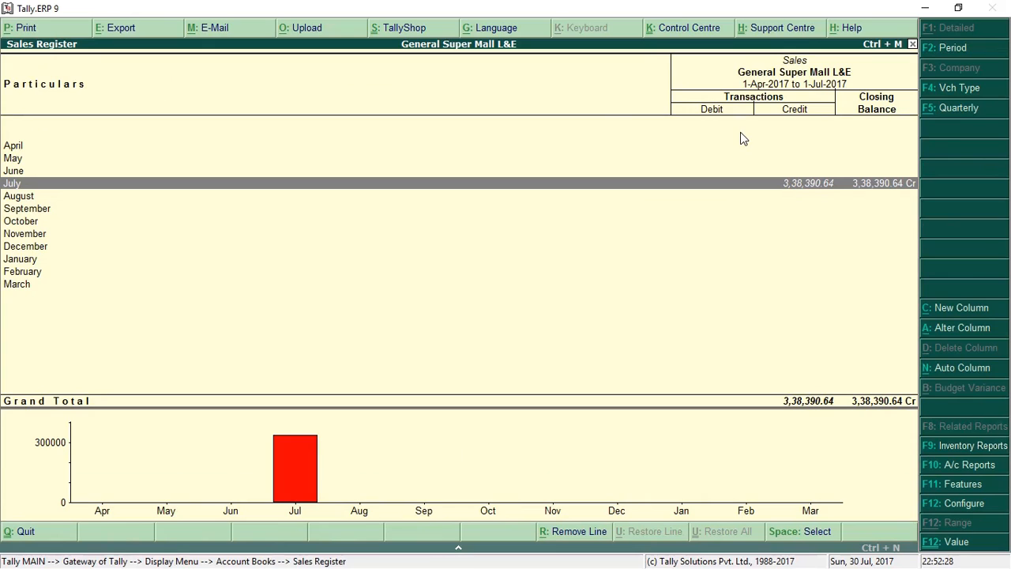
key(Return)
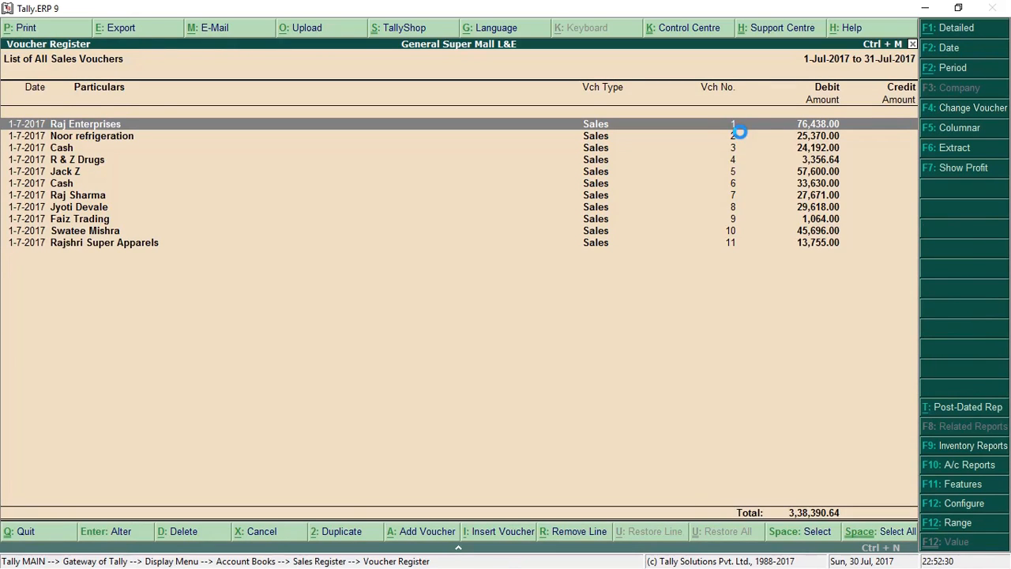
Review the booked sales vouchers one by one from No. 1 to No. 11, and return to the voucher list
key(Return)
key(Page_Down)
key(Page_Down)
key(Page_Down)
key(Page_Down)
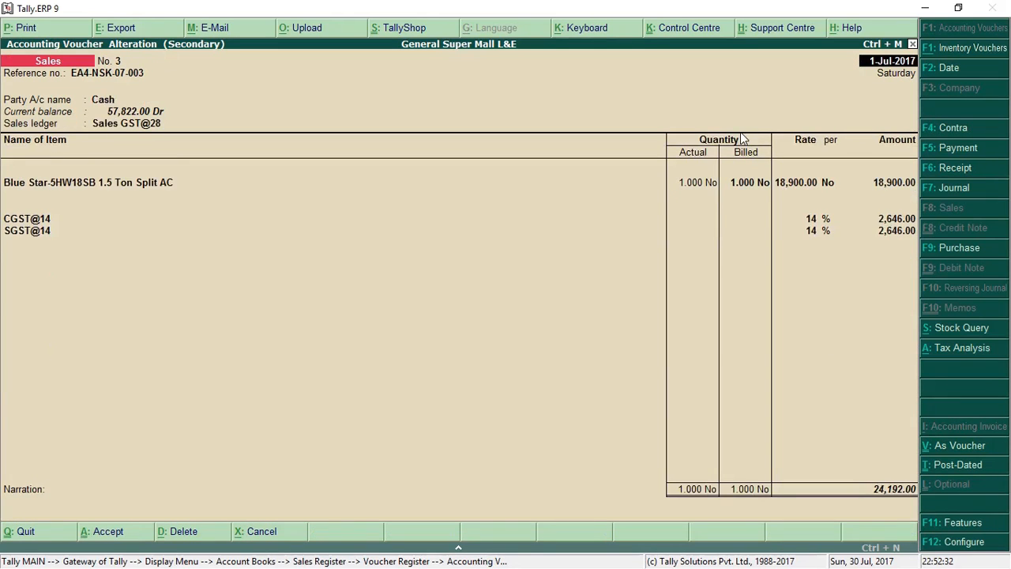
key(Page_Down)
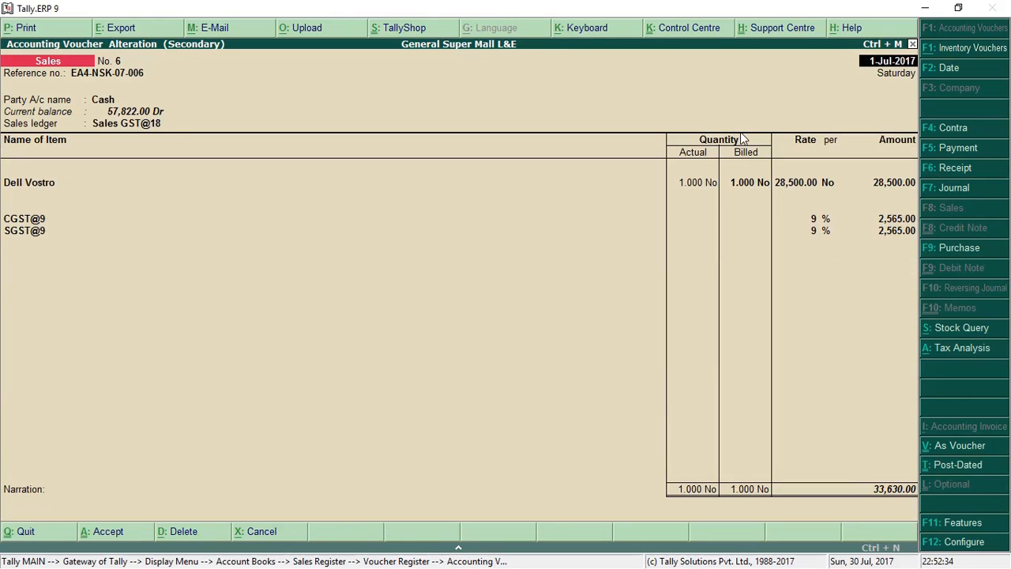
key(Page_Down)
key(Page_Down)
key(Page_Down)
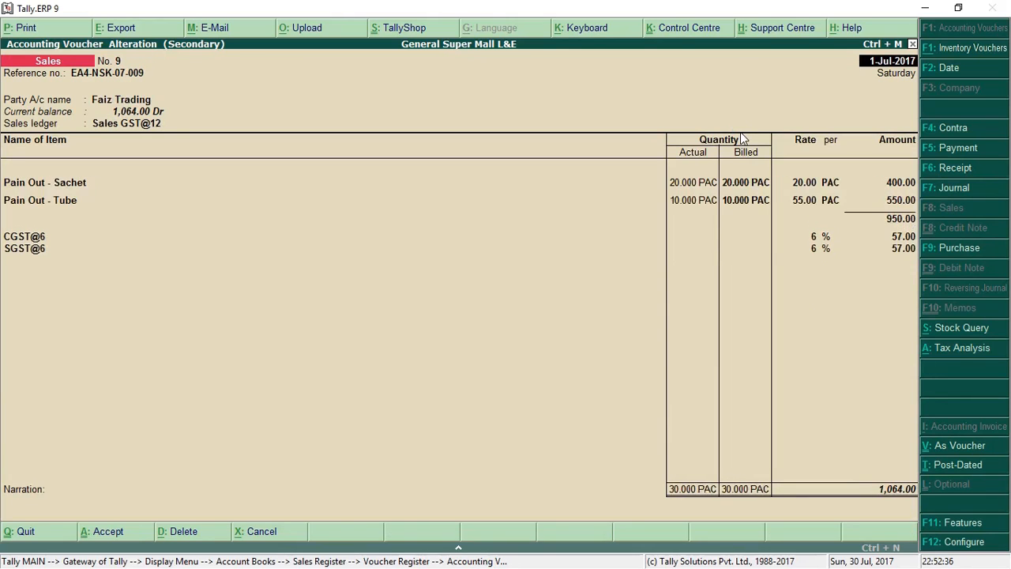
key(Page_Down)
key(Page_Down)
key(Escape)
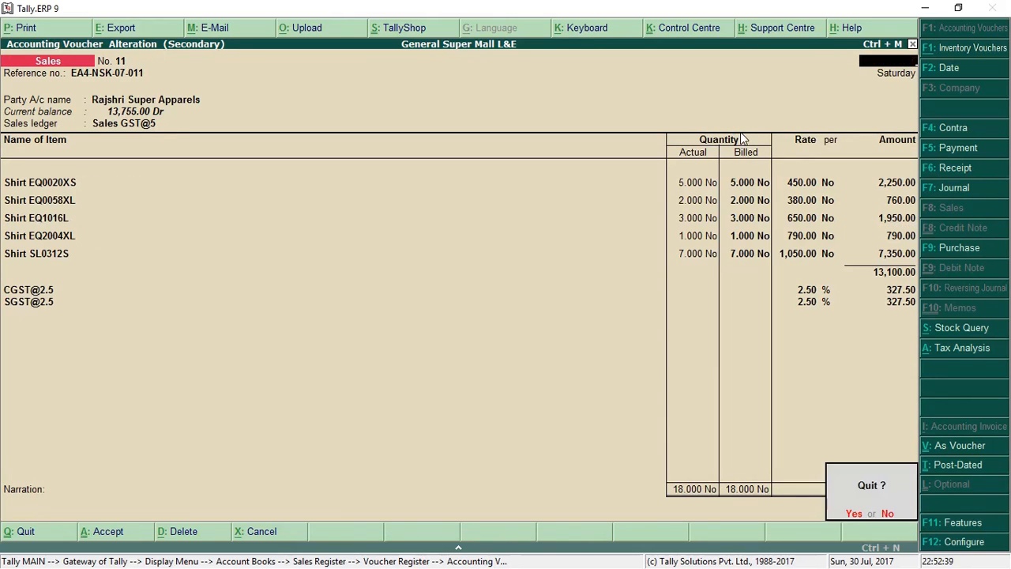
key(Return)
Preview the printed Tax Invoice of sales voucher No. 1 and examine its HSN/SAC codes, GST rates and tax lines
key(Down)
key(Up)
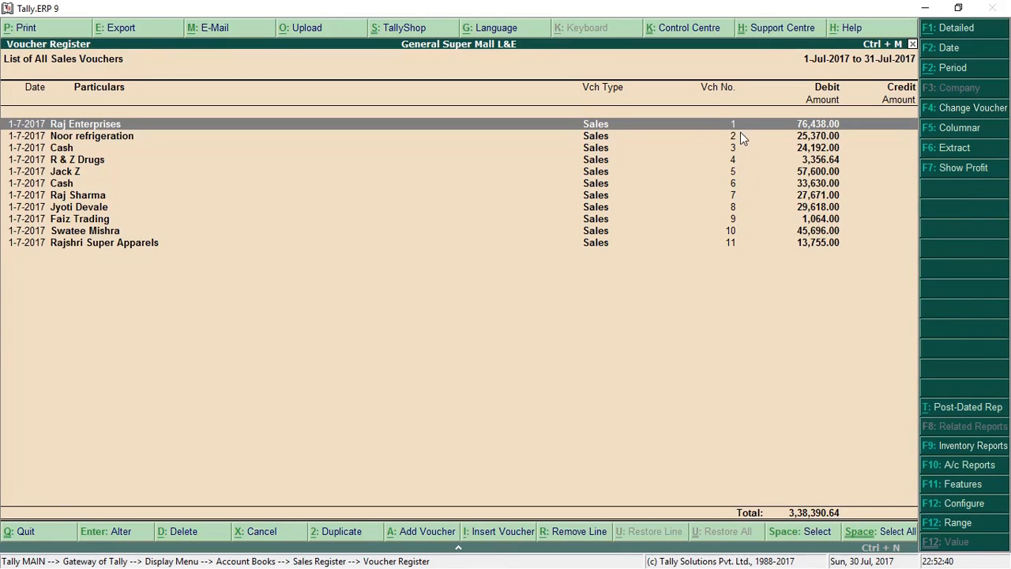
key(Return)
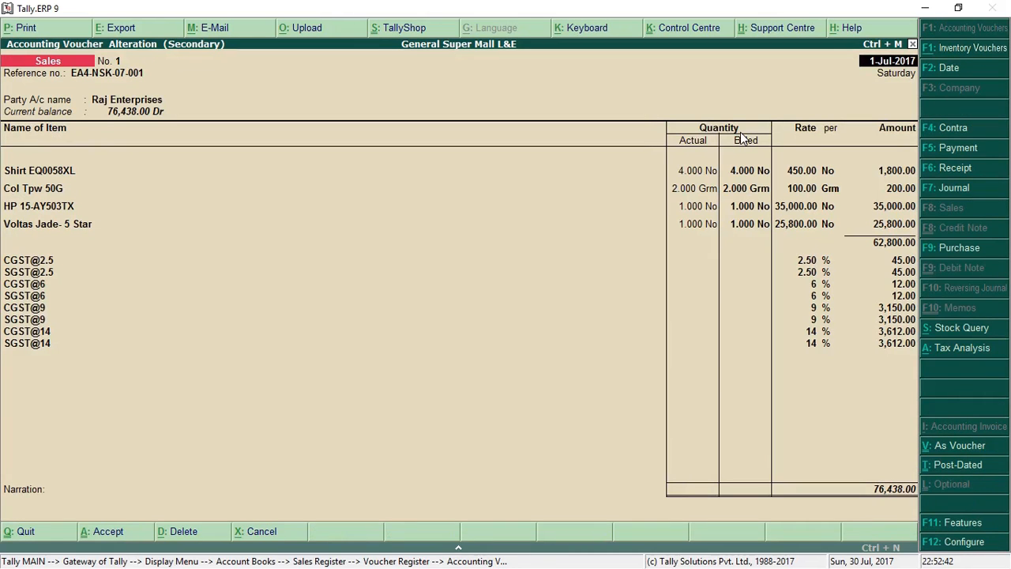
key(alt+p)
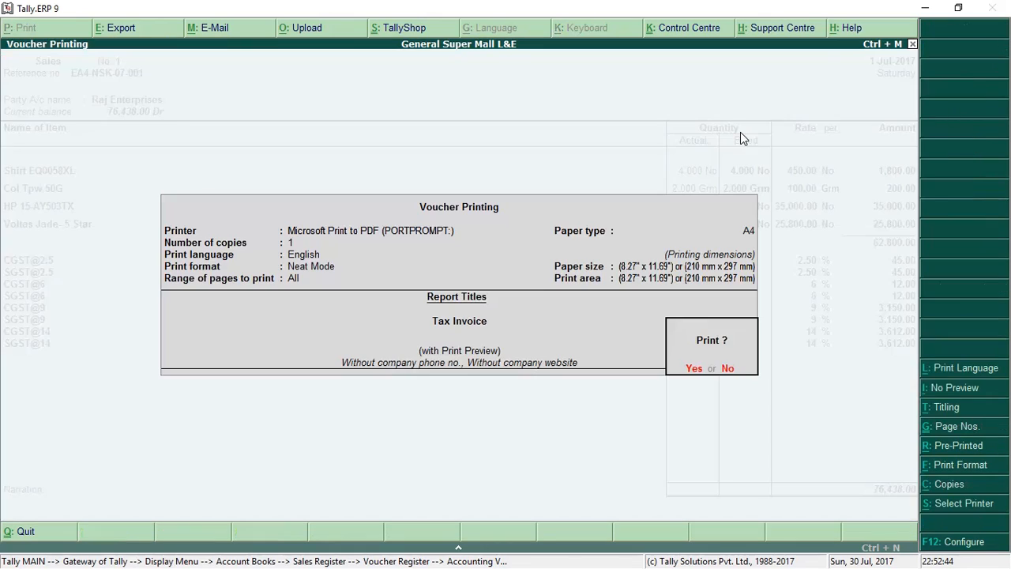
click(693, 369)
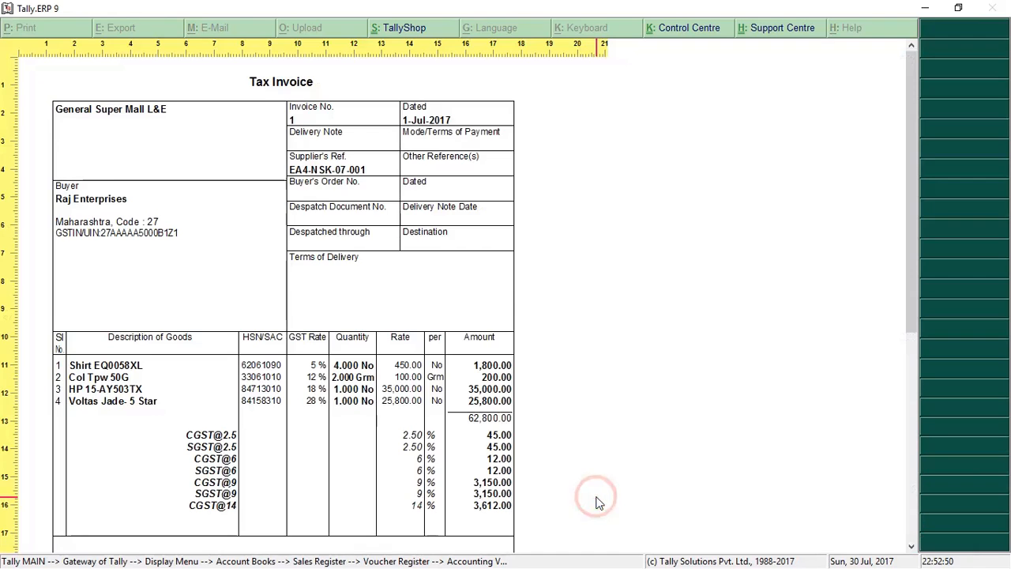
click(591, 495)
scroll(283, 306, down, 1)
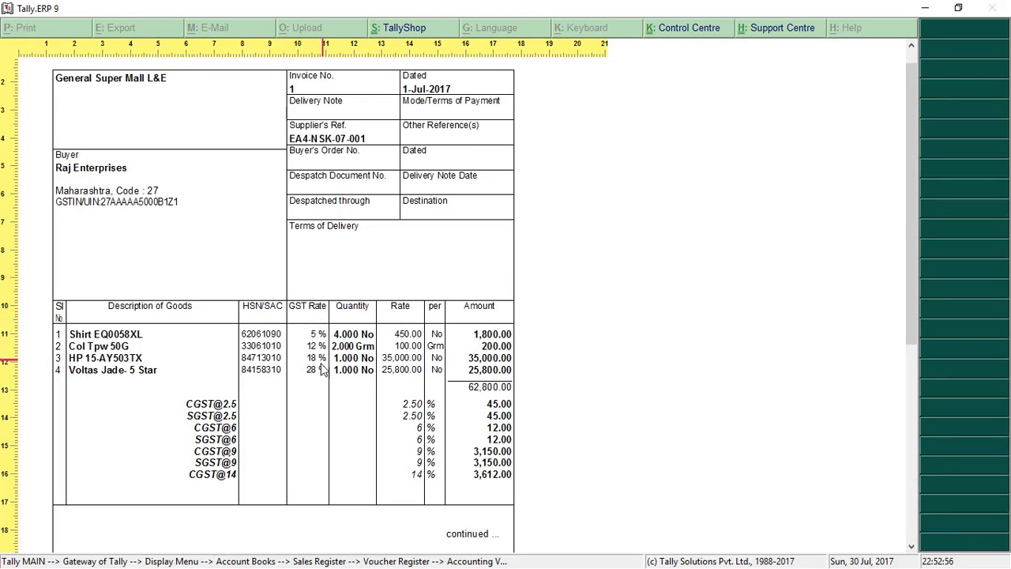
scroll(320, 379, down, 3)
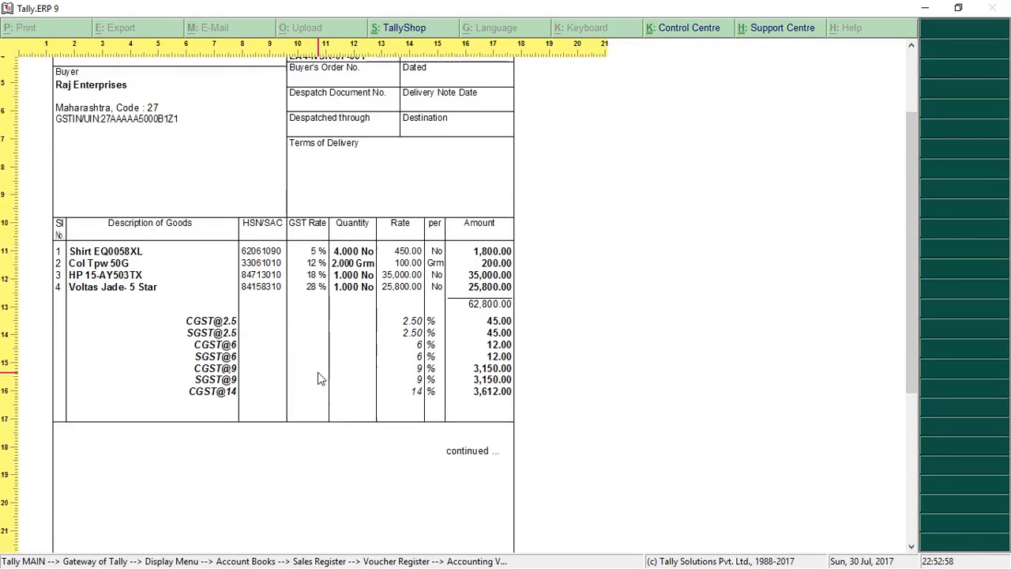
scroll(320, 379, up, 3)
scroll(320, 379, up, 1)
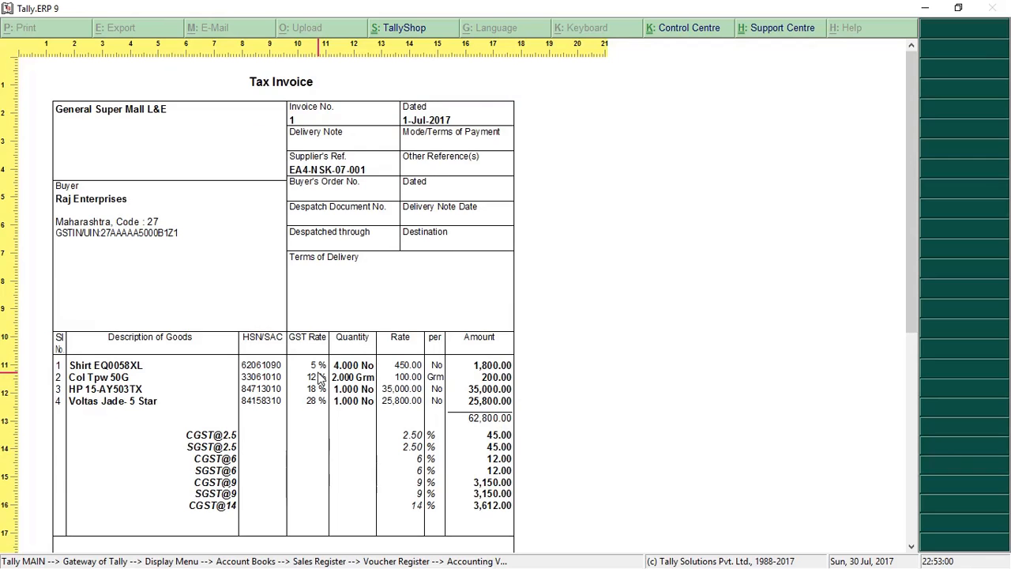
Close the invoice preview, the voucher and the sales register, returning to the Gateway of Tally
key(Escape)
key(Escape)
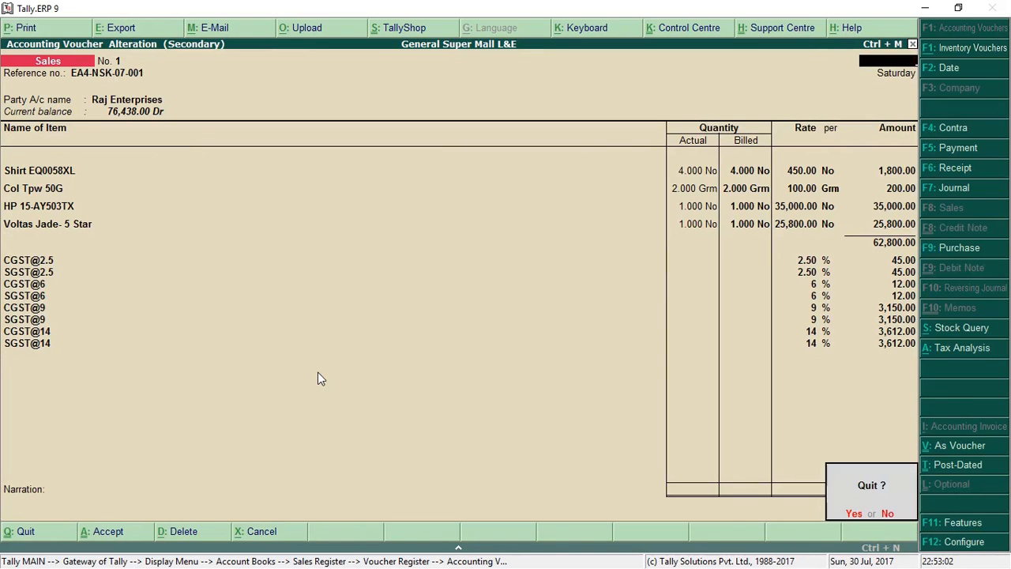
key(Return)
key(Escape)
key(Escape)
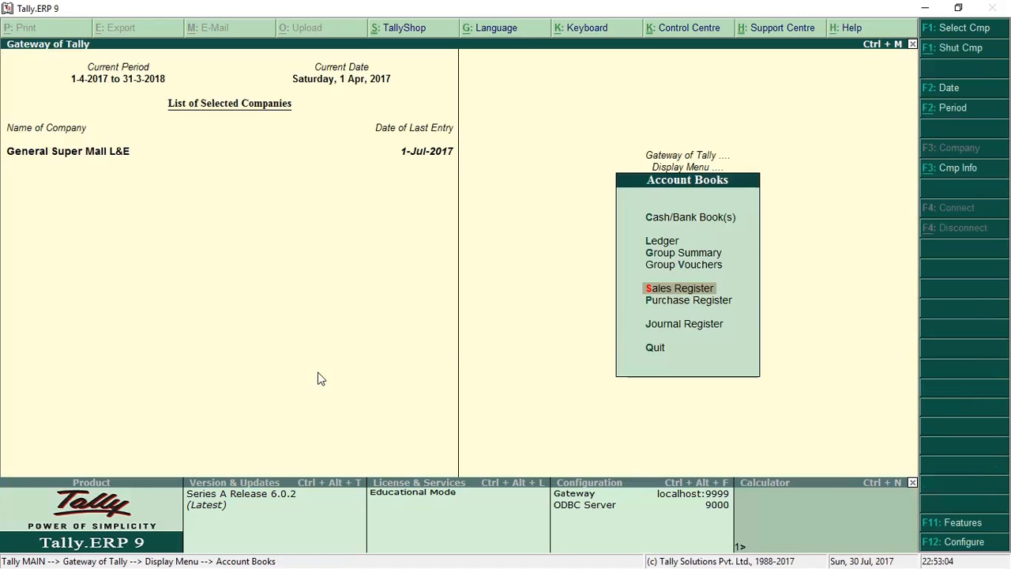
key(Escape)
key(Escape)
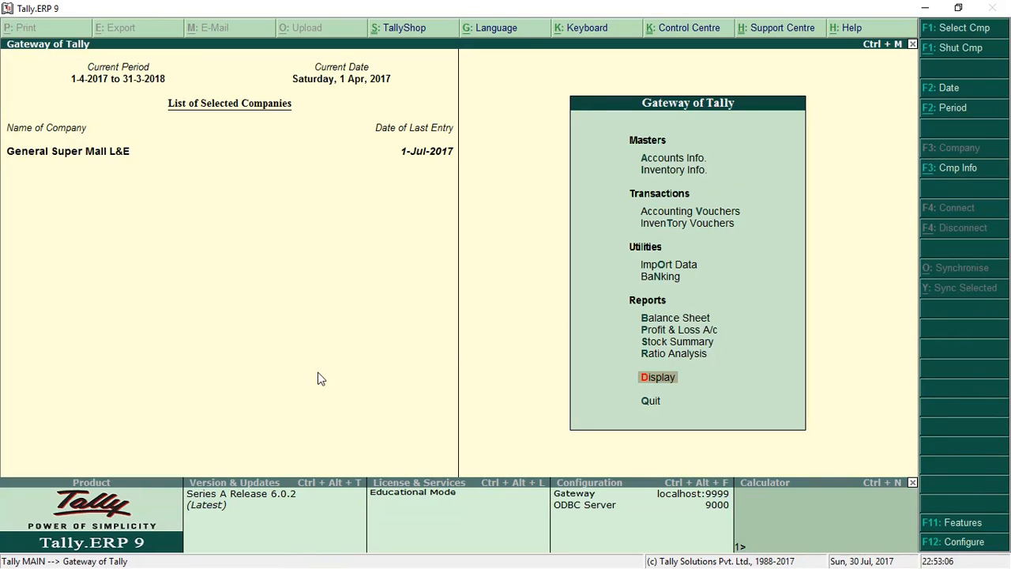
Open the GSTR-1 report from the GST statutory reports
key(Return)
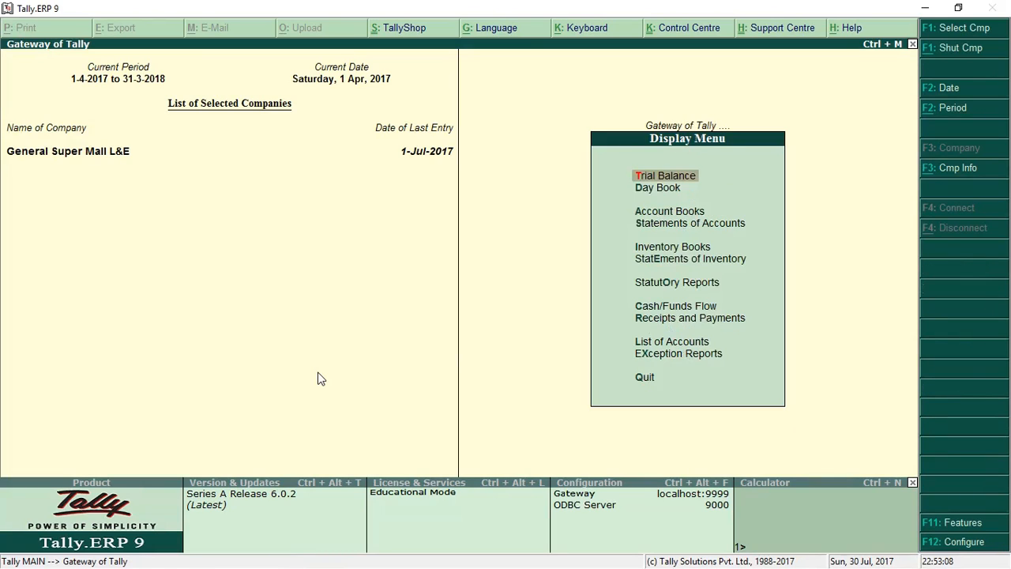
key(Down)
key(Down)
key(Down)
key(Down)
key(Down)
key(Down)
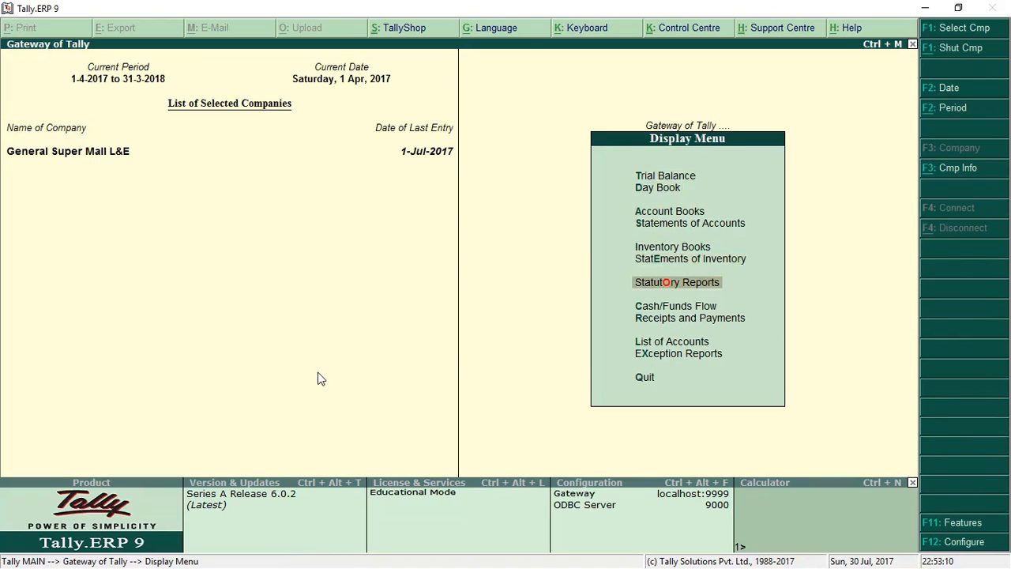
key(Return)
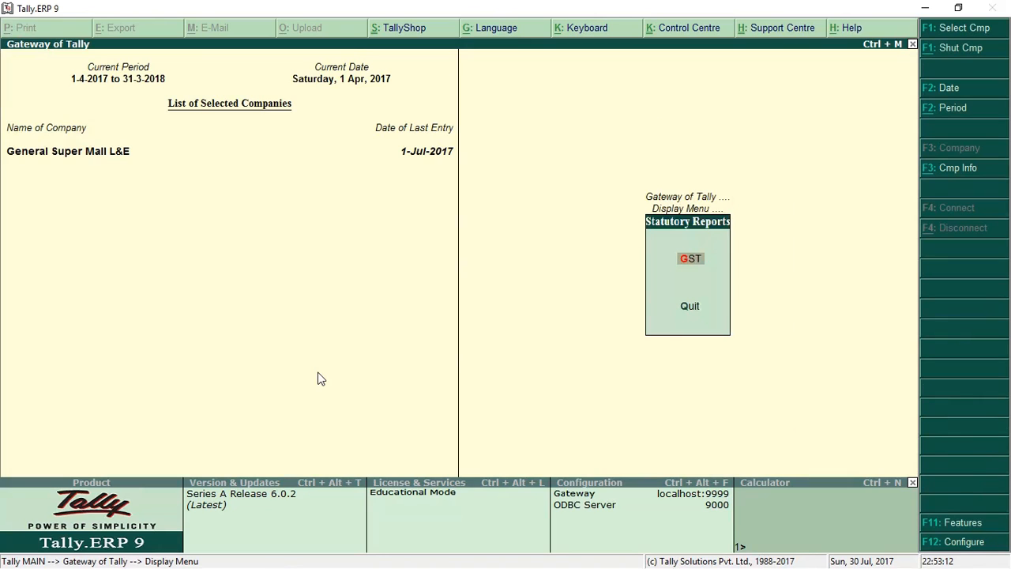
key(Return)
key(Return)
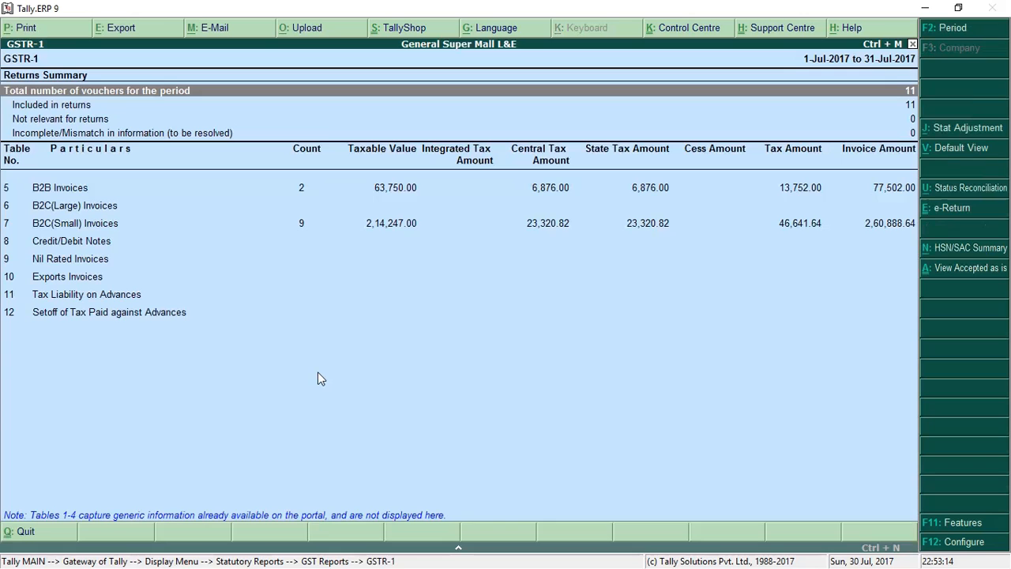
Examine the GSTR-1 returns summary, comparing the rows for B2B, B2C(Large) and B2C(Small) invoices
key(Down)
key(Down)
key(Down)
key(Down)
key(Down)
key(Up)
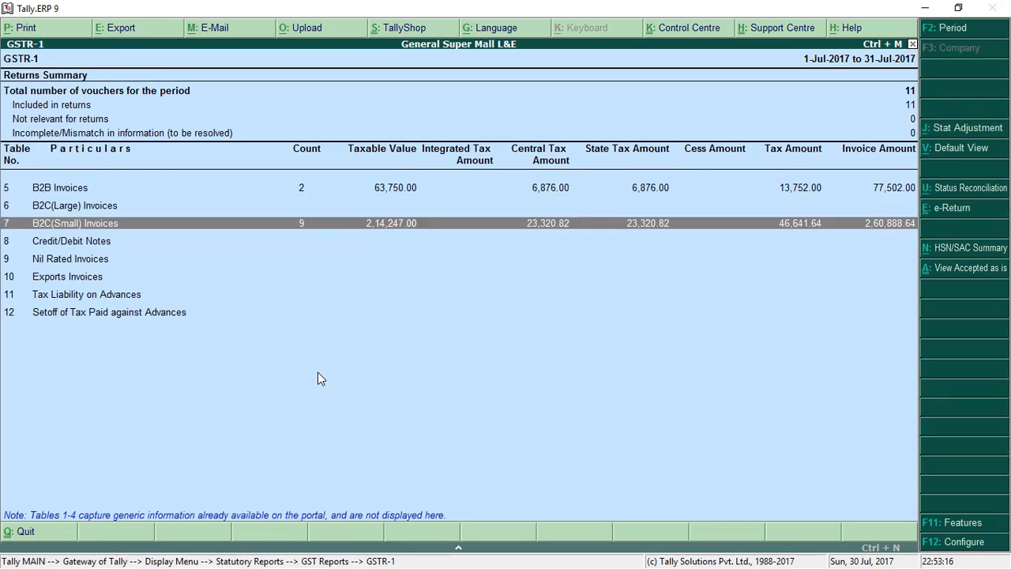
key(Up)
key(Up)
key(Up)
key(Up)
key(Down)
key(Down)
key(Down)
key(Down)
key(Up)
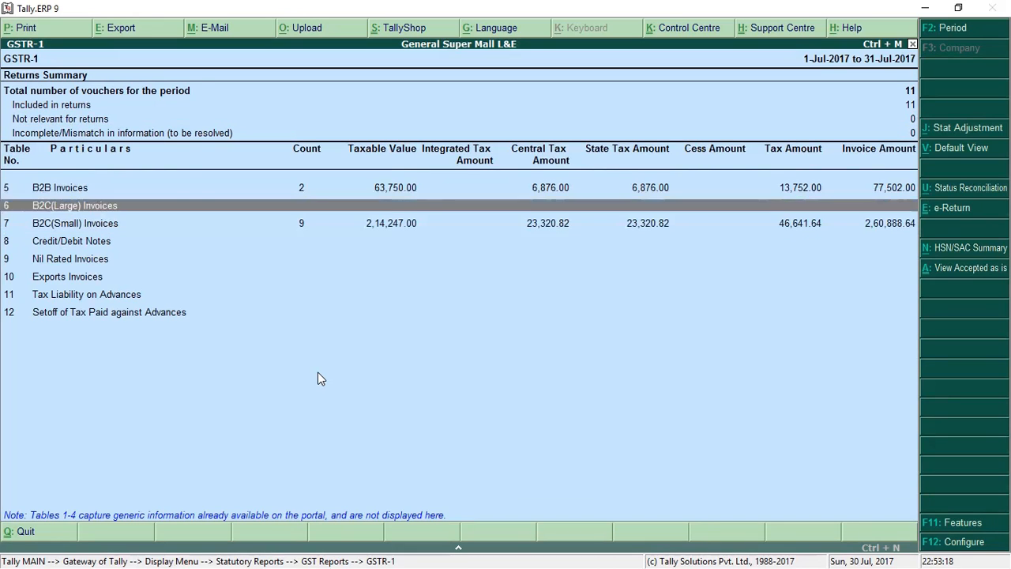
key(Up)
key(Down)
key(Down)
key(Up)
key(Up)
key(Down)
key(Down)
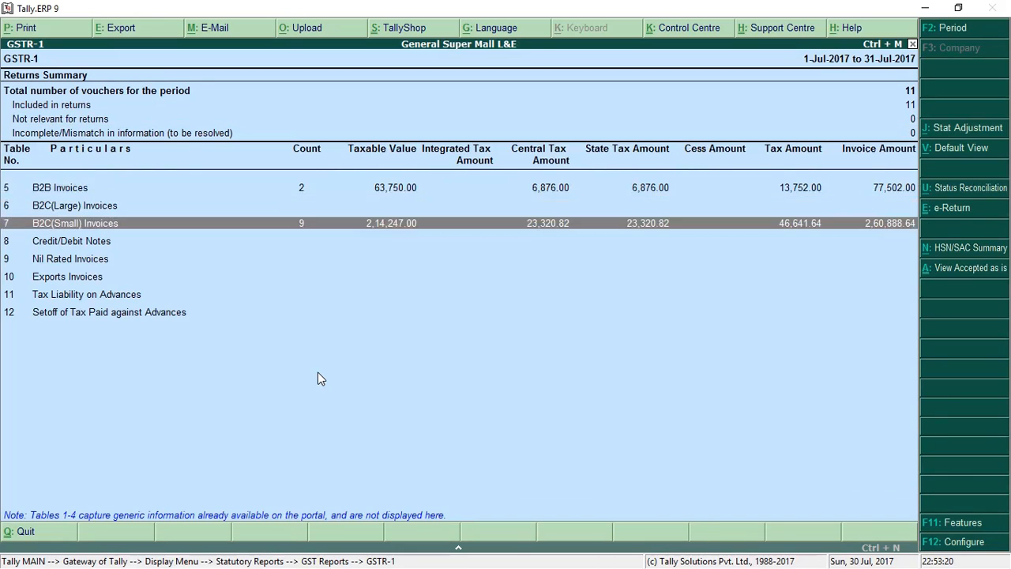
key(Down)
key(Up)
key(Up)
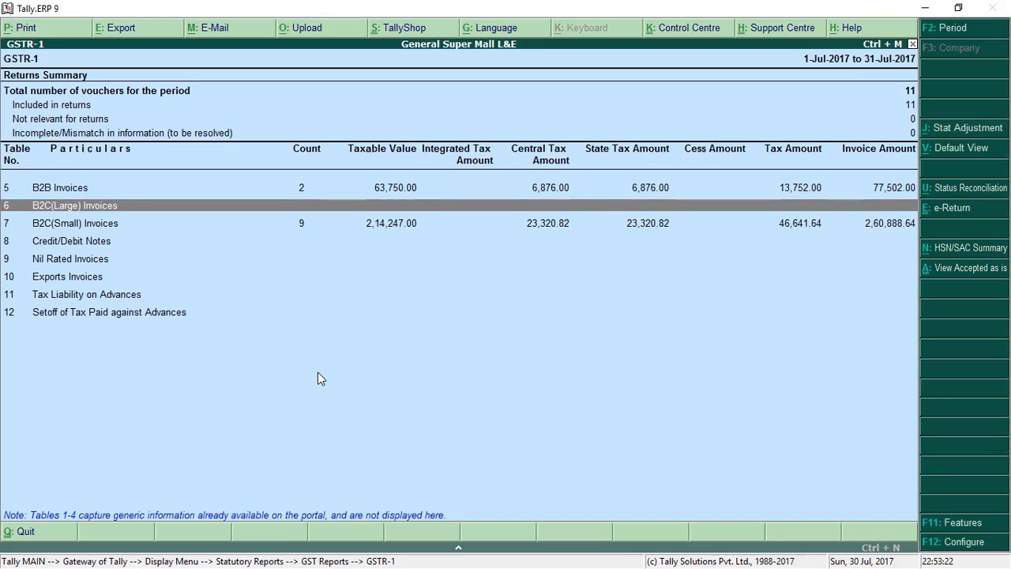